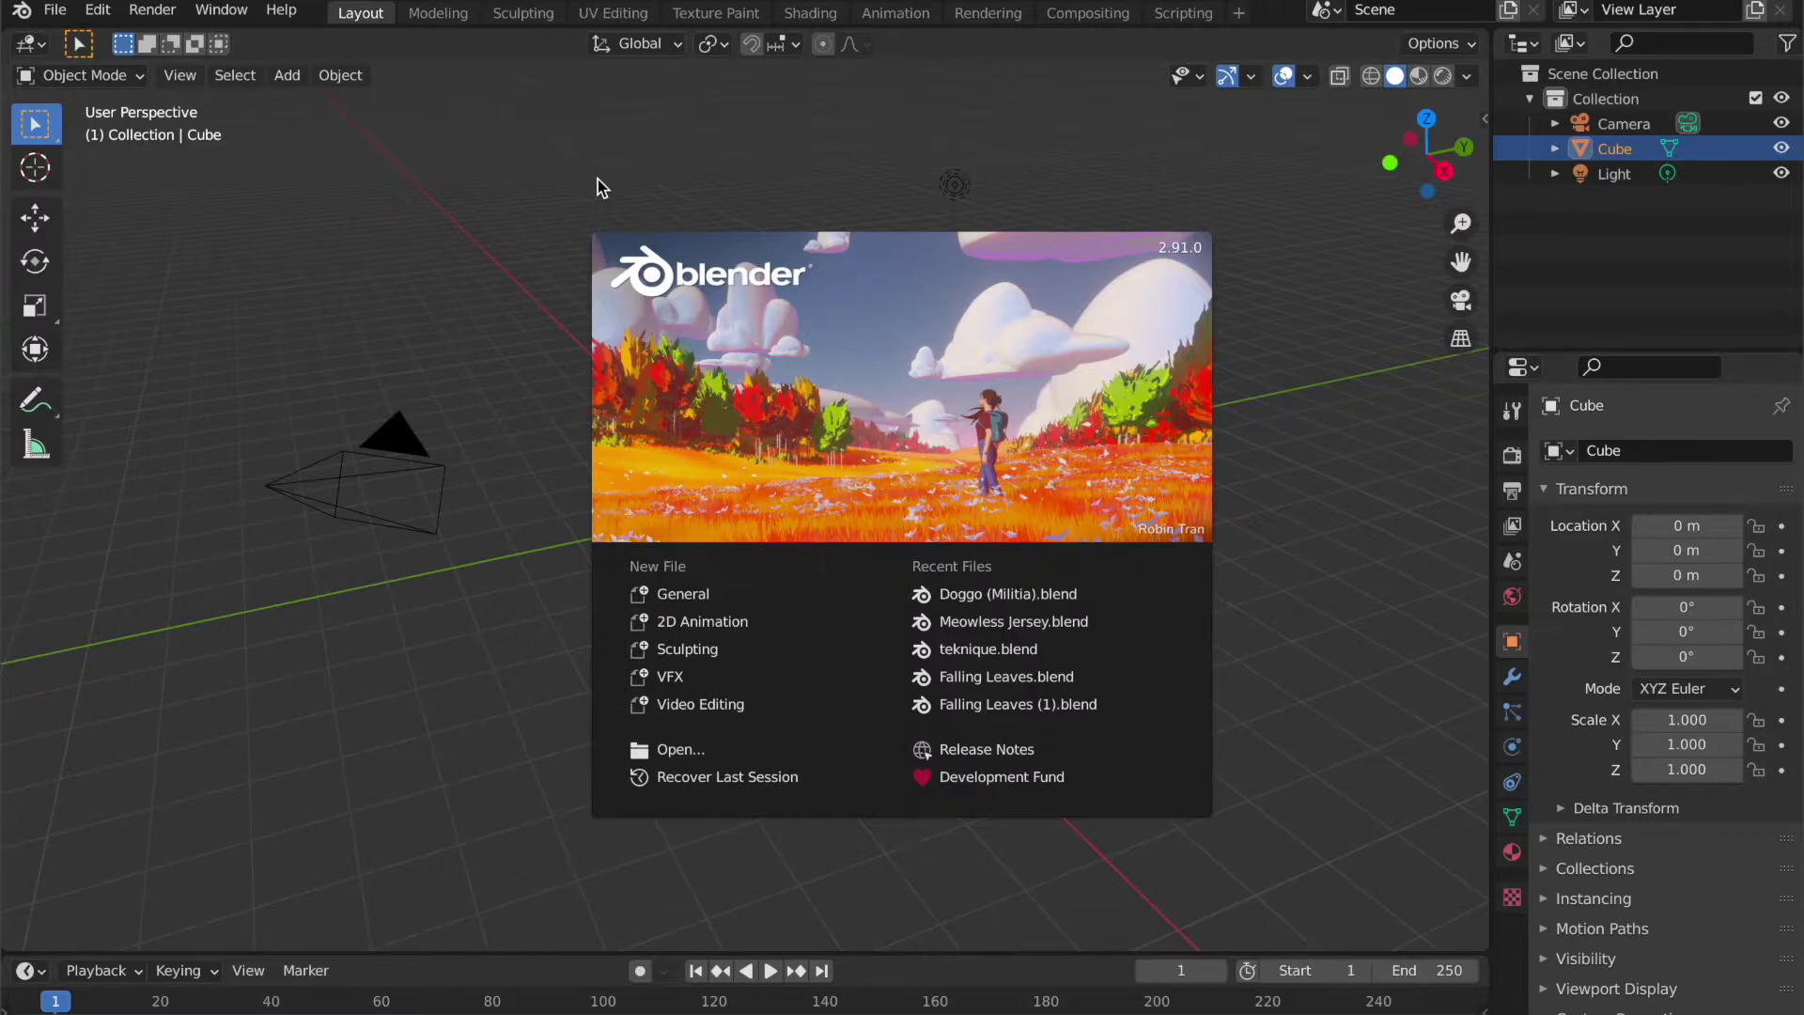
- Close the startup splash to reveal the default cube, camera and light
{"action": "left_click", "coordinate": [426, 235]}
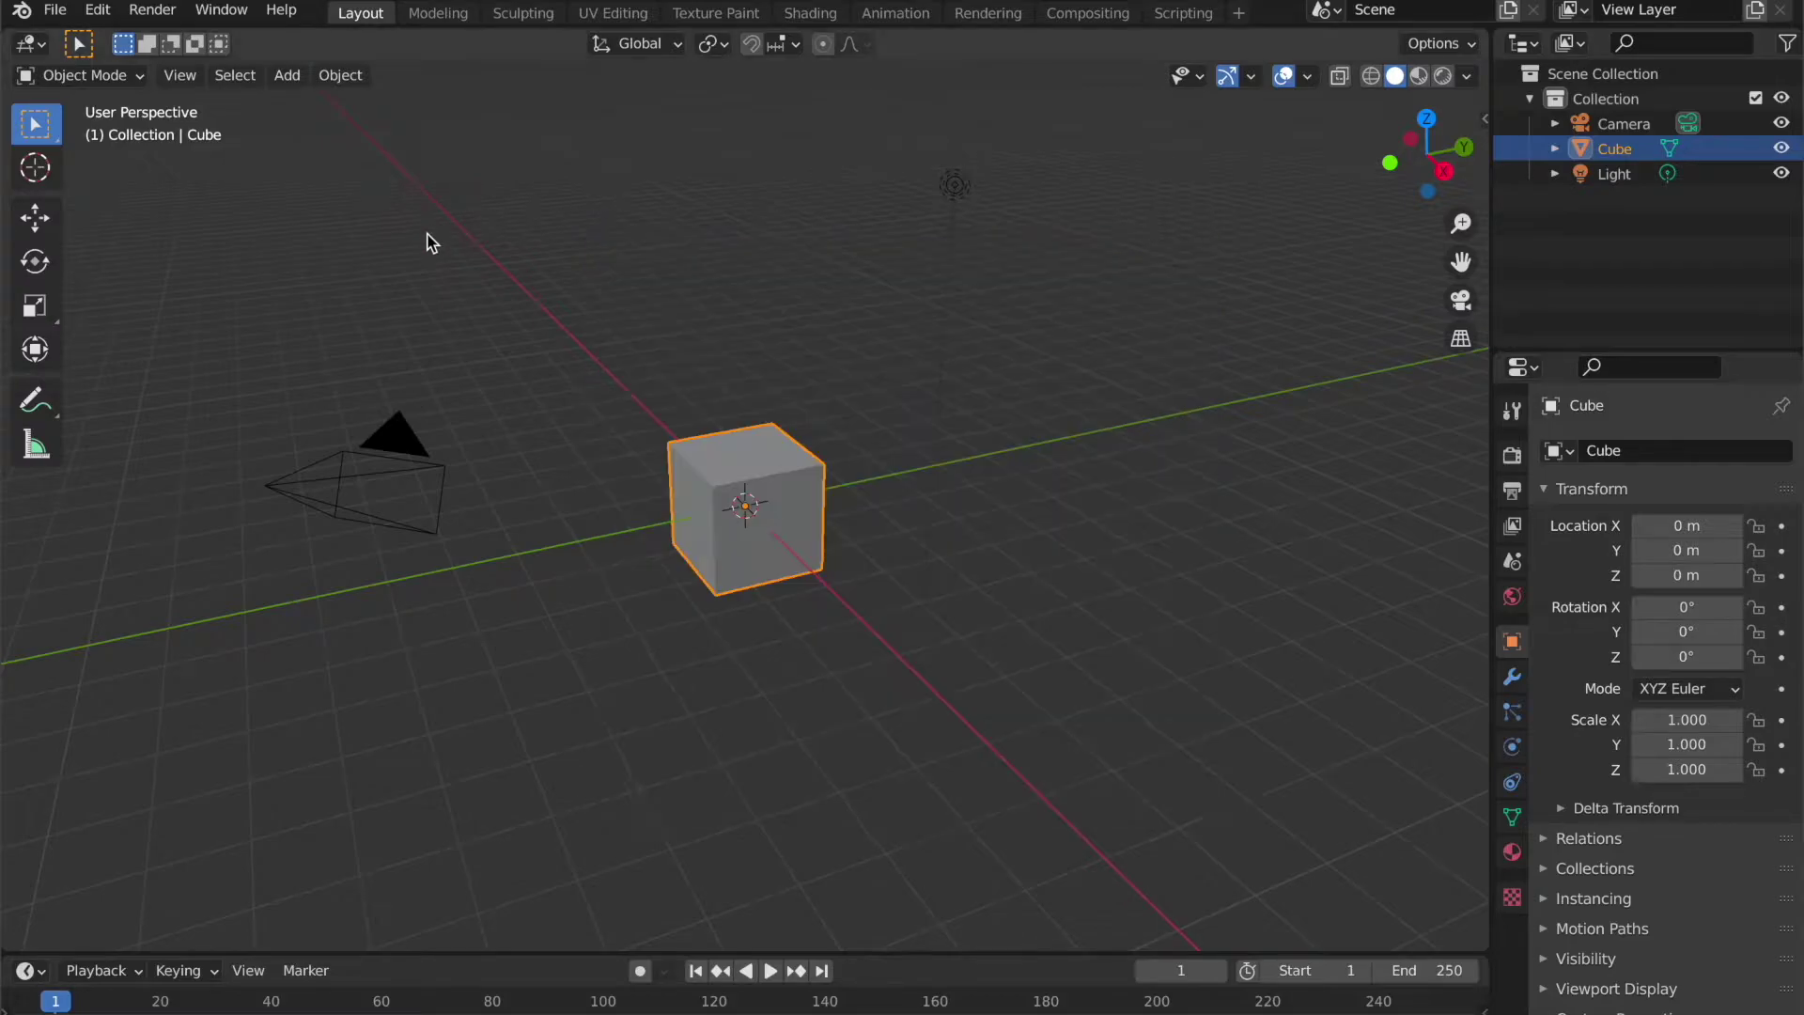
- Delete the default camera, cube and light, leaving only the grid
{"action": "mouse_move", "coordinate": [350, 255]}
{"action": "left_mouse_down"}
{"action": "mouse_move", "coordinate": [482, 348]}
{"action": "mouse_move", "coordinate": [1065, 670]}
{"action": "left_mouse_up"}
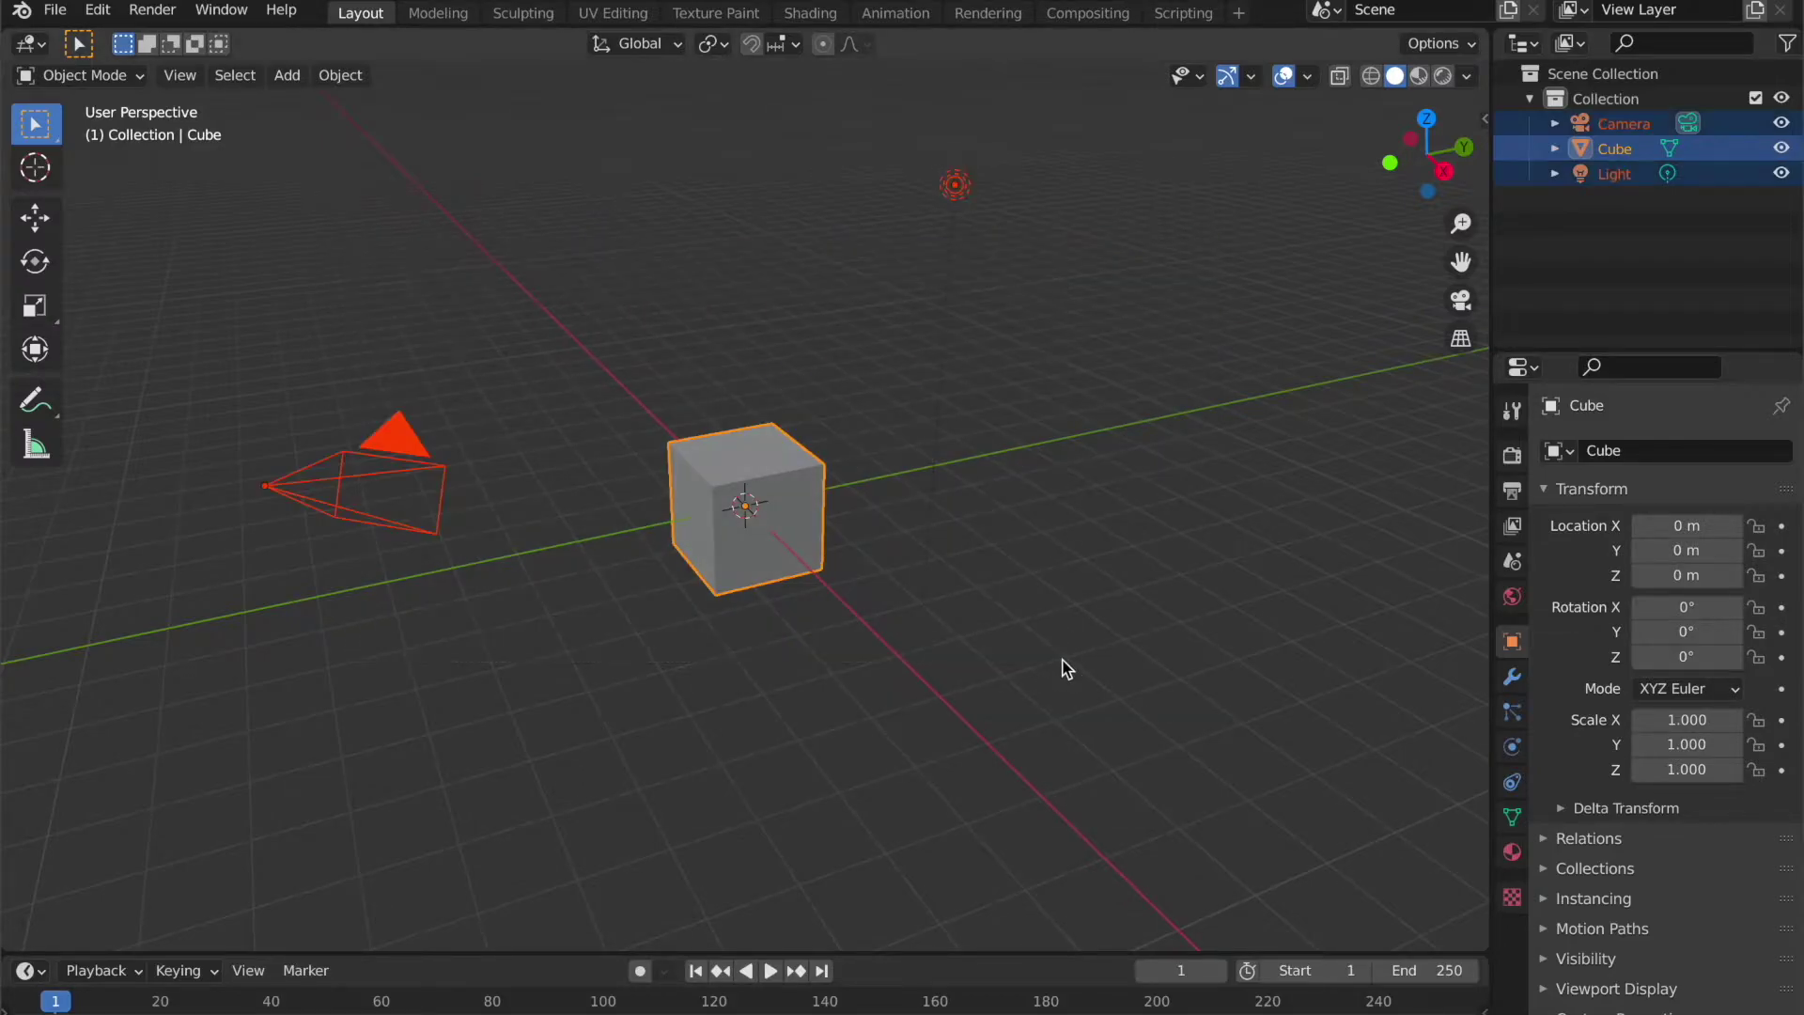
{"action": "key", "text": "x"}
{"action": "left_click", "coordinate": [1064, 665]}
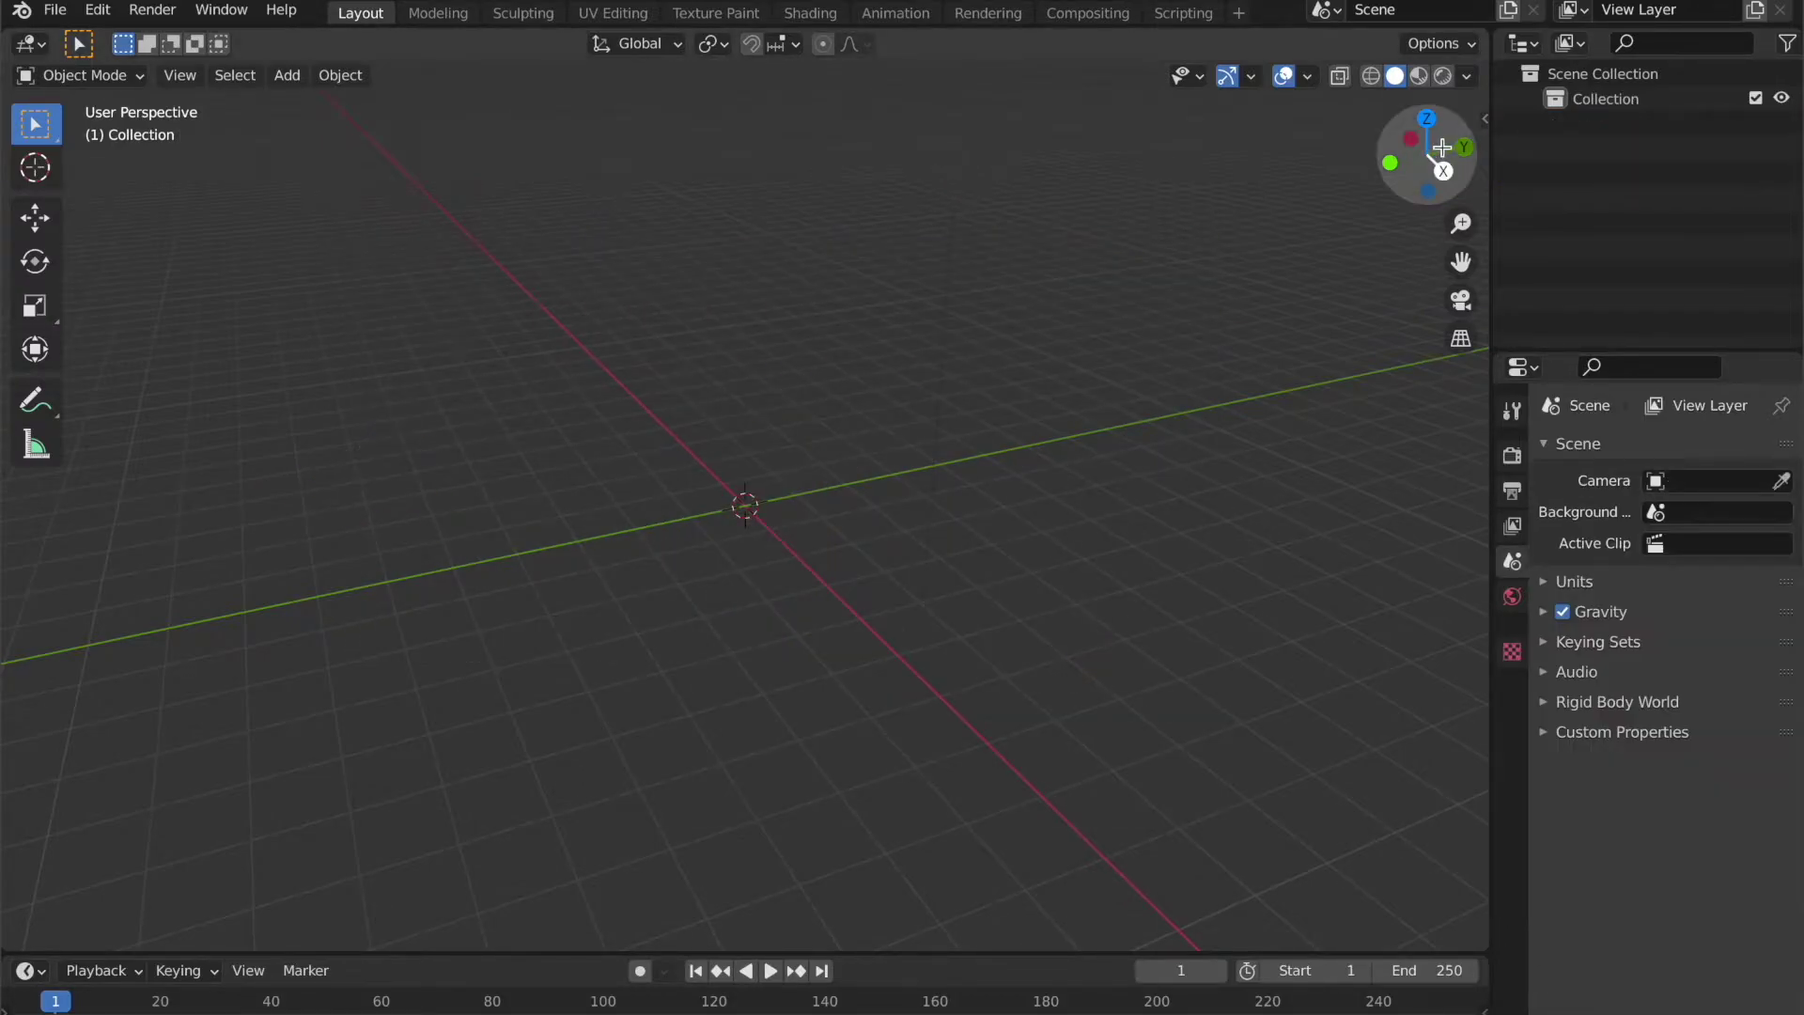
- Turn on the Shortcut VUr keystroke display and adjust its X offset
{"action": "left_click_drag", "start_coordinate": [1488, 123], "coordinate": [1325, 142]}
{"action": "left_click", "coordinate": [1477, 350]}
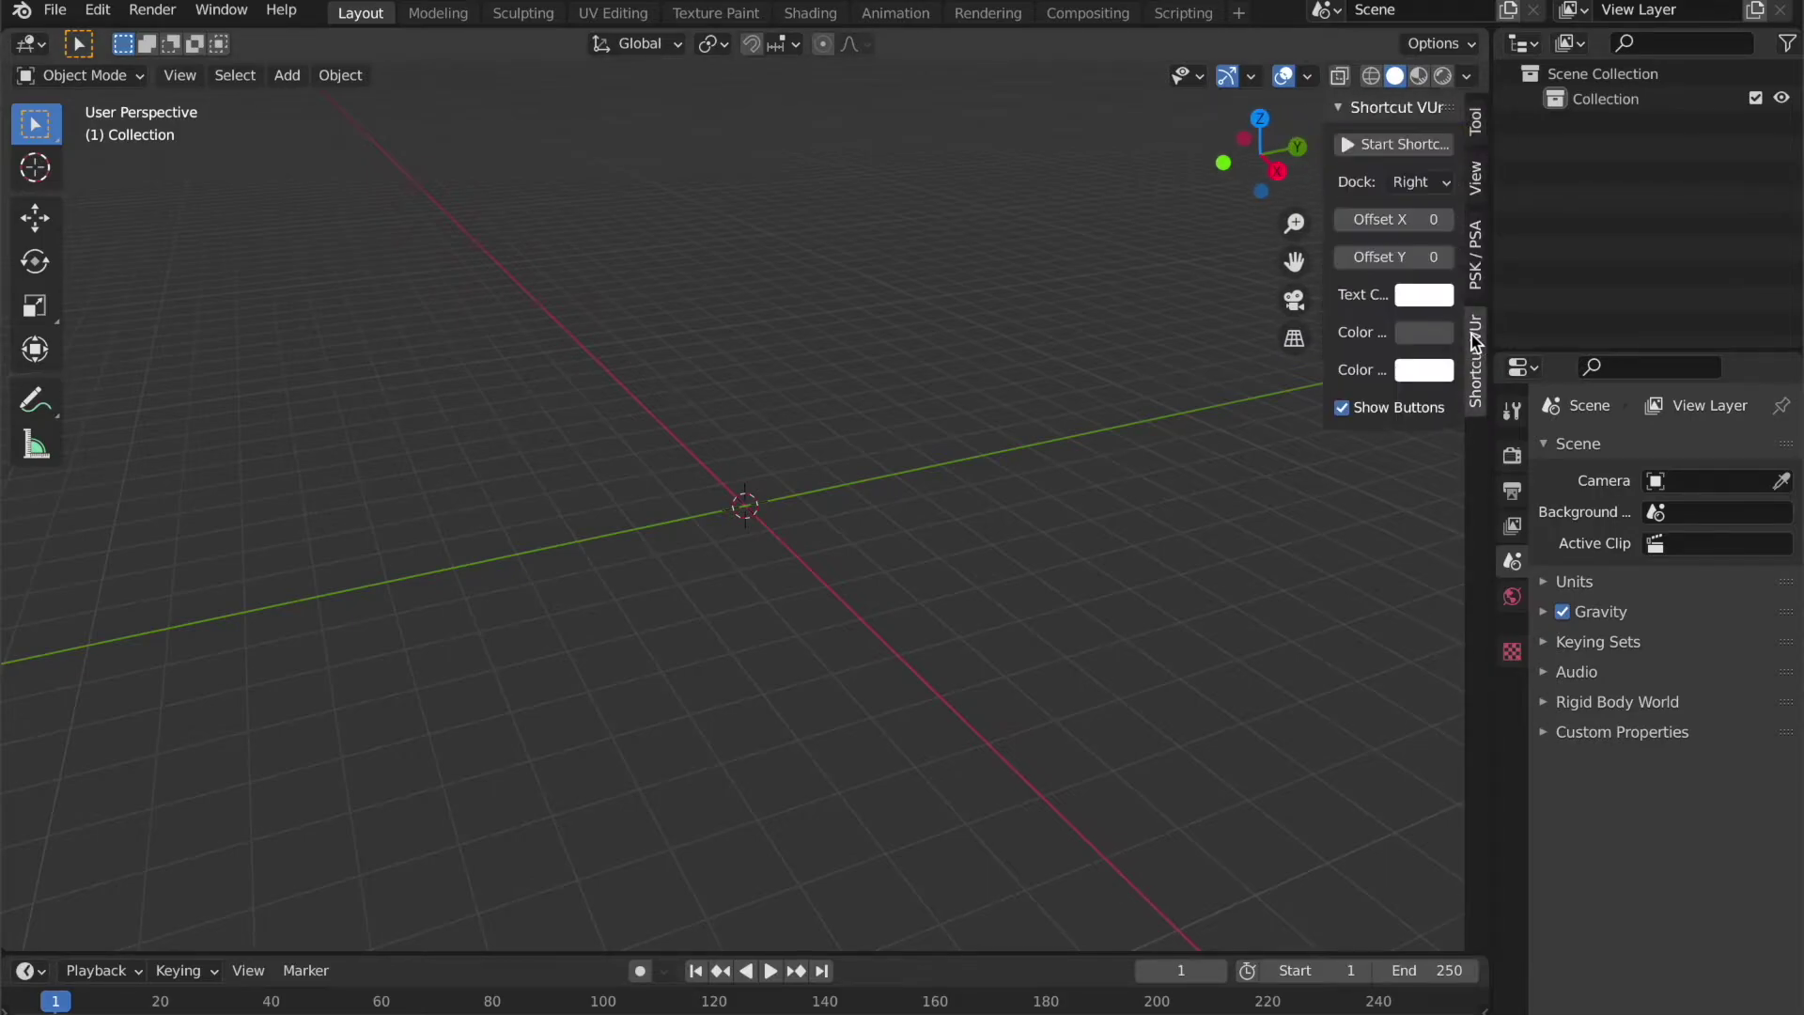
{"action": "left_click", "coordinate": [1366, 144]}
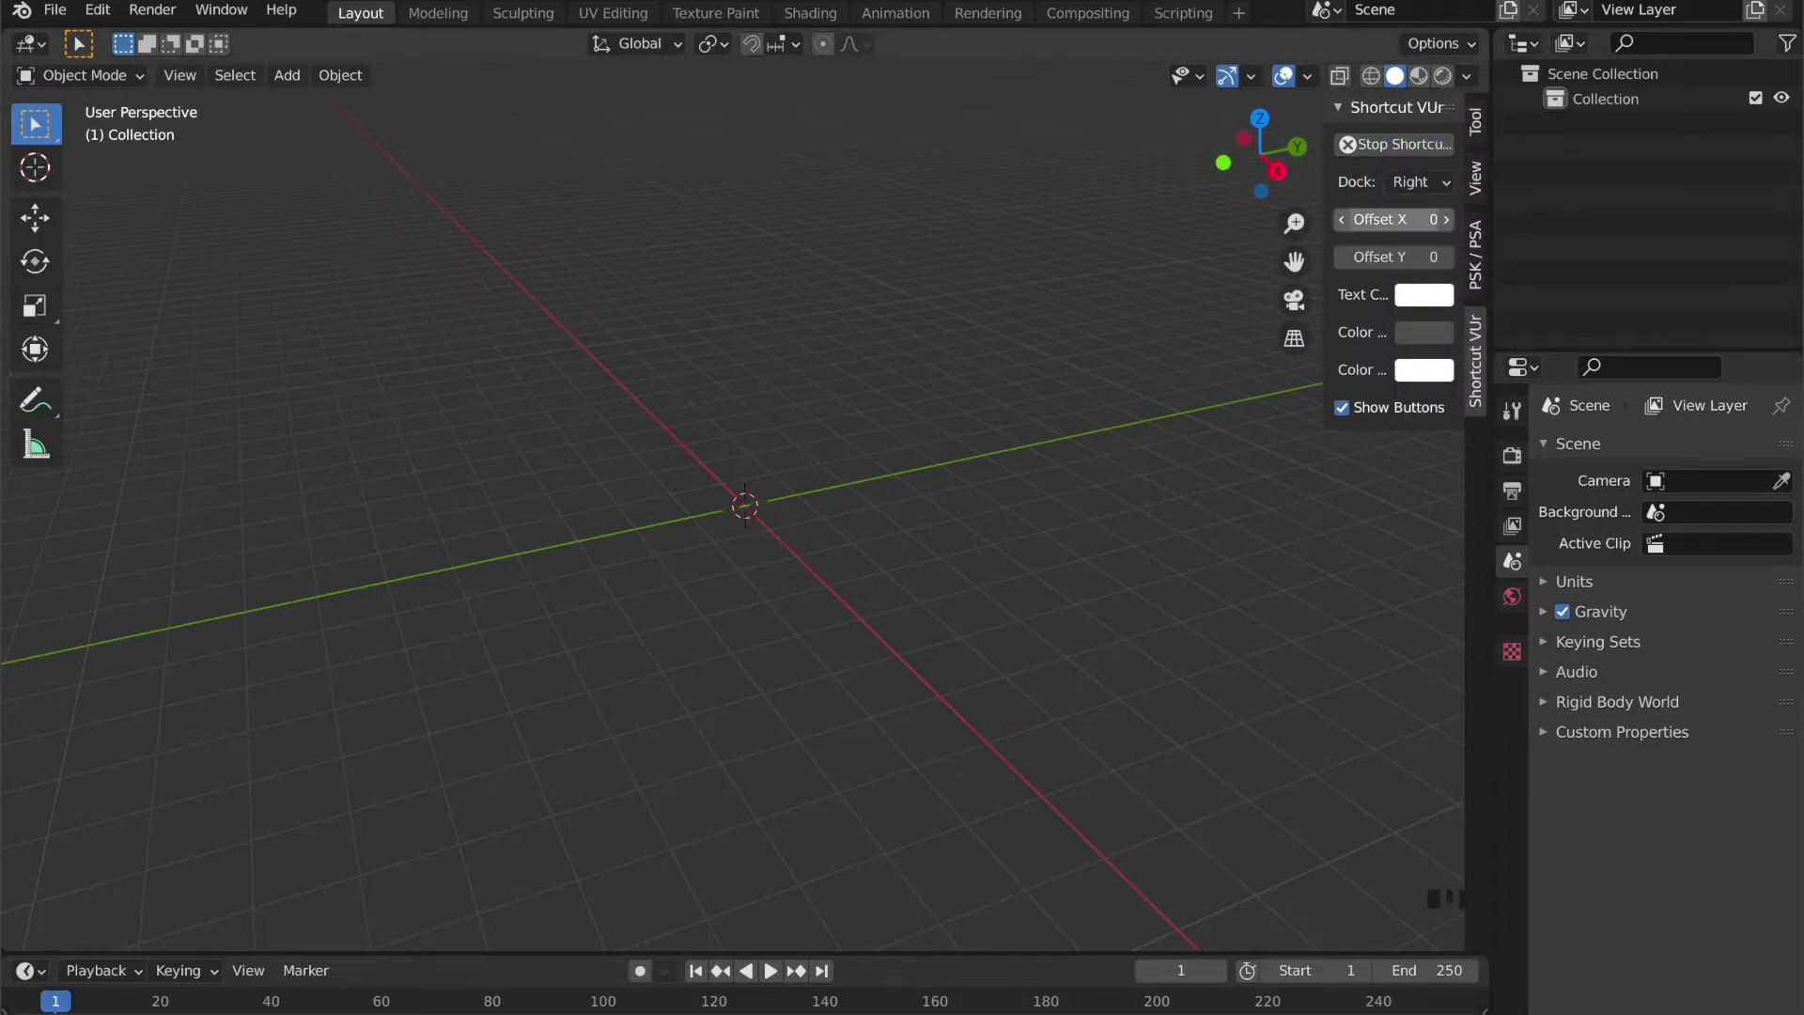
{"action": "mouse_move", "coordinate": [1429, 223]}
{"action": "left_mouse_down"}
{"action": "mouse_move", "coordinate": [1467, 223]}
{"action": "mouse_move", "coordinate": [1390, 182]}
{"action": "left_mouse_up"}
{"action": "left_click", "coordinate": [1418, 290]}
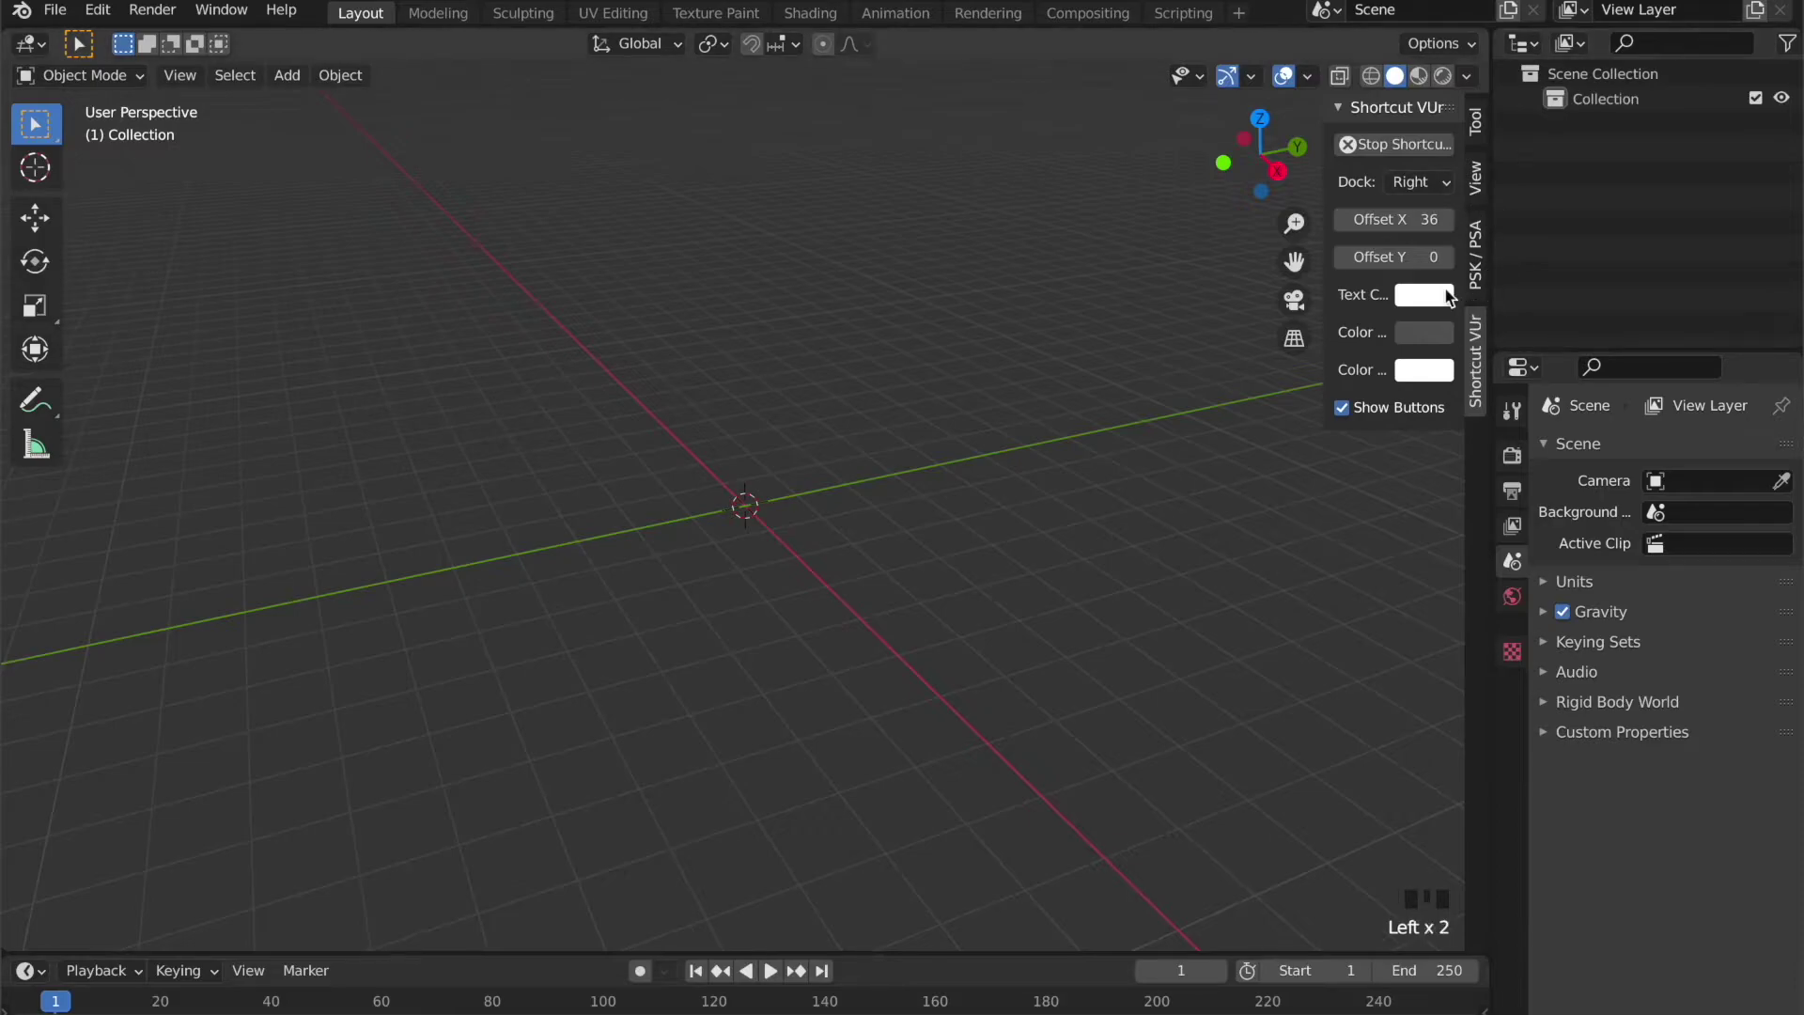
{"action": "left_click_drag", "start_coordinate": [1326, 155], "coordinate": [1451, 909]}
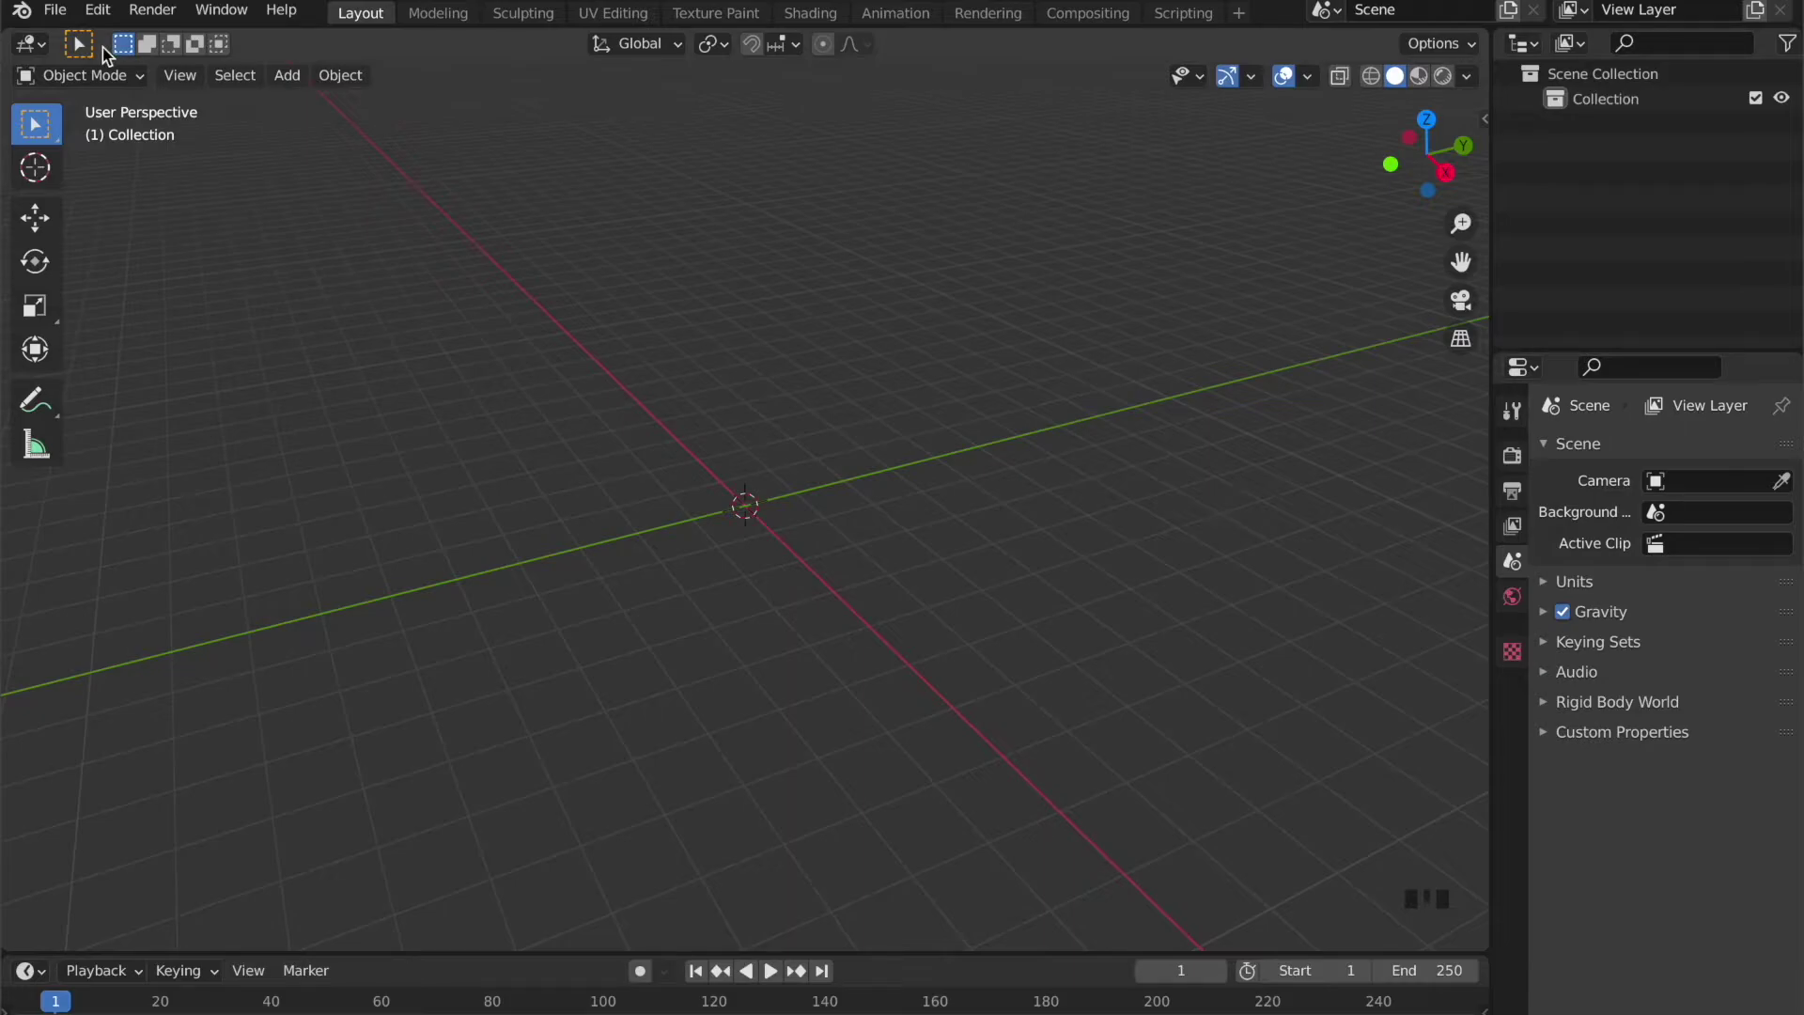
{"action": "left_click", "coordinate": [57, 12]}
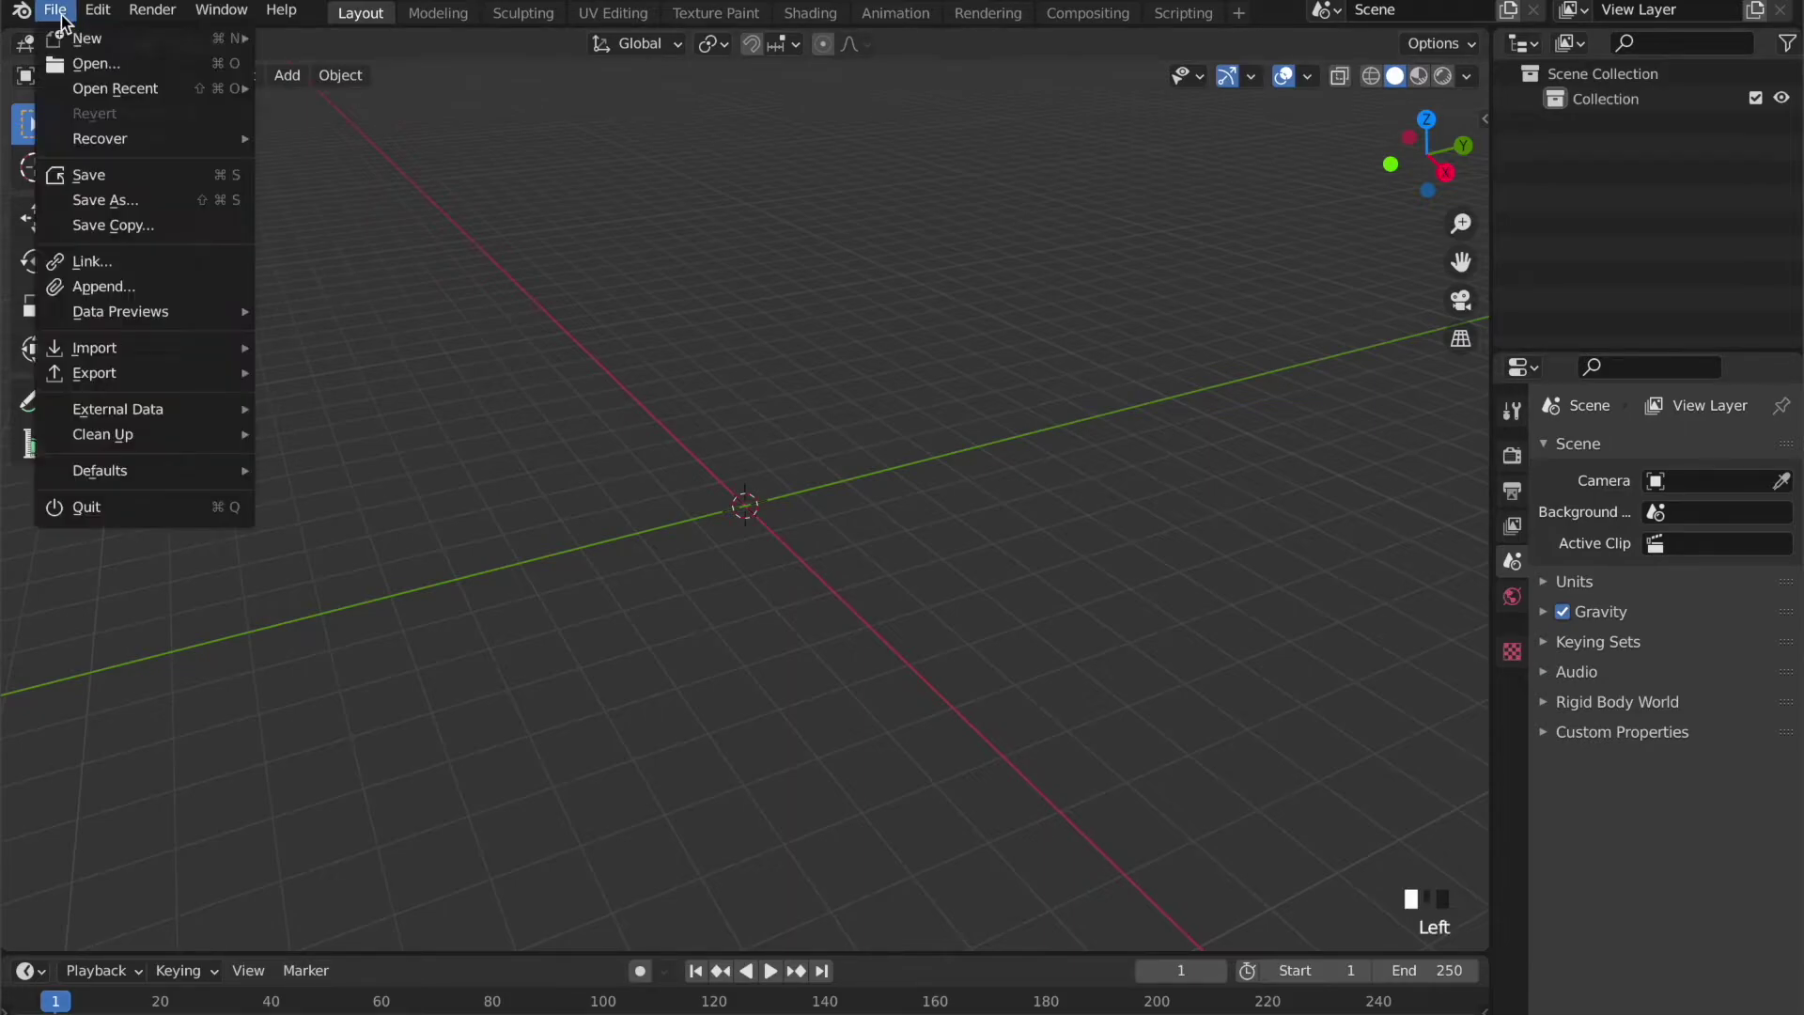
- Start appending from the Wilde.blend file in the Downloads folder
{"action": "left_click", "coordinate": [159, 287]}
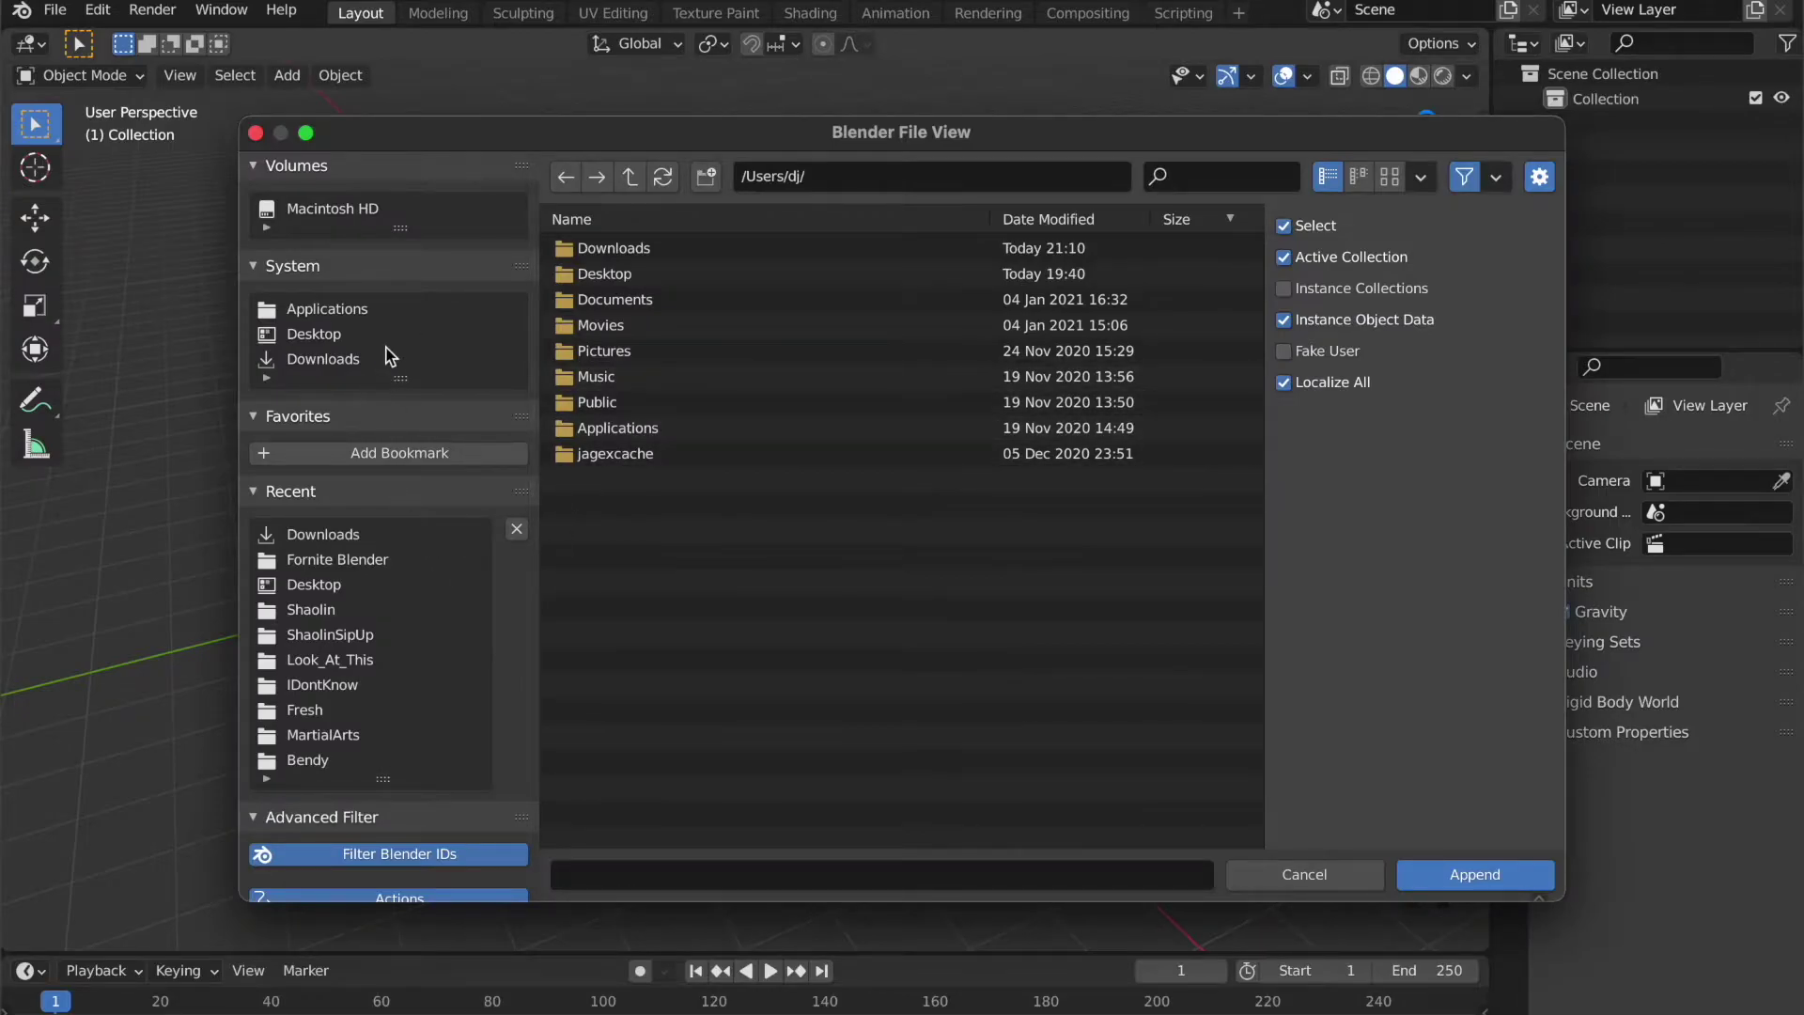
{"action": "left_click", "coordinate": [360, 359]}
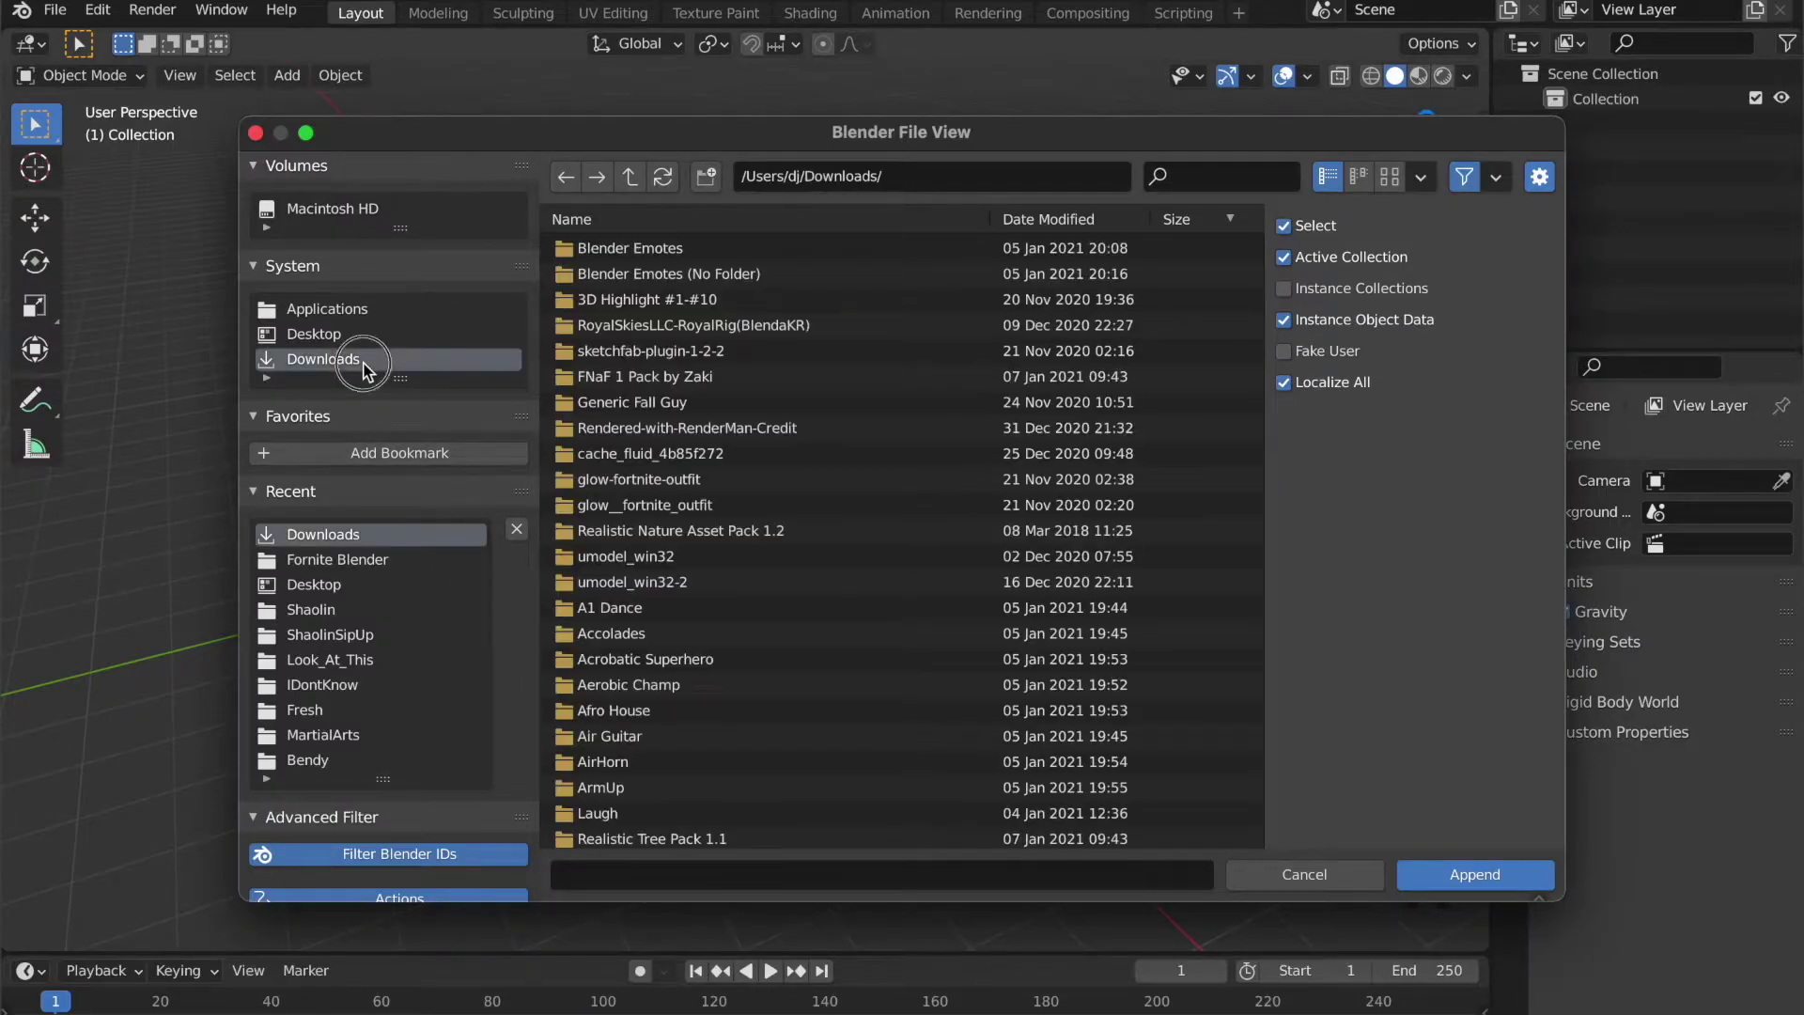
{"action": "scroll", "coordinate": [906, 692], "scroll_direction": "down", "scroll_amount": 5}
{"action": "scroll", "coordinate": [905, 691], "scroll_direction": "down", "scroll_amount": 10}
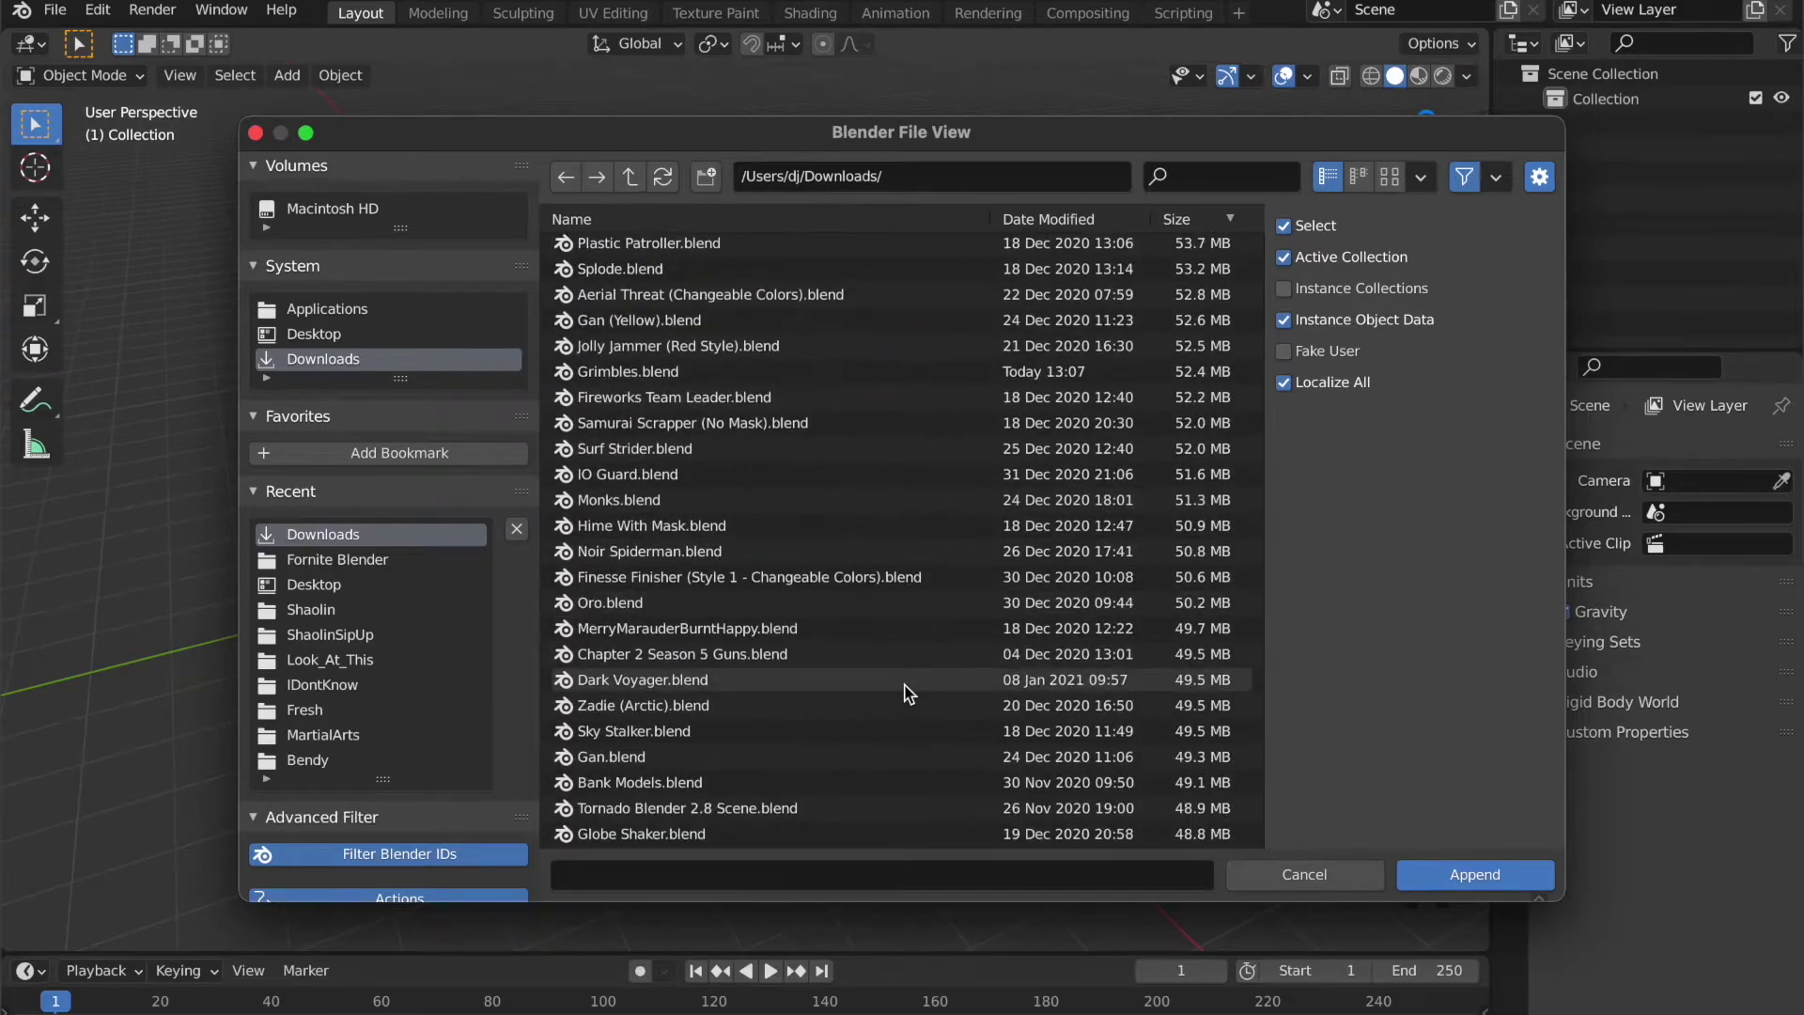
{"action": "scroll", "coordinate": [905, 690], "scroll_direction": "down", "scroll_amount": 2}
{"action": "scroll", "coordinate": [905, 691], "scroll_direction": "down", "scroll_amount": 2}
{"action": "scroll", "coordinate": [906, 692], "scroll_direction": "down", "scroll_amount": 5}
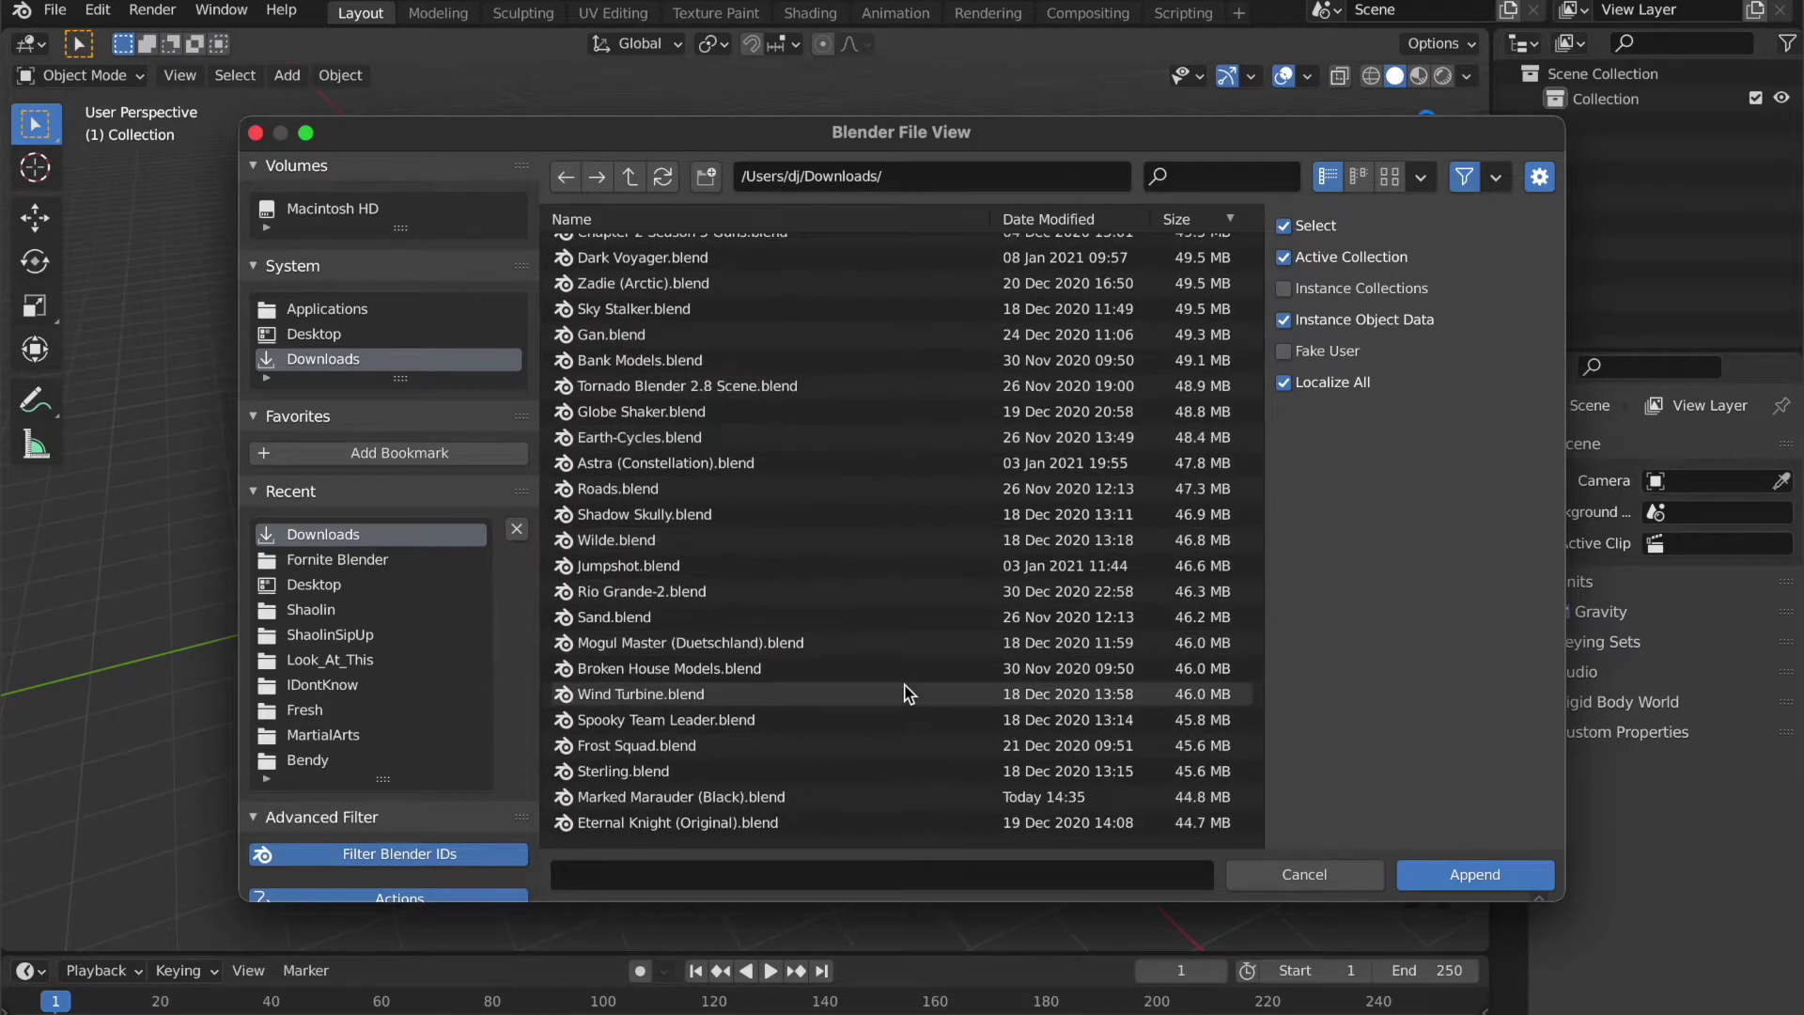
{"action": "left_click", "coordinate": [818, 539]}
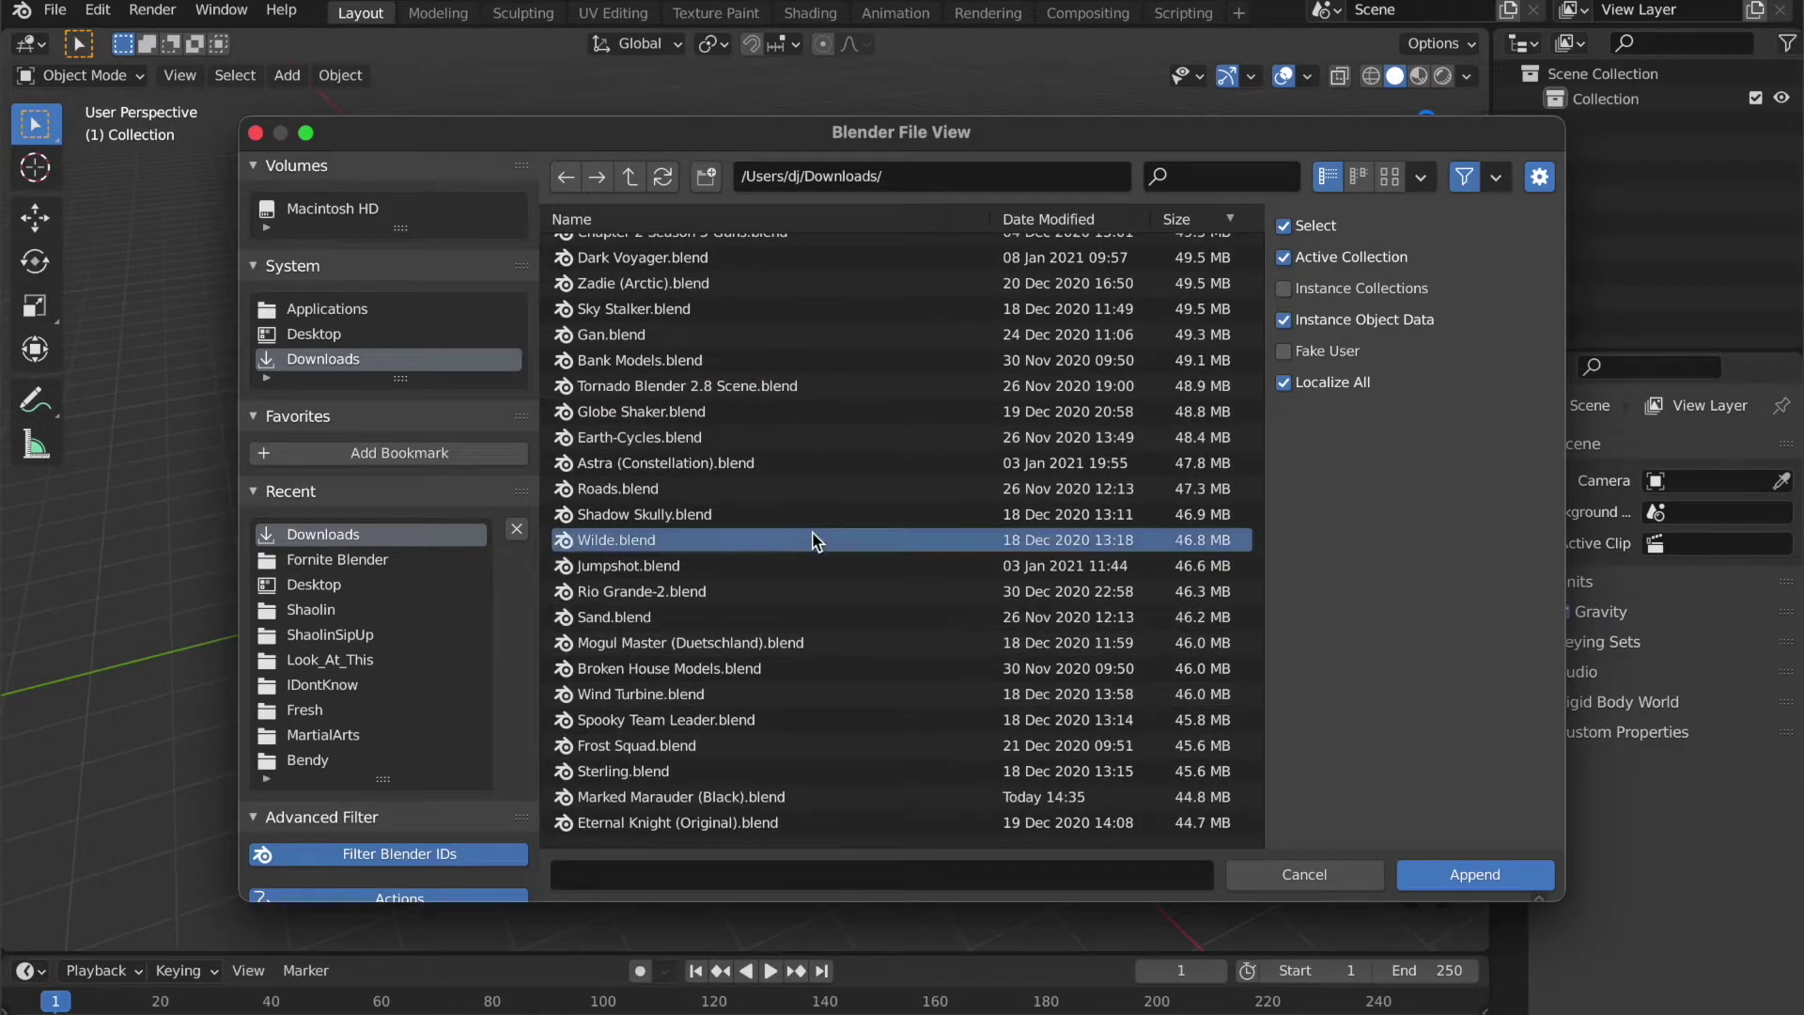
{"action": "left_click", "coordinate": [1495, 876]}
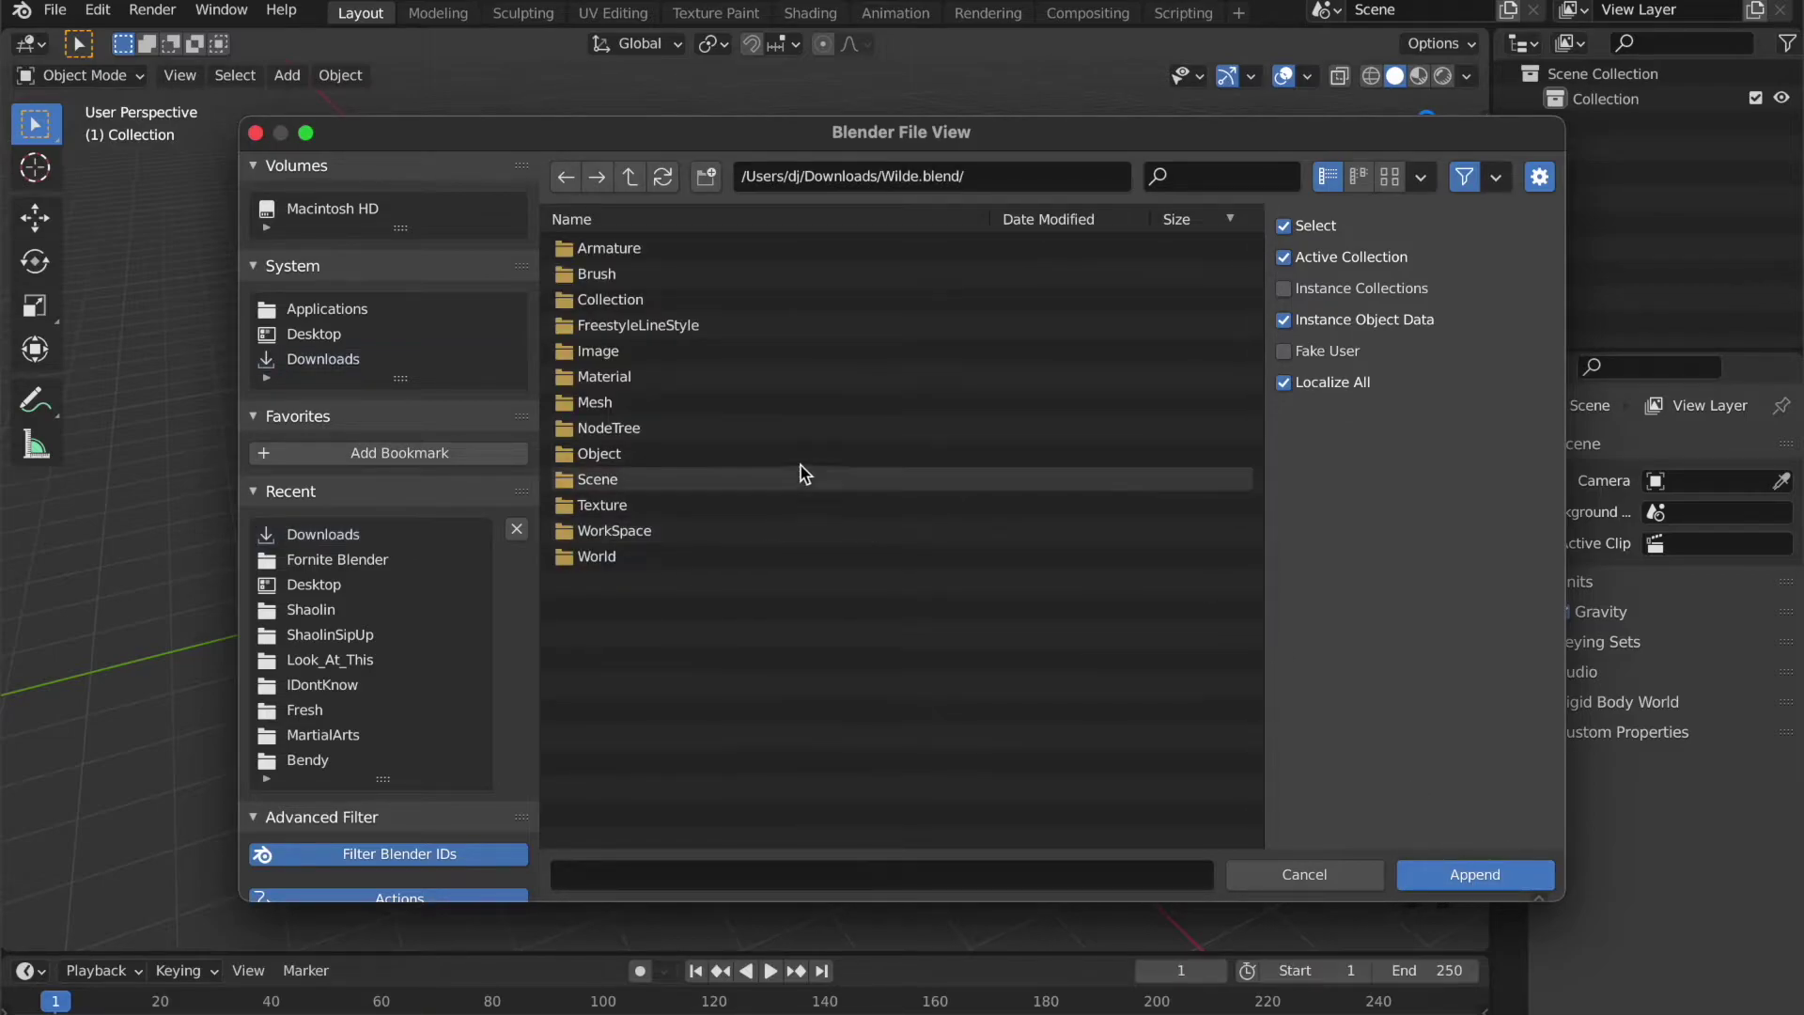
- Choose the F_MED_White_Tiger_FaceAcc .ao and .mo objects in Wilde.blend's Object folder
{"action": "left_click", "coordinate": [767, 509]}
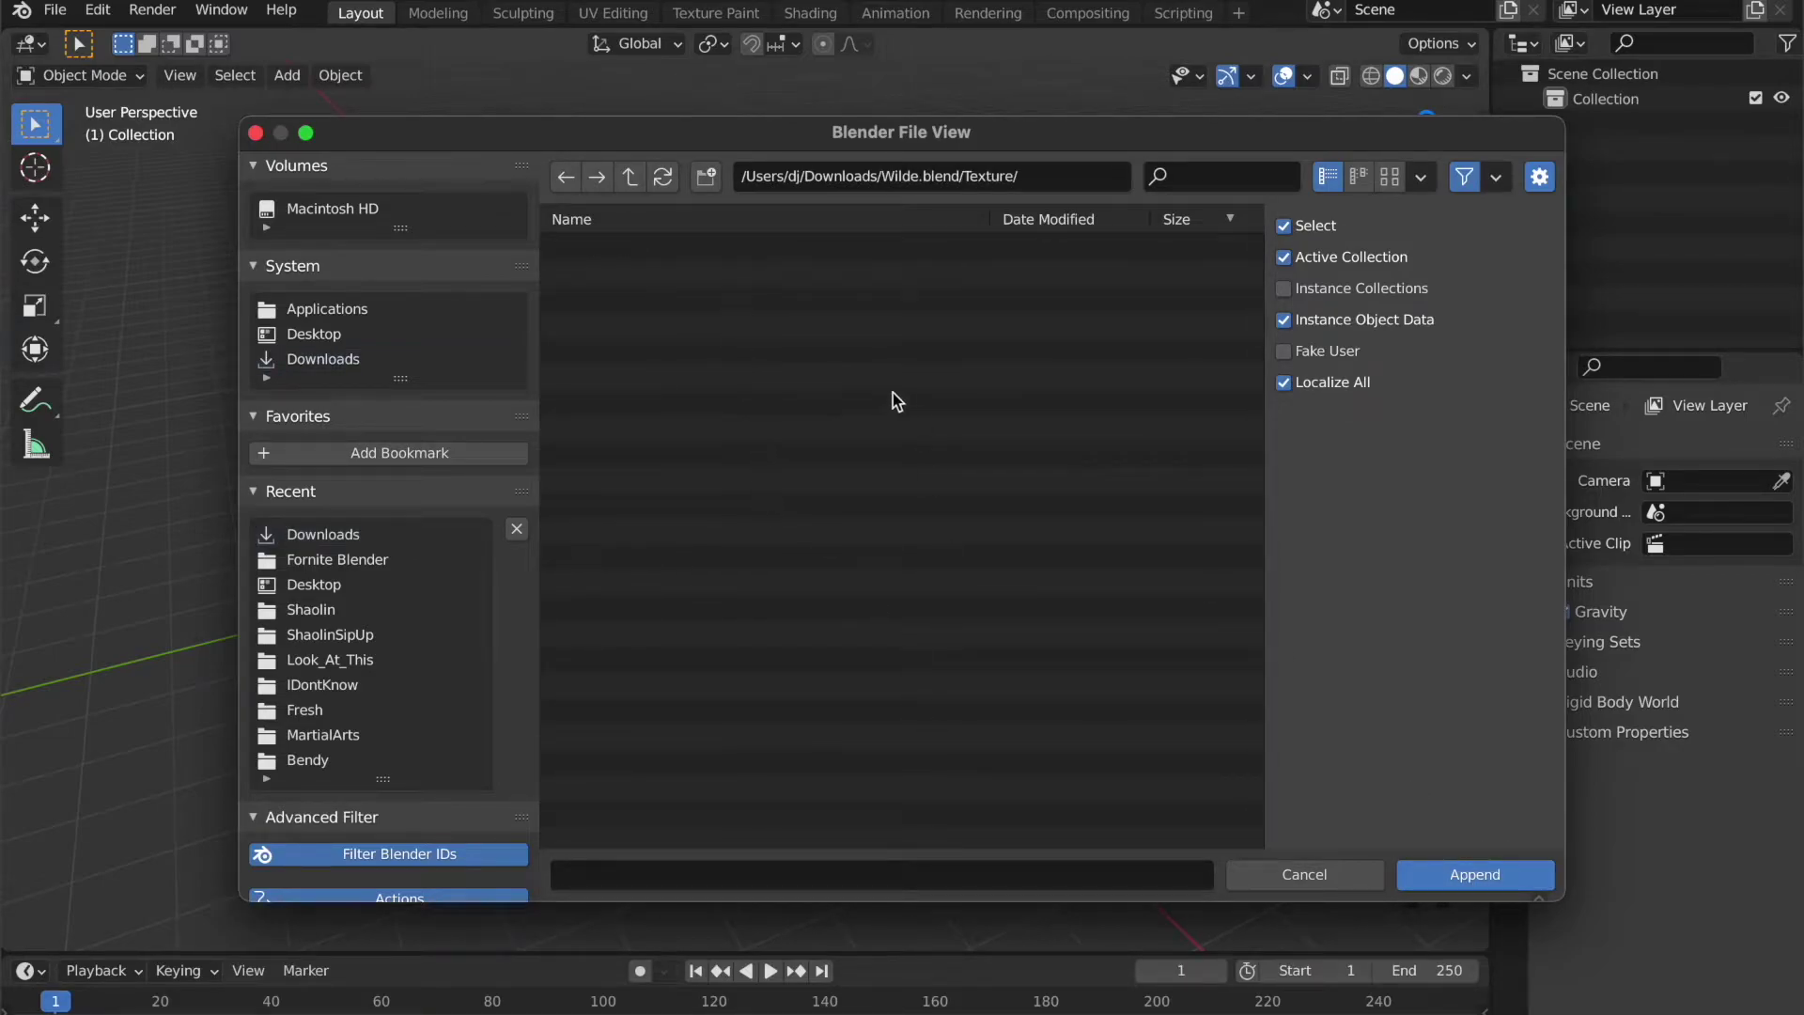
{"action": "left_click", "coordinate": [629, 176]}
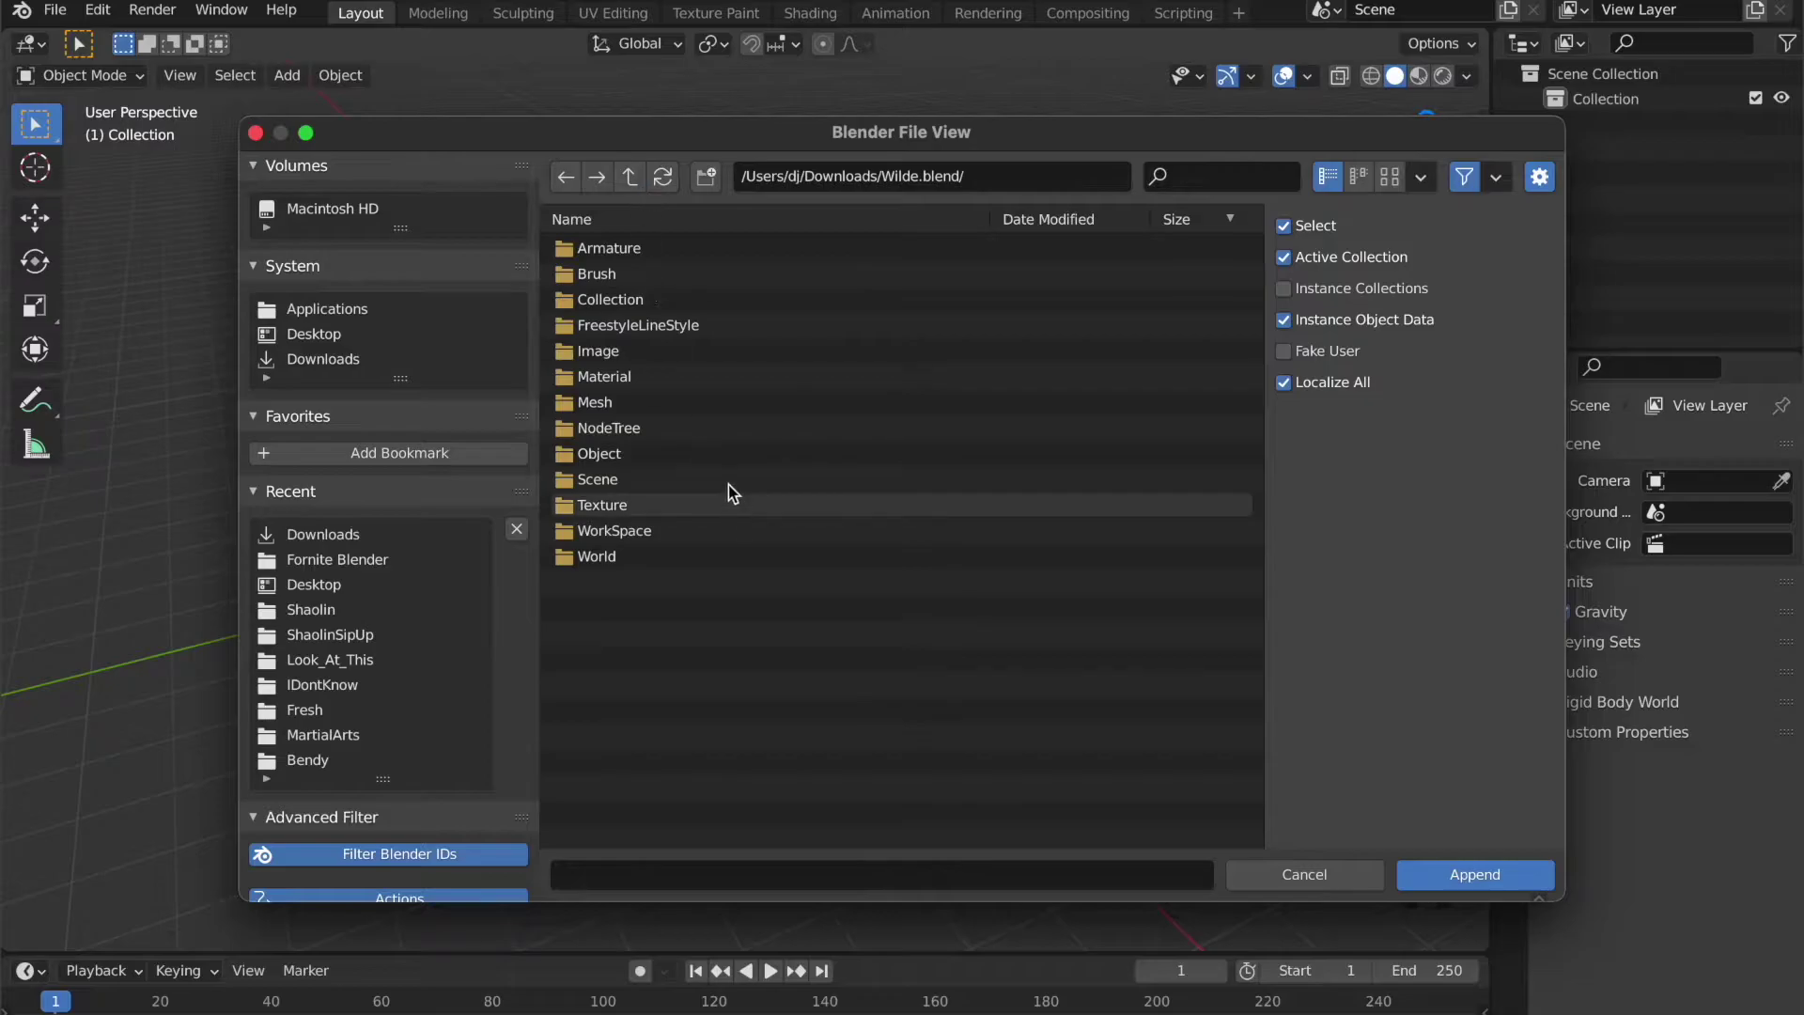
{"action": "left_click", "coordinate": [666, 452]}
{"action": "left_click", "coordinate": [748, 248]}
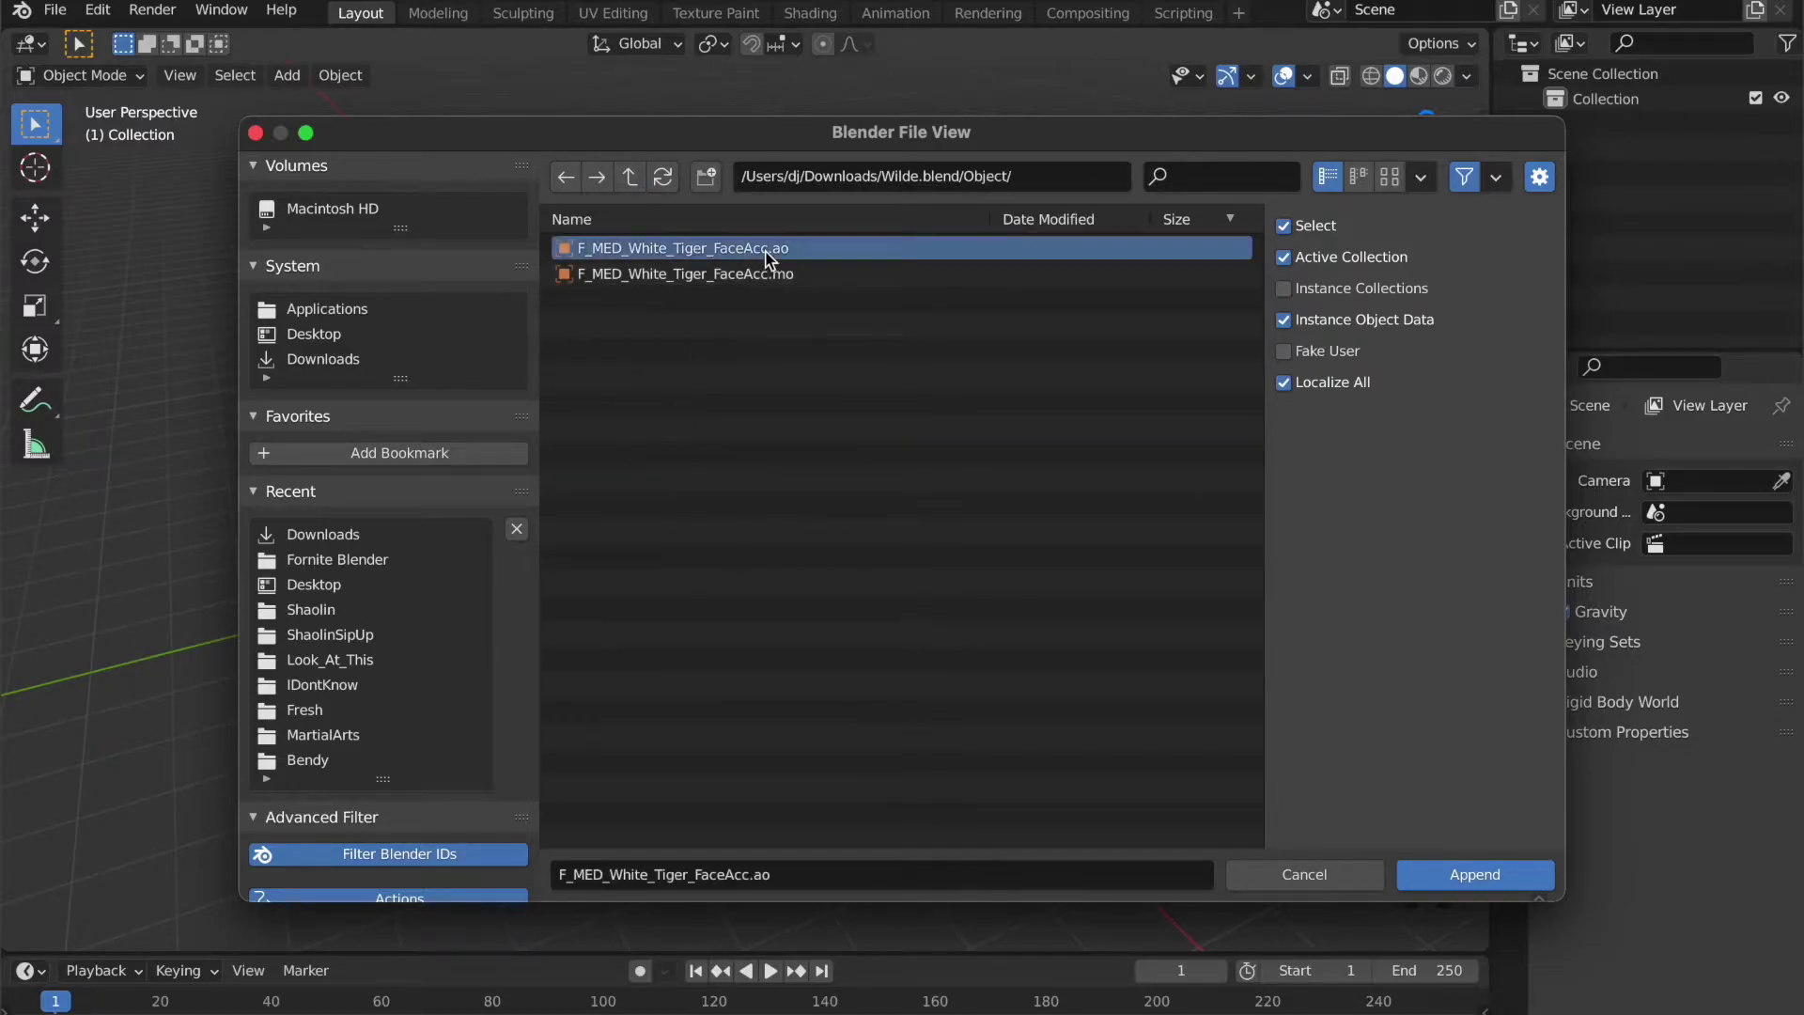
{"action": "left_click", "coordinate": [766, 273], "text": "shift"}
- Append the chosen White Tiger objects and scale the model to 0.05
{"action": "left_click", "coordinate": [1440, 876]}
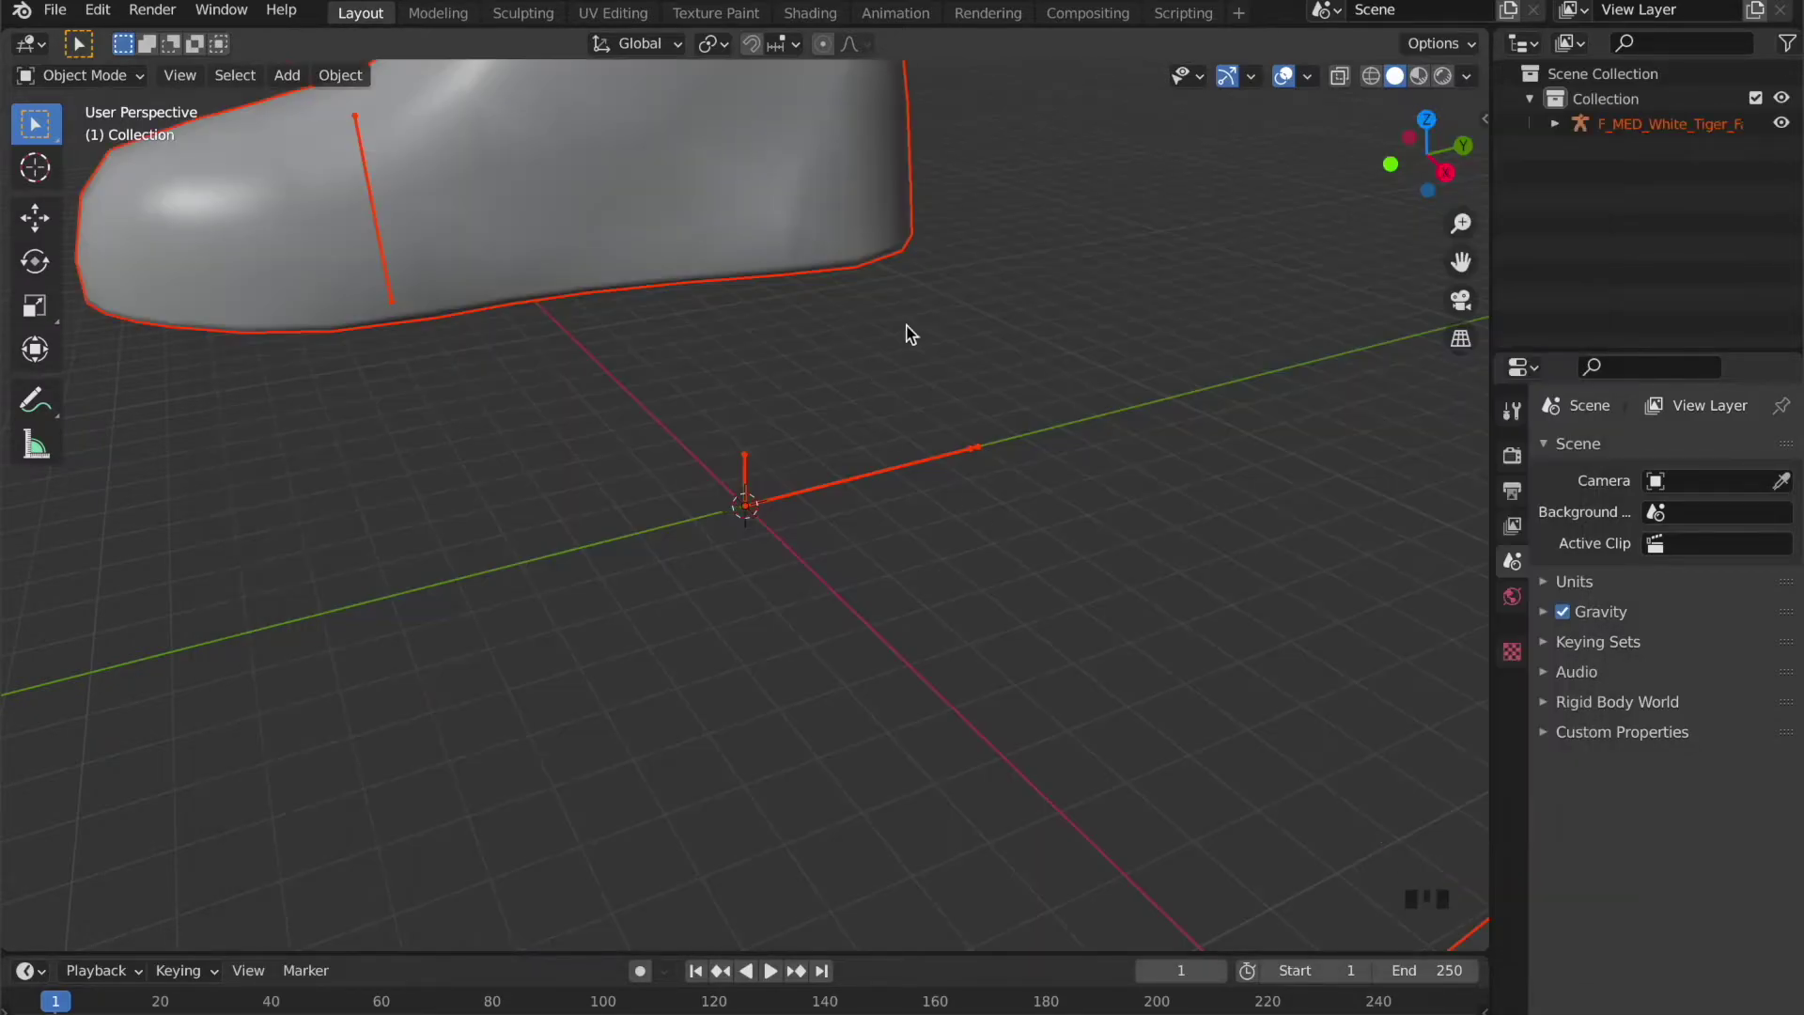
{"action": "double_click", "coordinate": [1400, 169]}
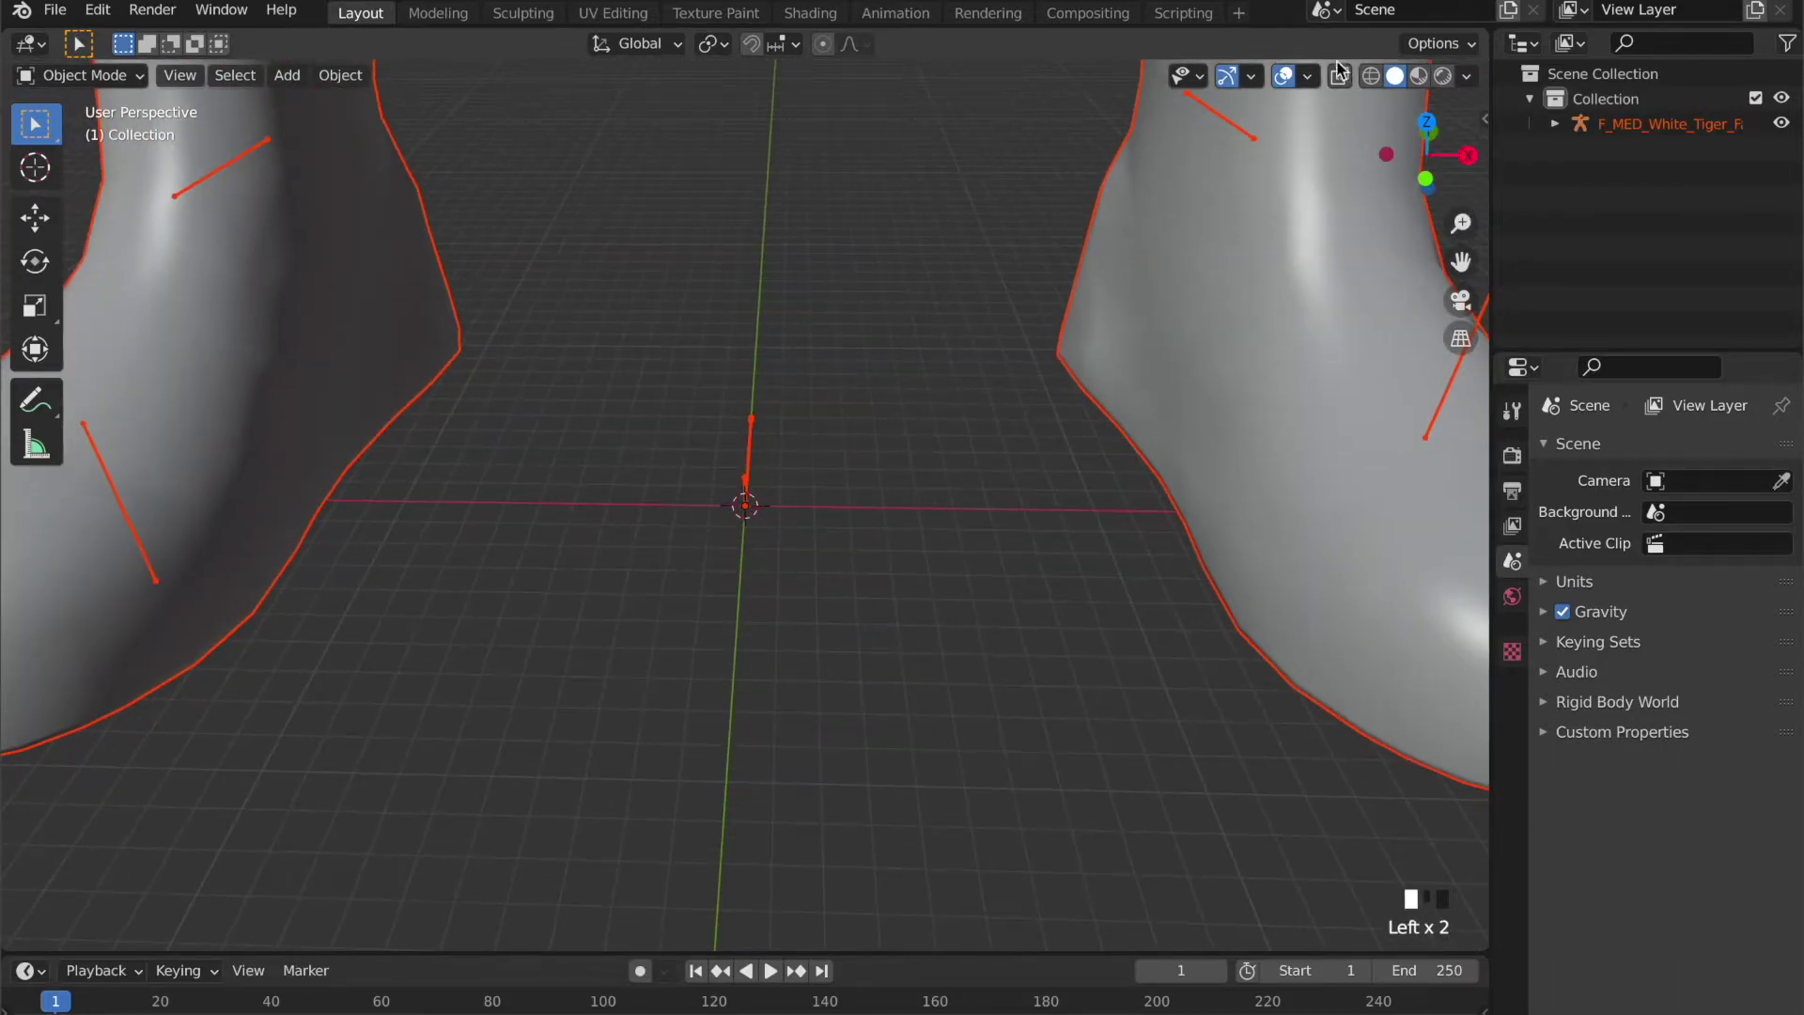
{"action": "left_click", "coordinate": [1255, 142]}
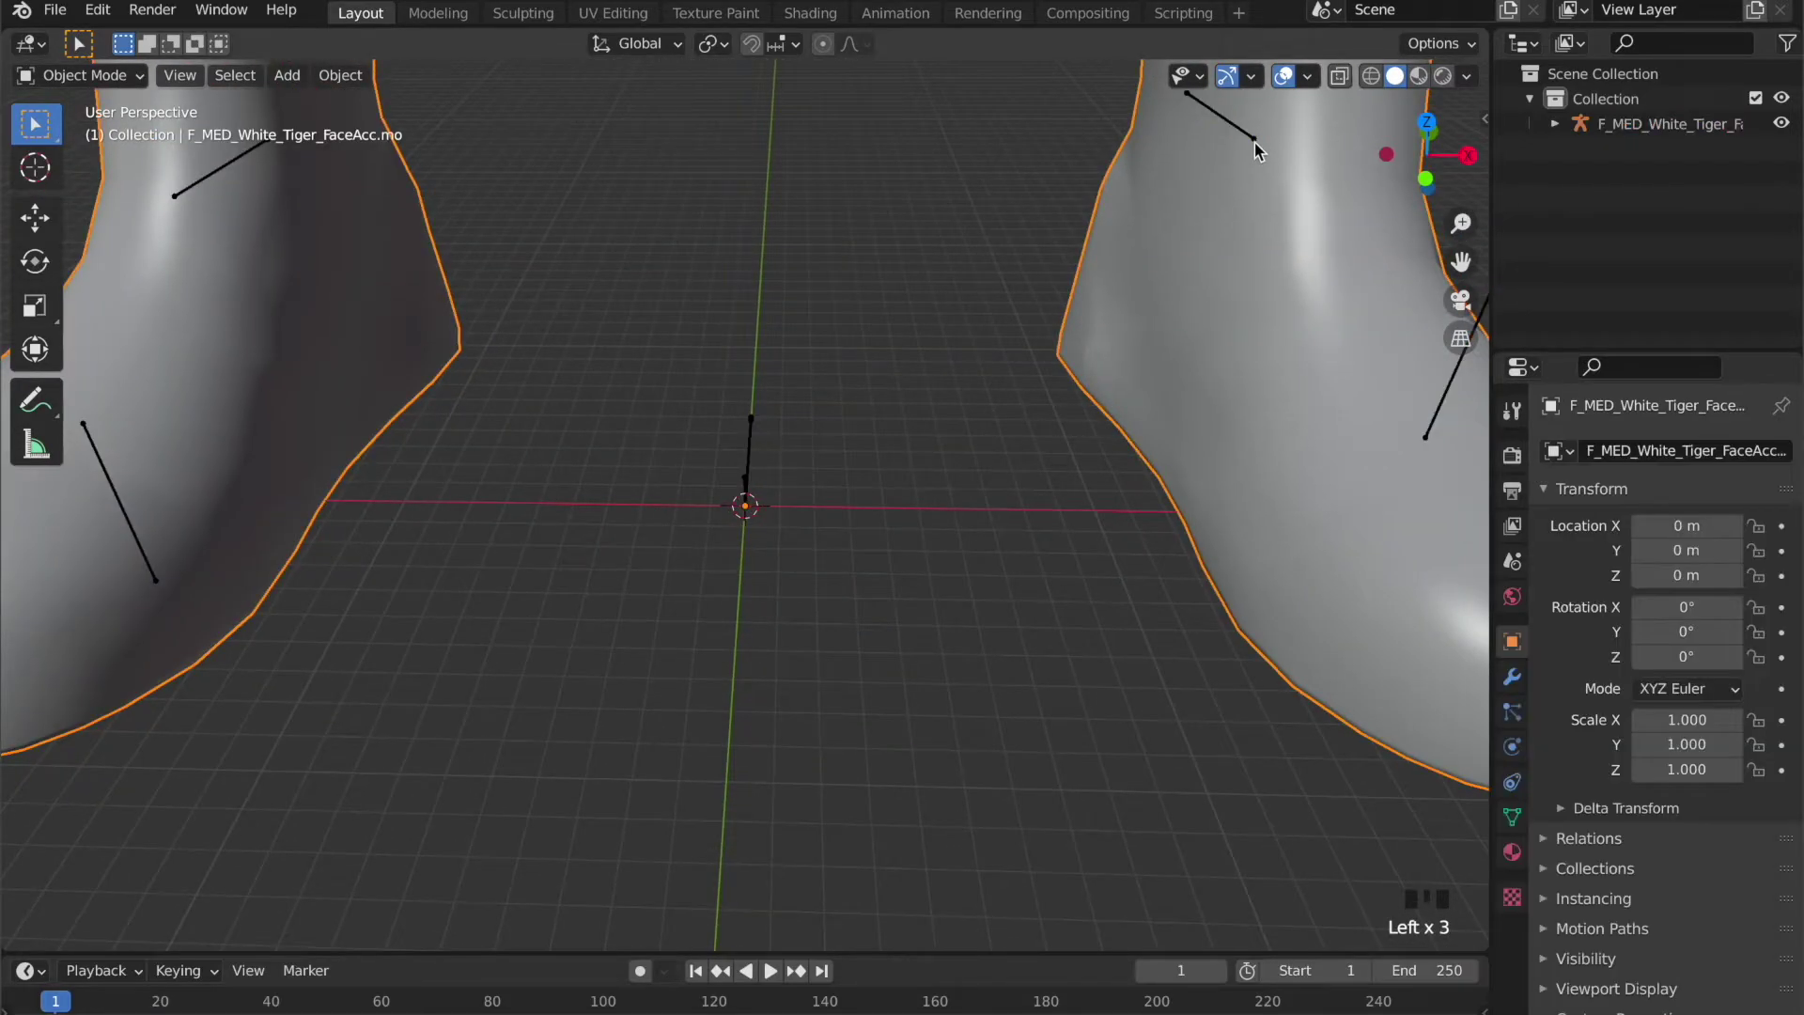
{"action": "left_click", "coordinate": [1688, 719]}
{"action": "left_click_drag", "start_coordinate": [1688, 719], "coordinate": [1688, 768]}
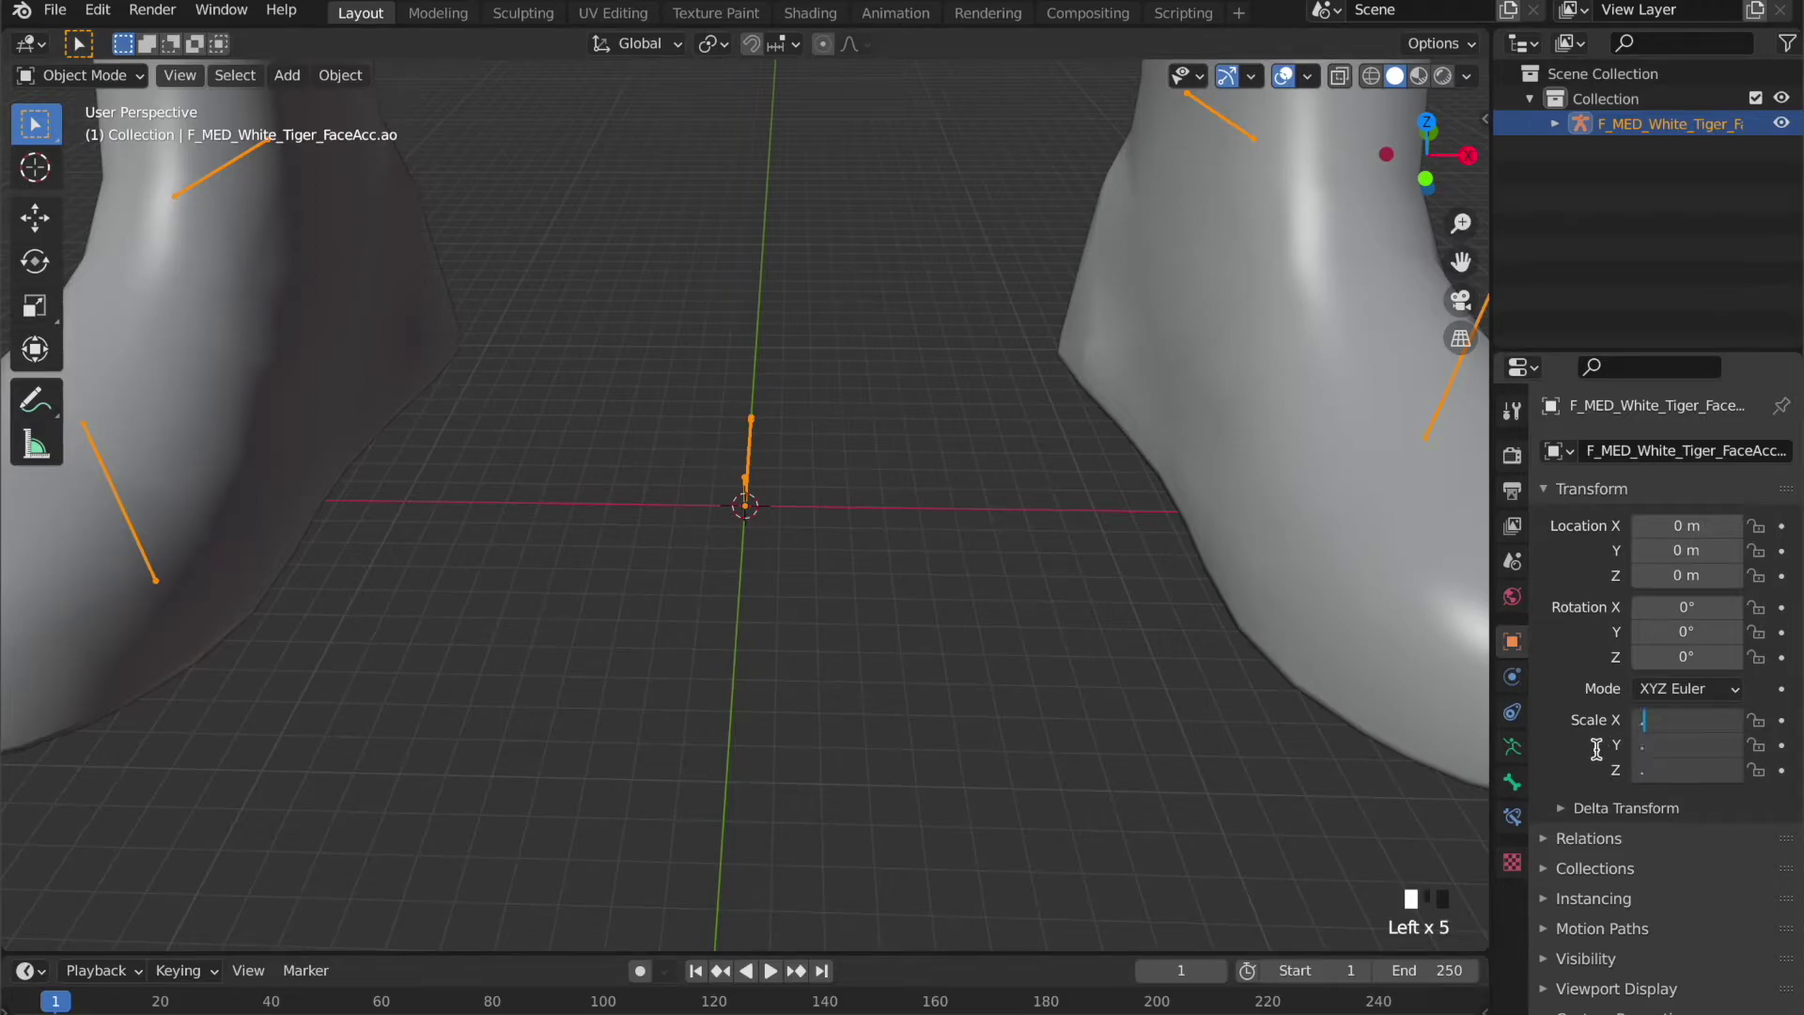
{"action": "type", "text": ".05"}
{"action": "key", "text": "Return"}
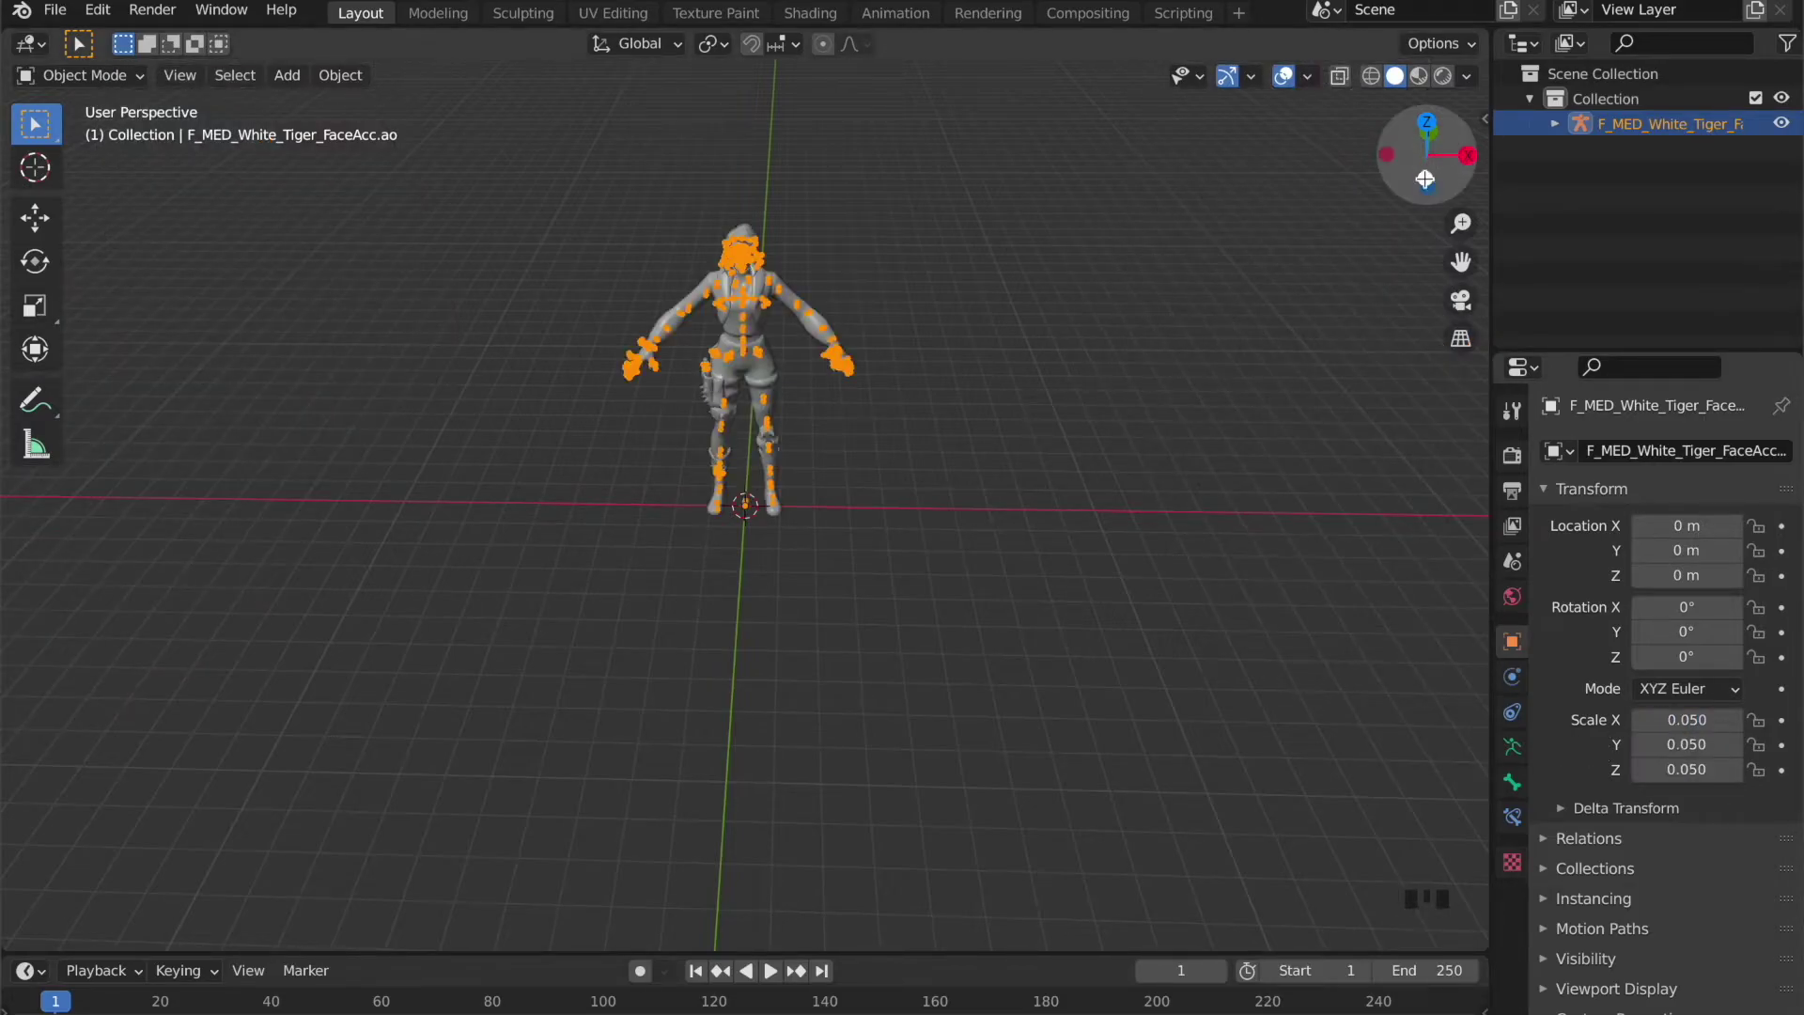
- Show the character in Material Preview shading and hide the armature bones
{"action": "left_click_drag", "start_coordinate": [1460, 223], "coordinate": [1461, 198]}
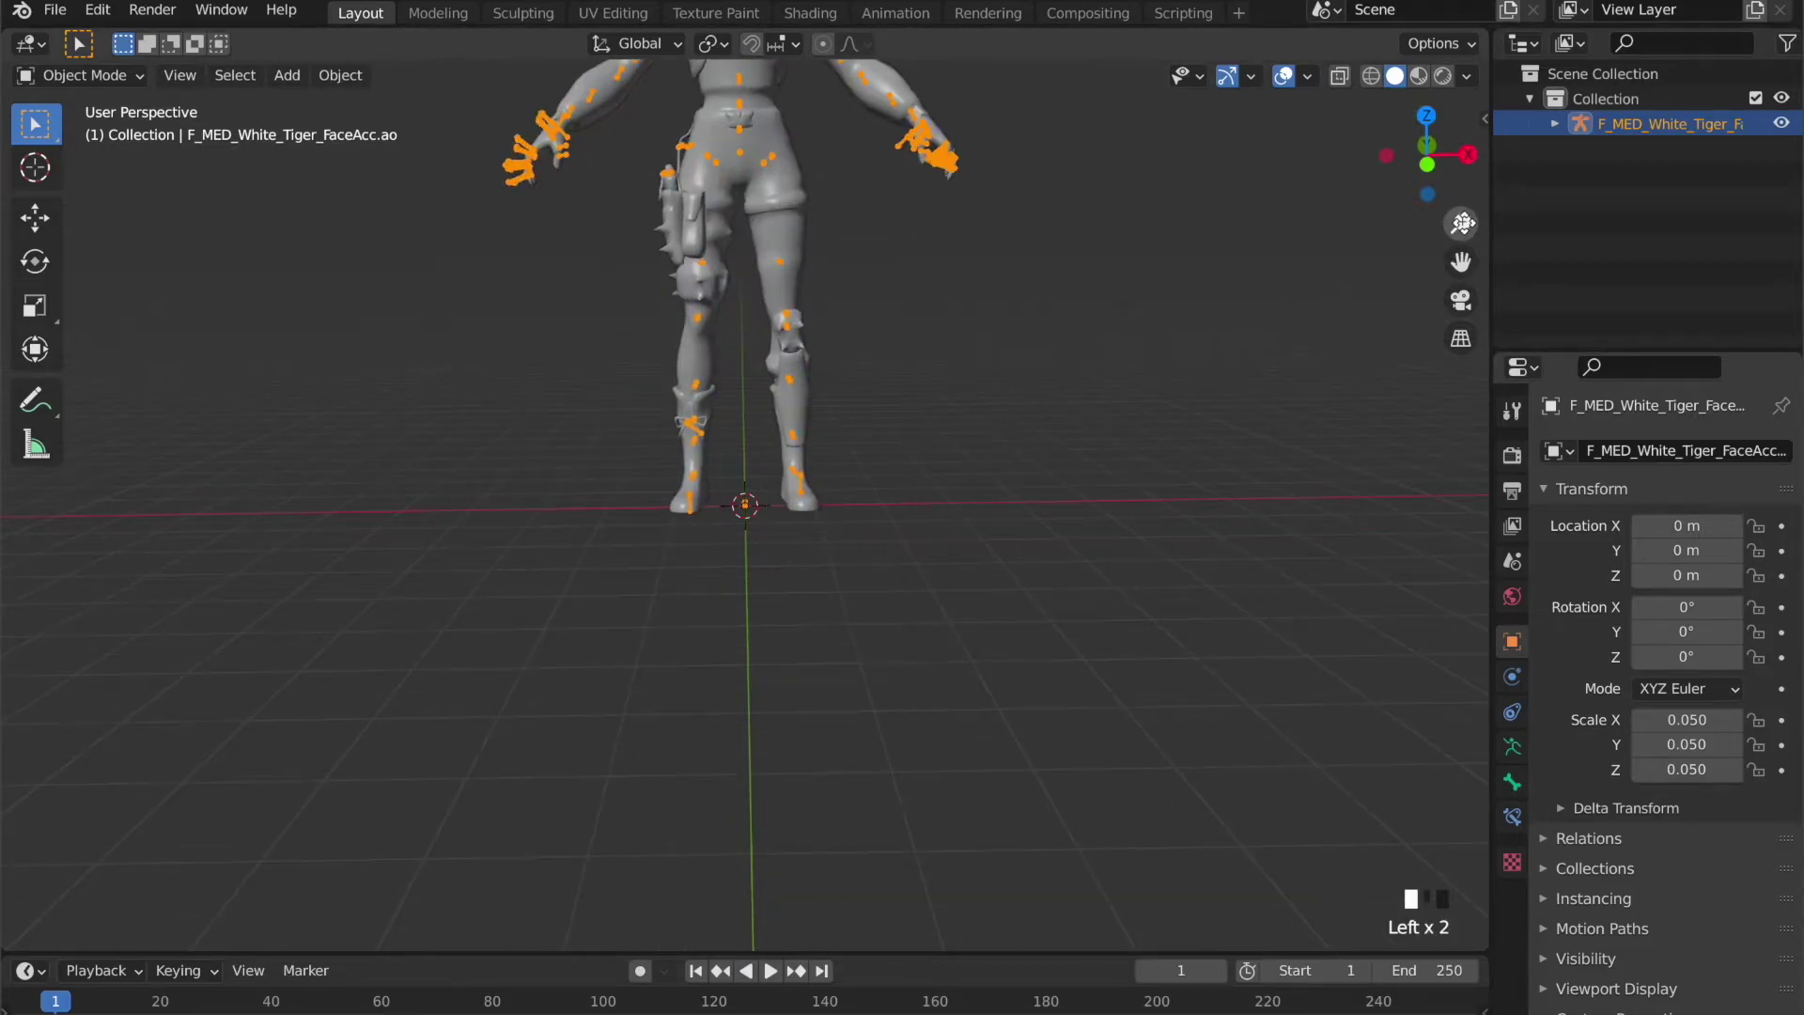
{"action": "left_click_drag", "start_coordinate": [1461, 262], "coordinate": [1461, 533]}
{"action": "left_click", "coordinate": [1188, 443]}
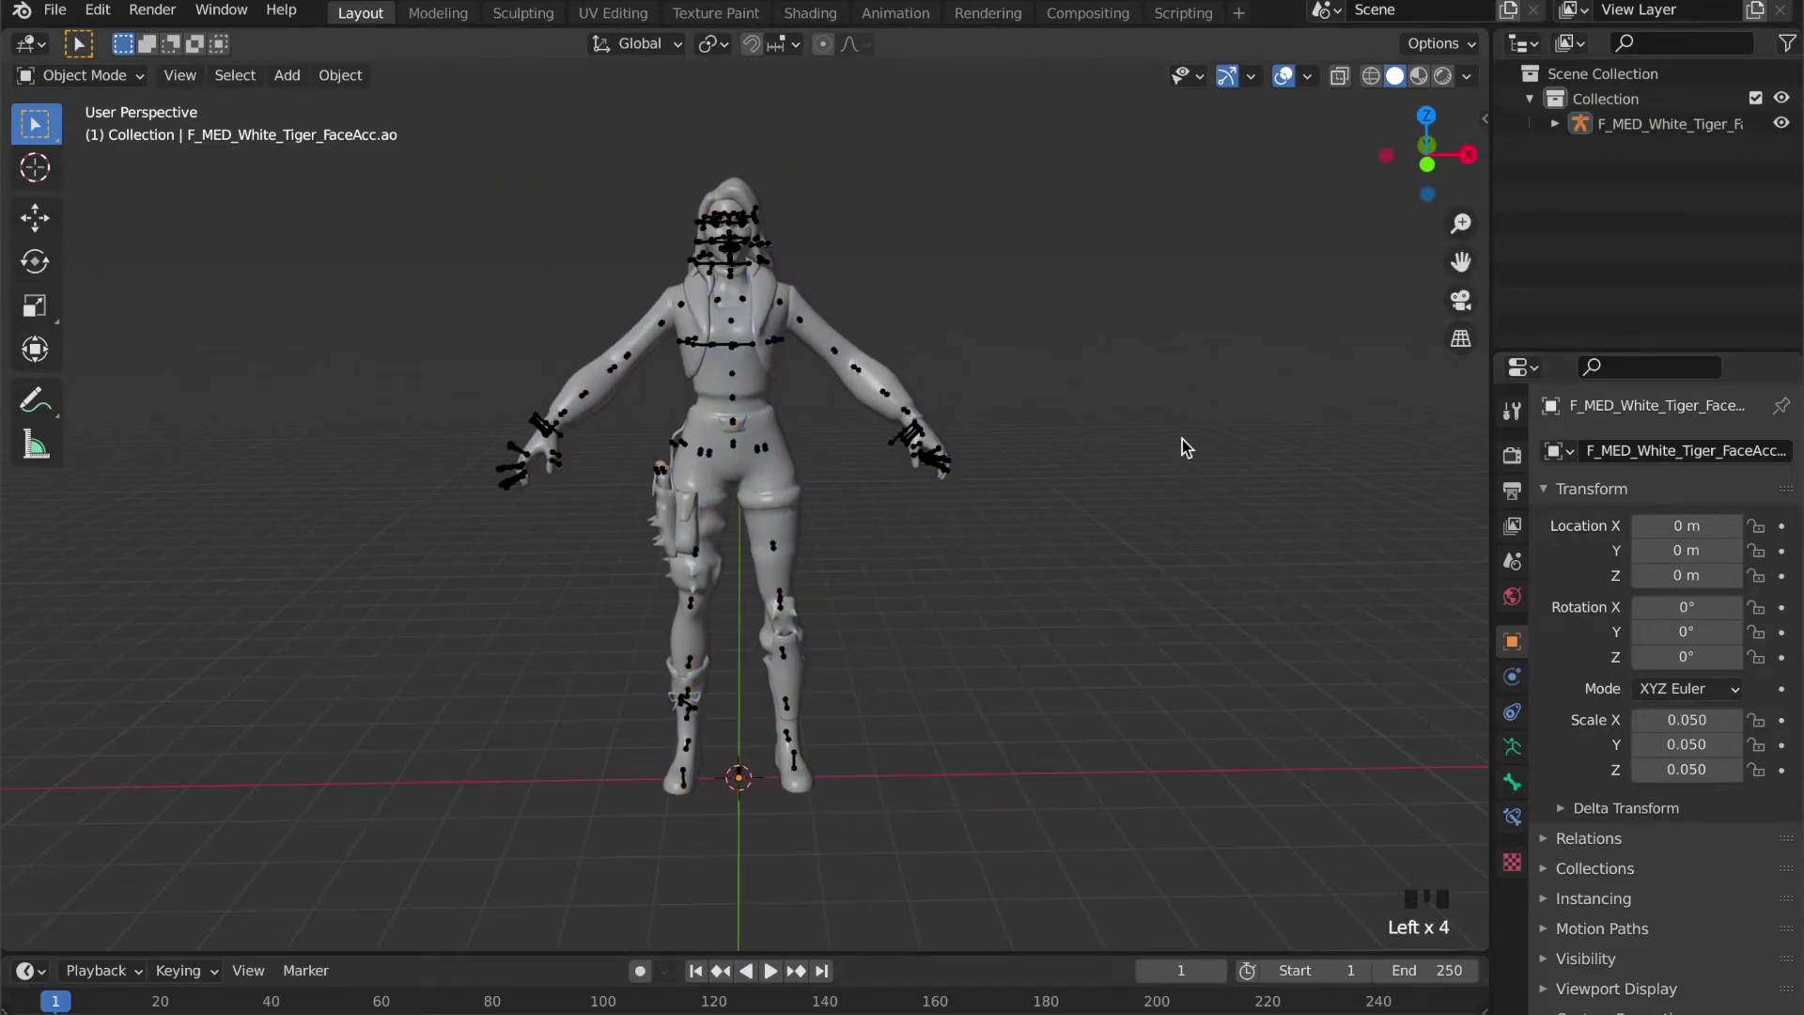
{"action": "left_click", "coordinate": [1419, 75]}
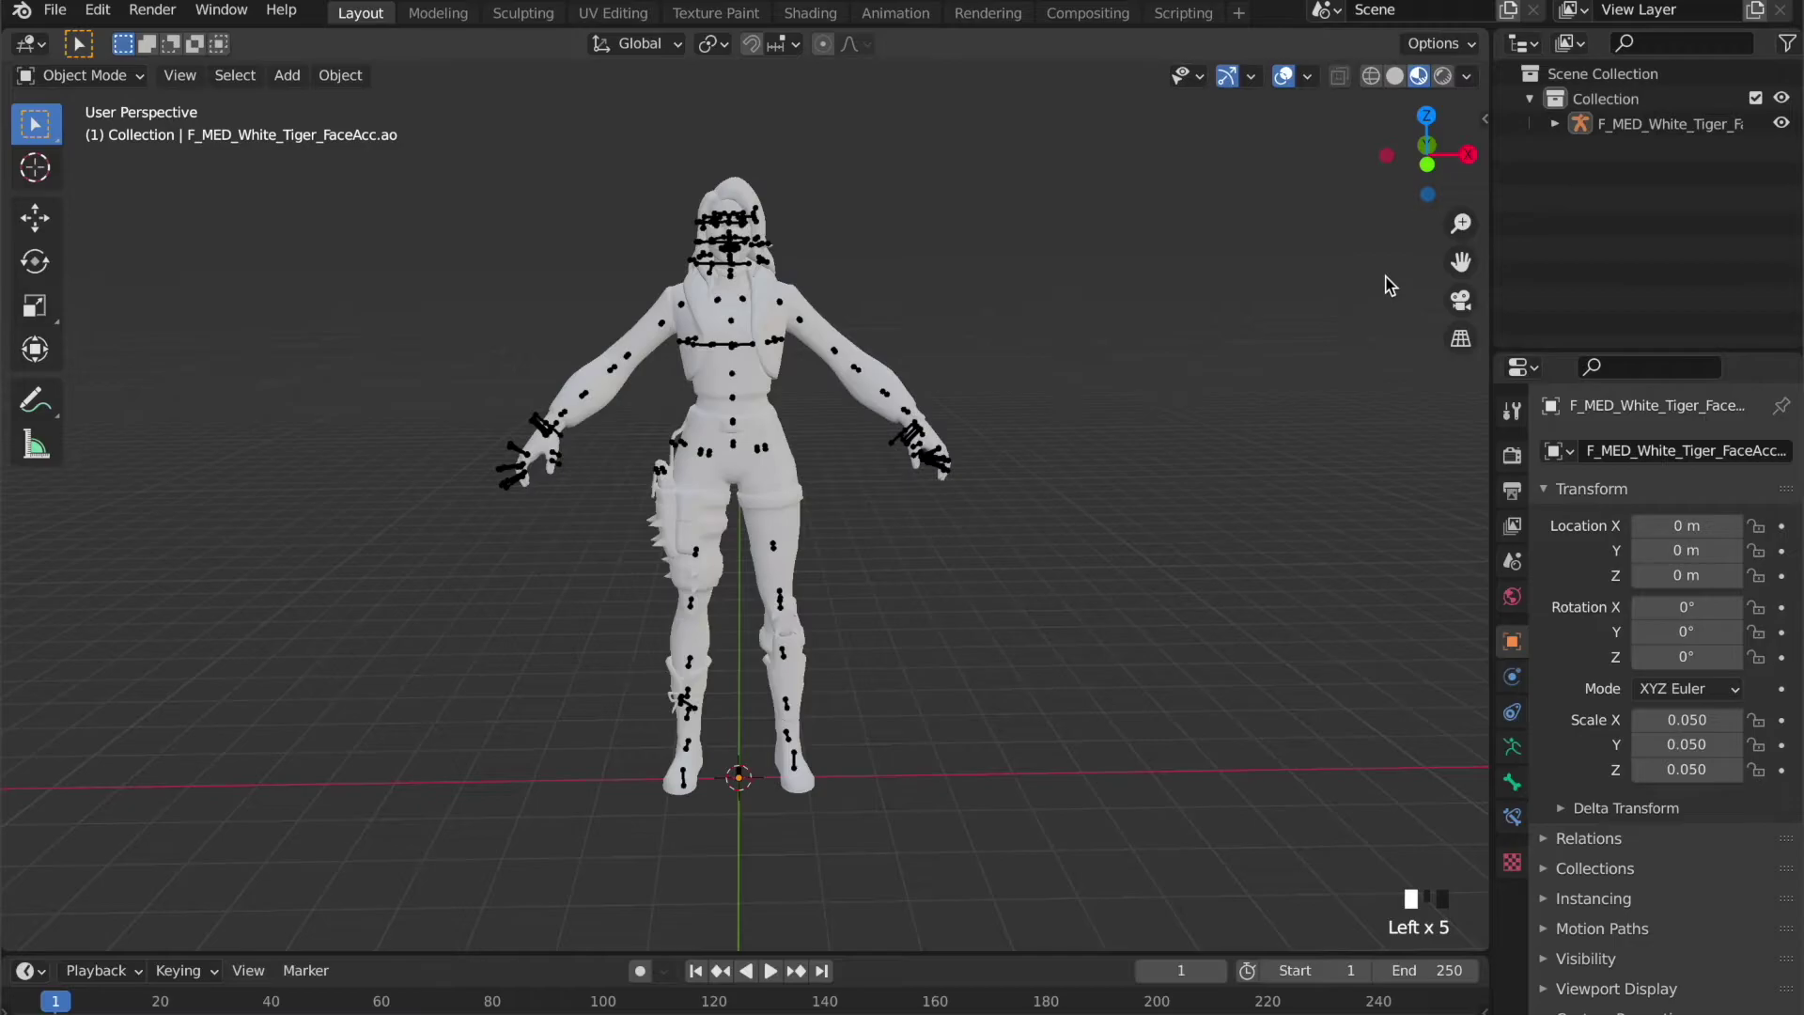
{"action": "left_click_drag", "start_coordinate": [1461, 224], "coordinate": [1461, 319]}
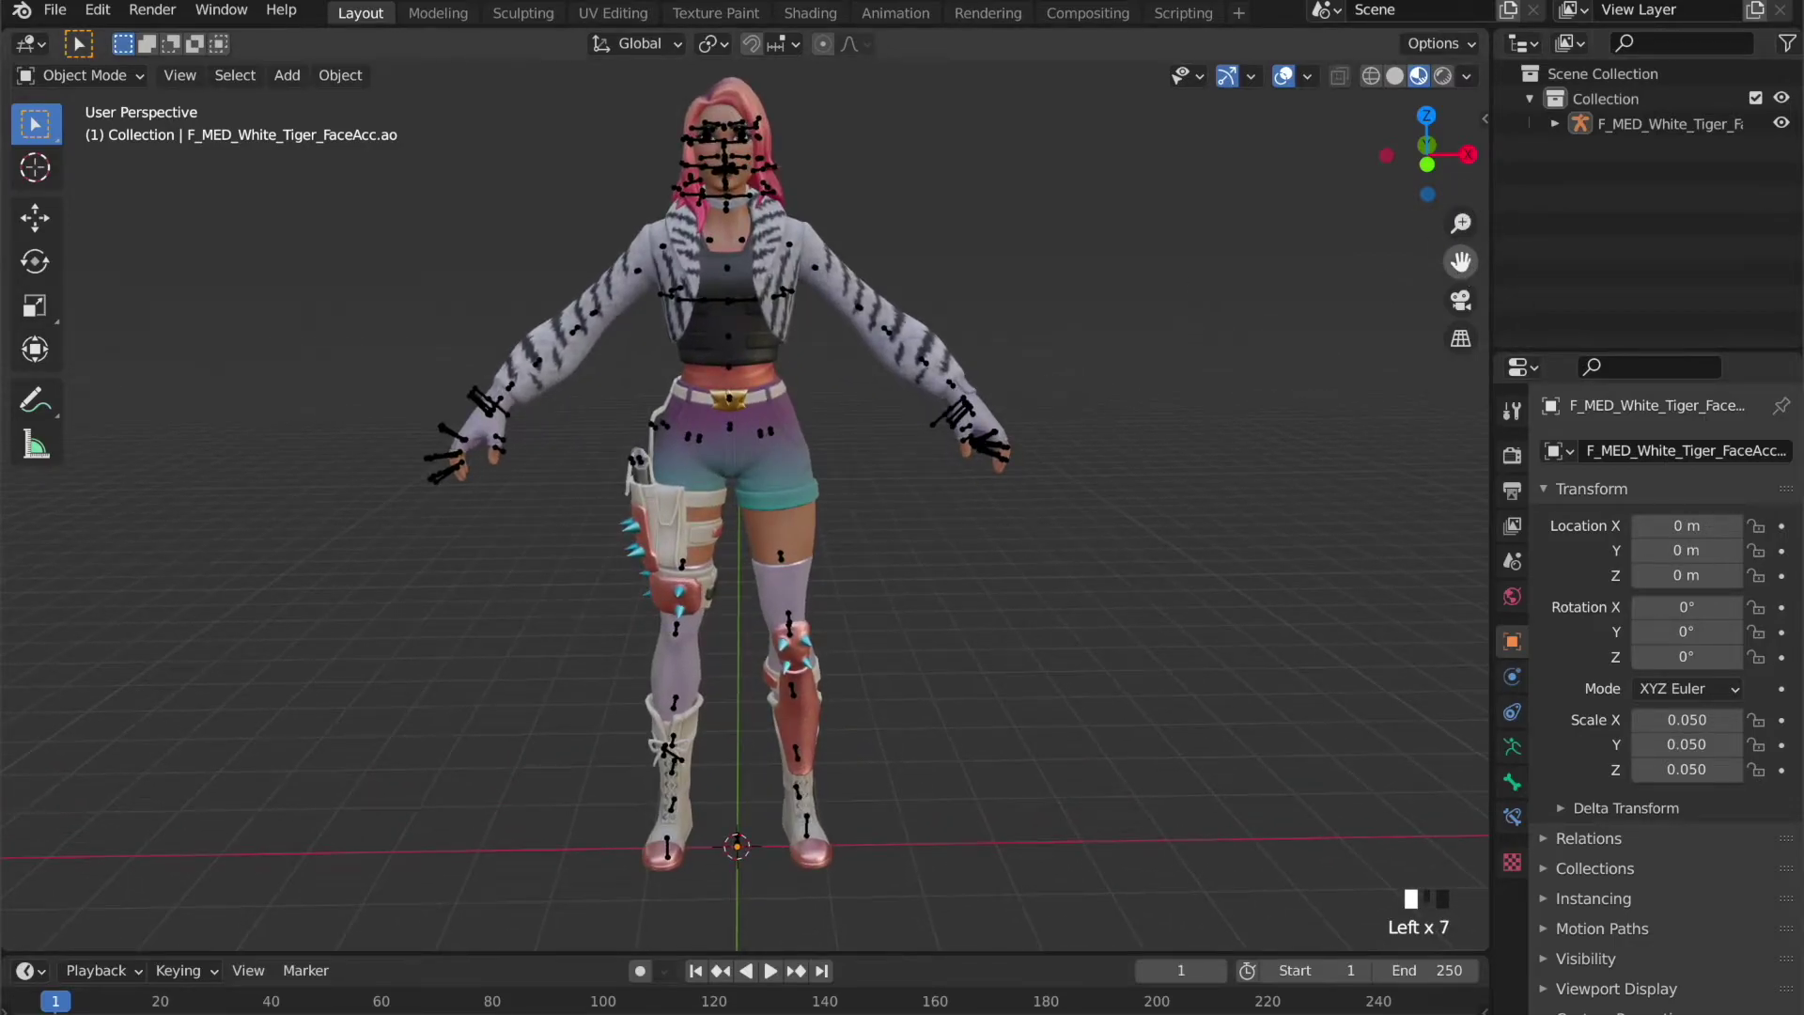
{"action": "left_click", "coordinate": [1781, 125]}
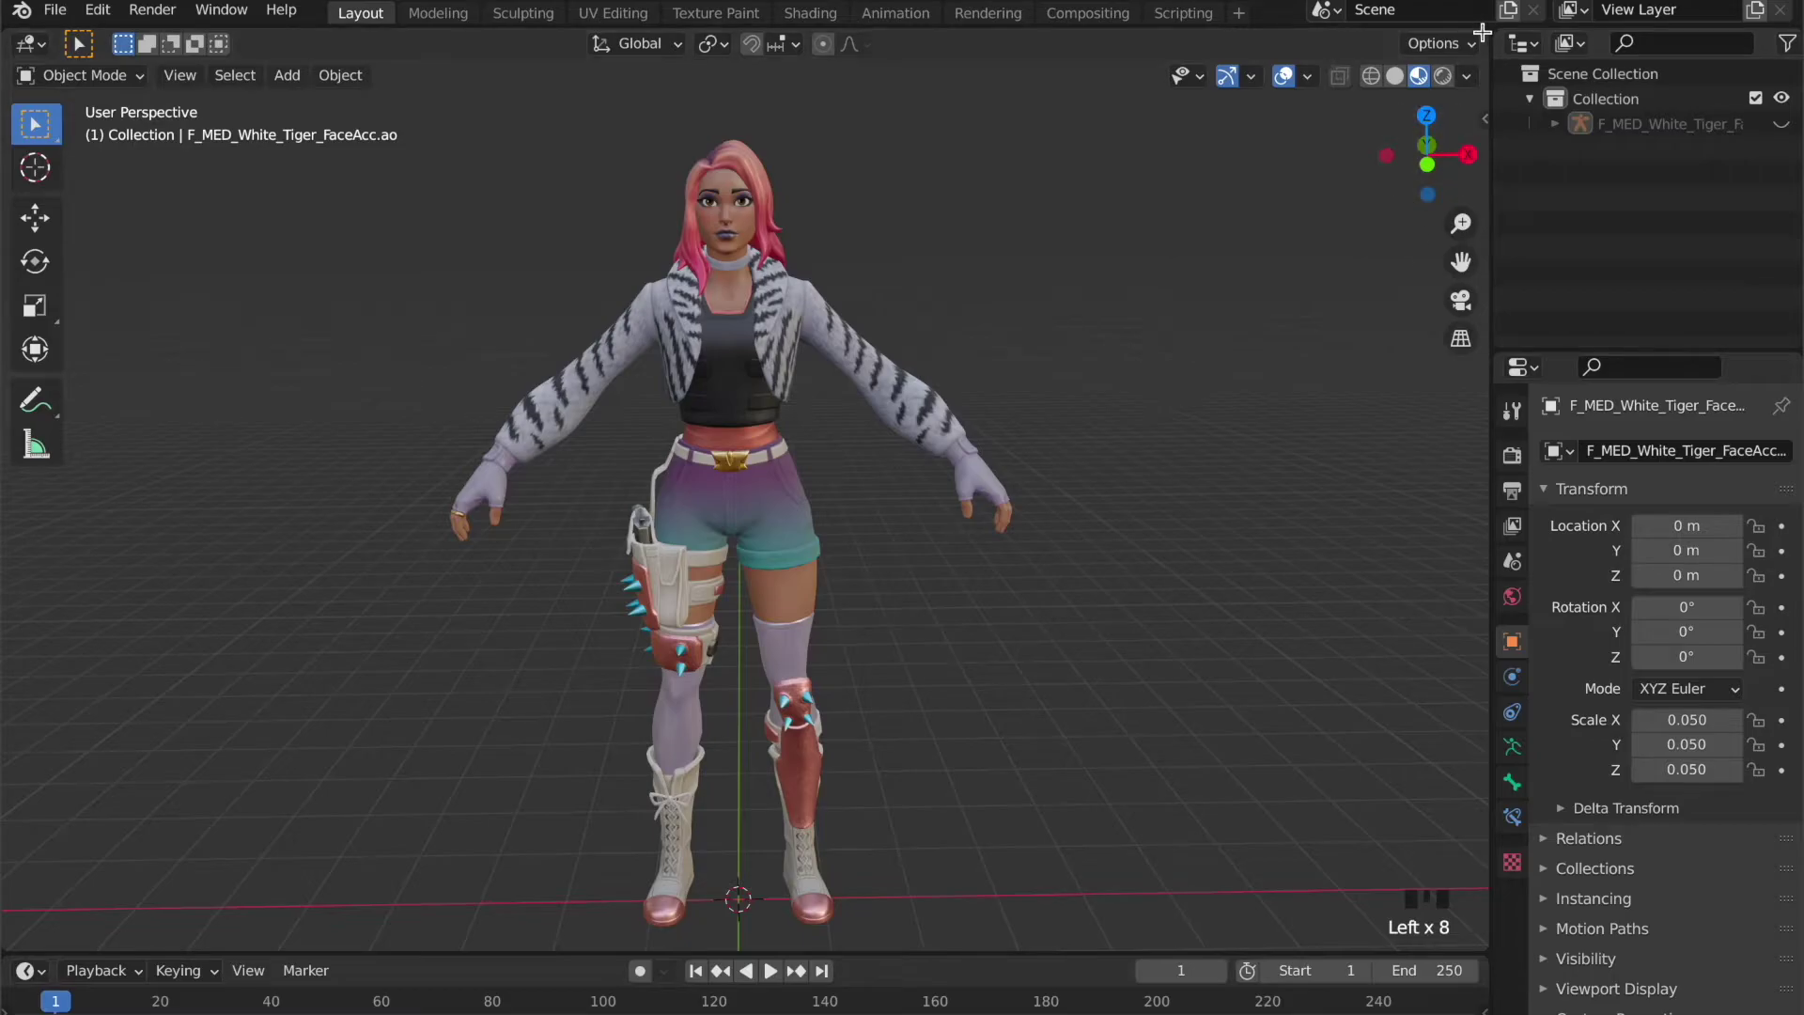
- Make the right area a Shader Editor with the FaceAcc nodes, then split the left view
{"action": "left_click_drag", "start_coordinate": [1487, 39], "coordinate": [751, 175]}
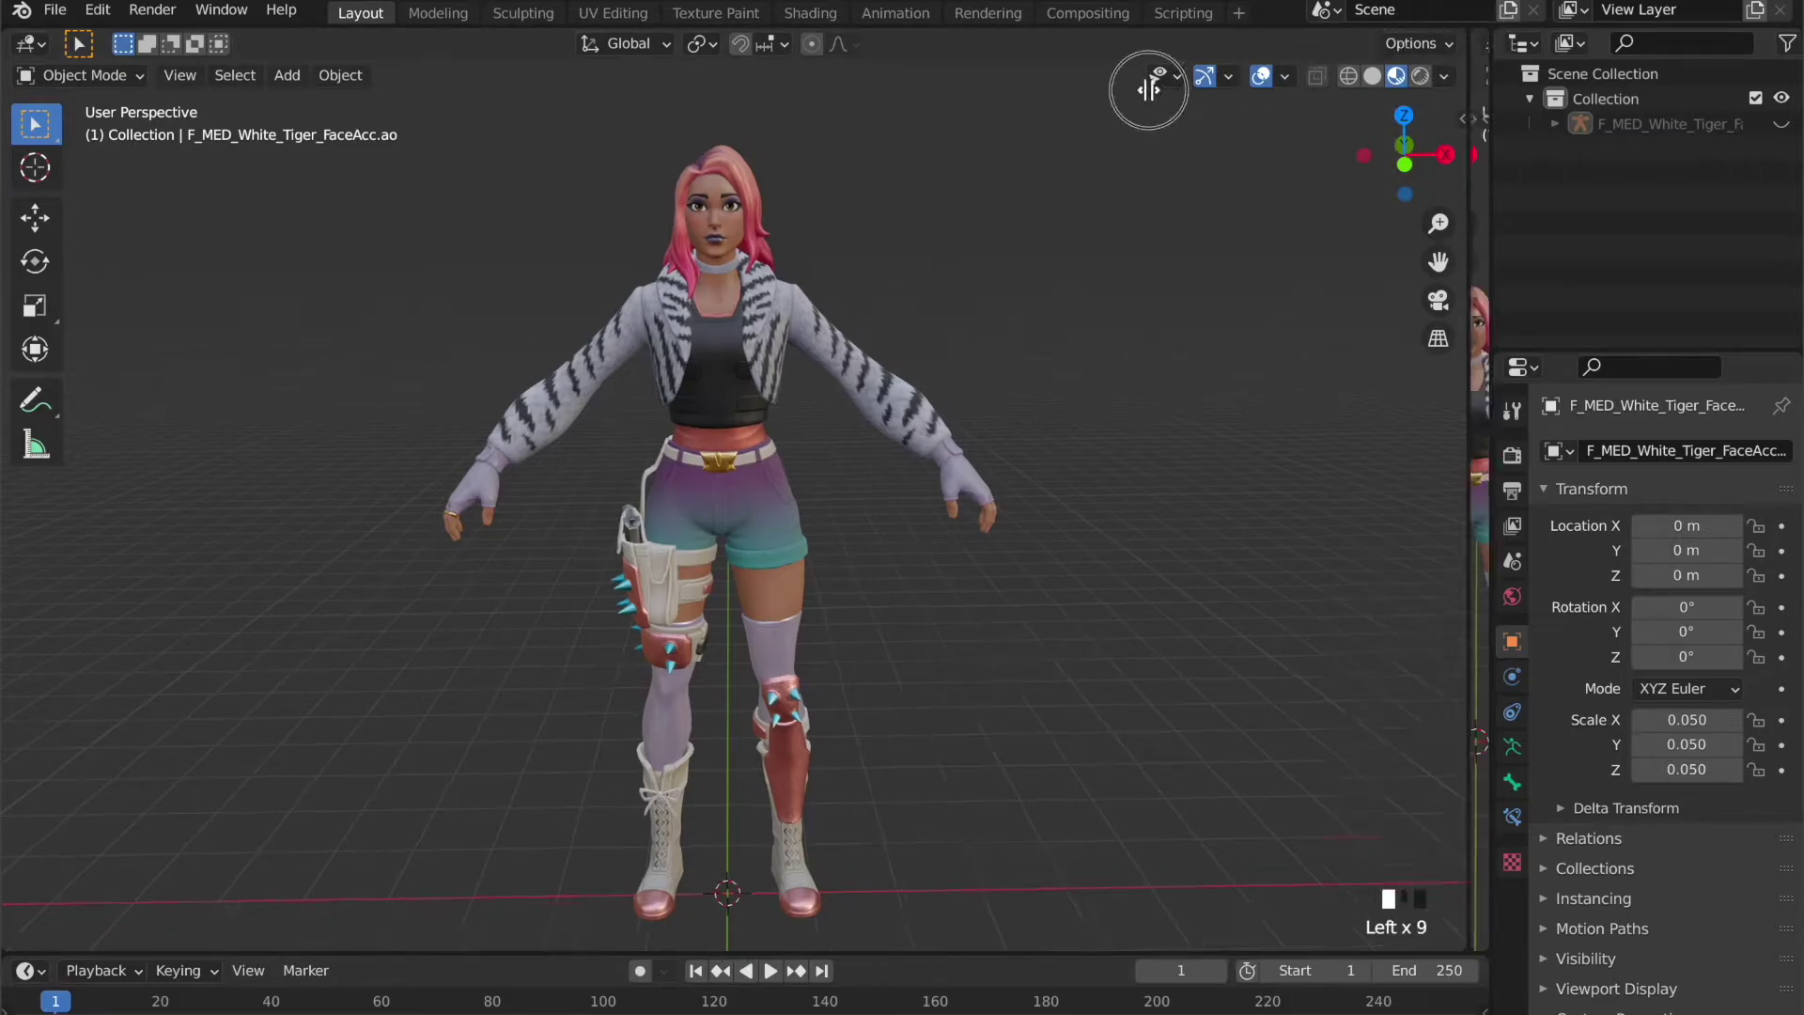
{"action": "left_click_drag", "start_coordinate": [921, 176], "coordinate": [785, 164]}
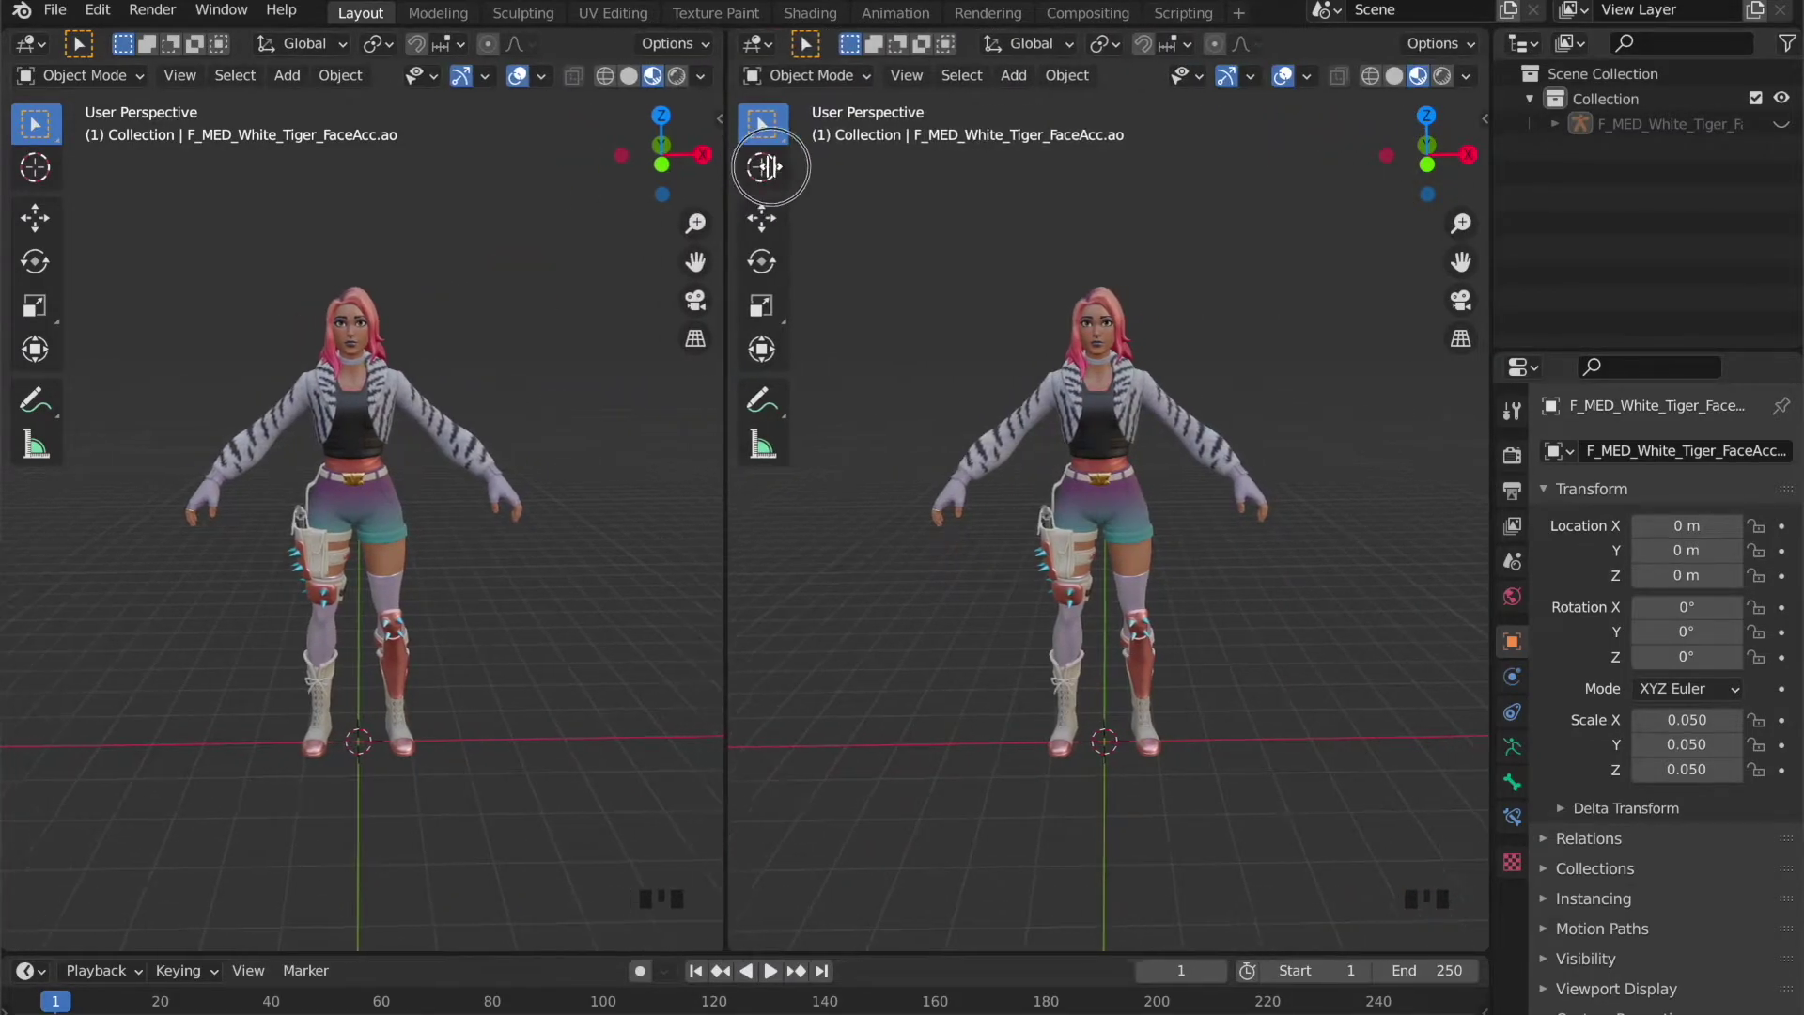
{"action": "left_click", "coordinate": [818, 43]}
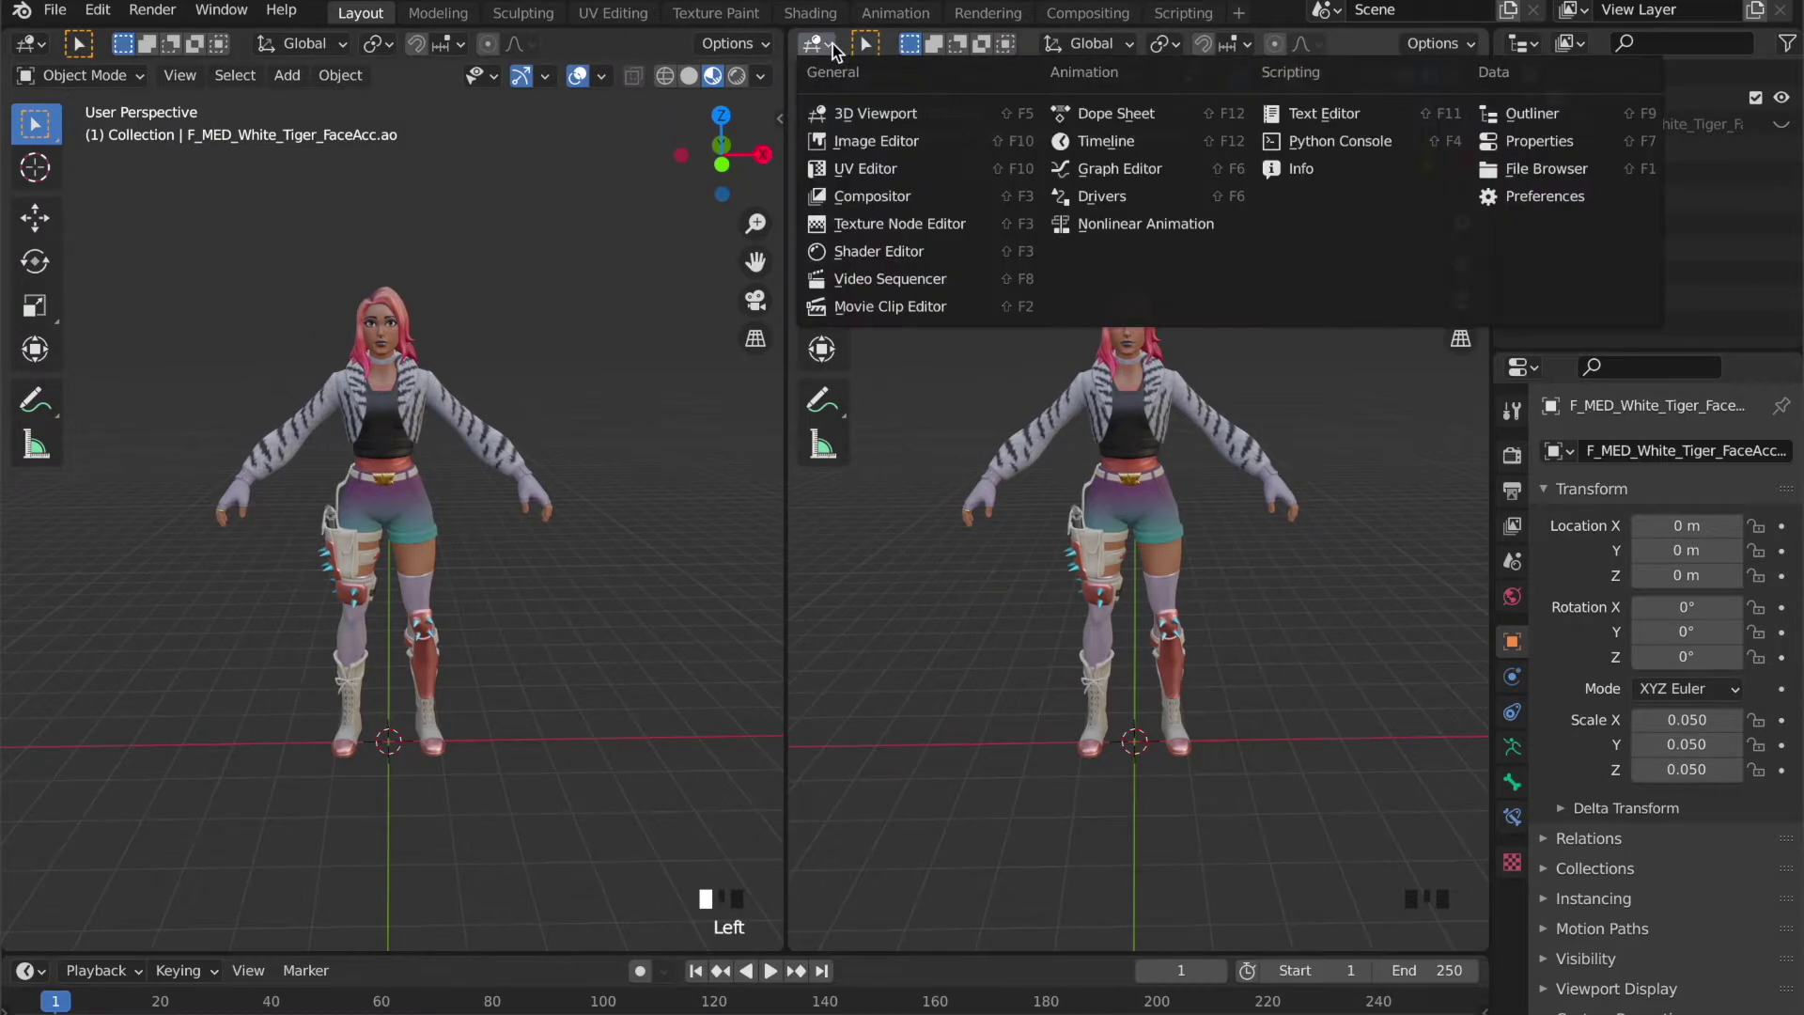
{"action": "left_click", "coordinate": [925, 249]}
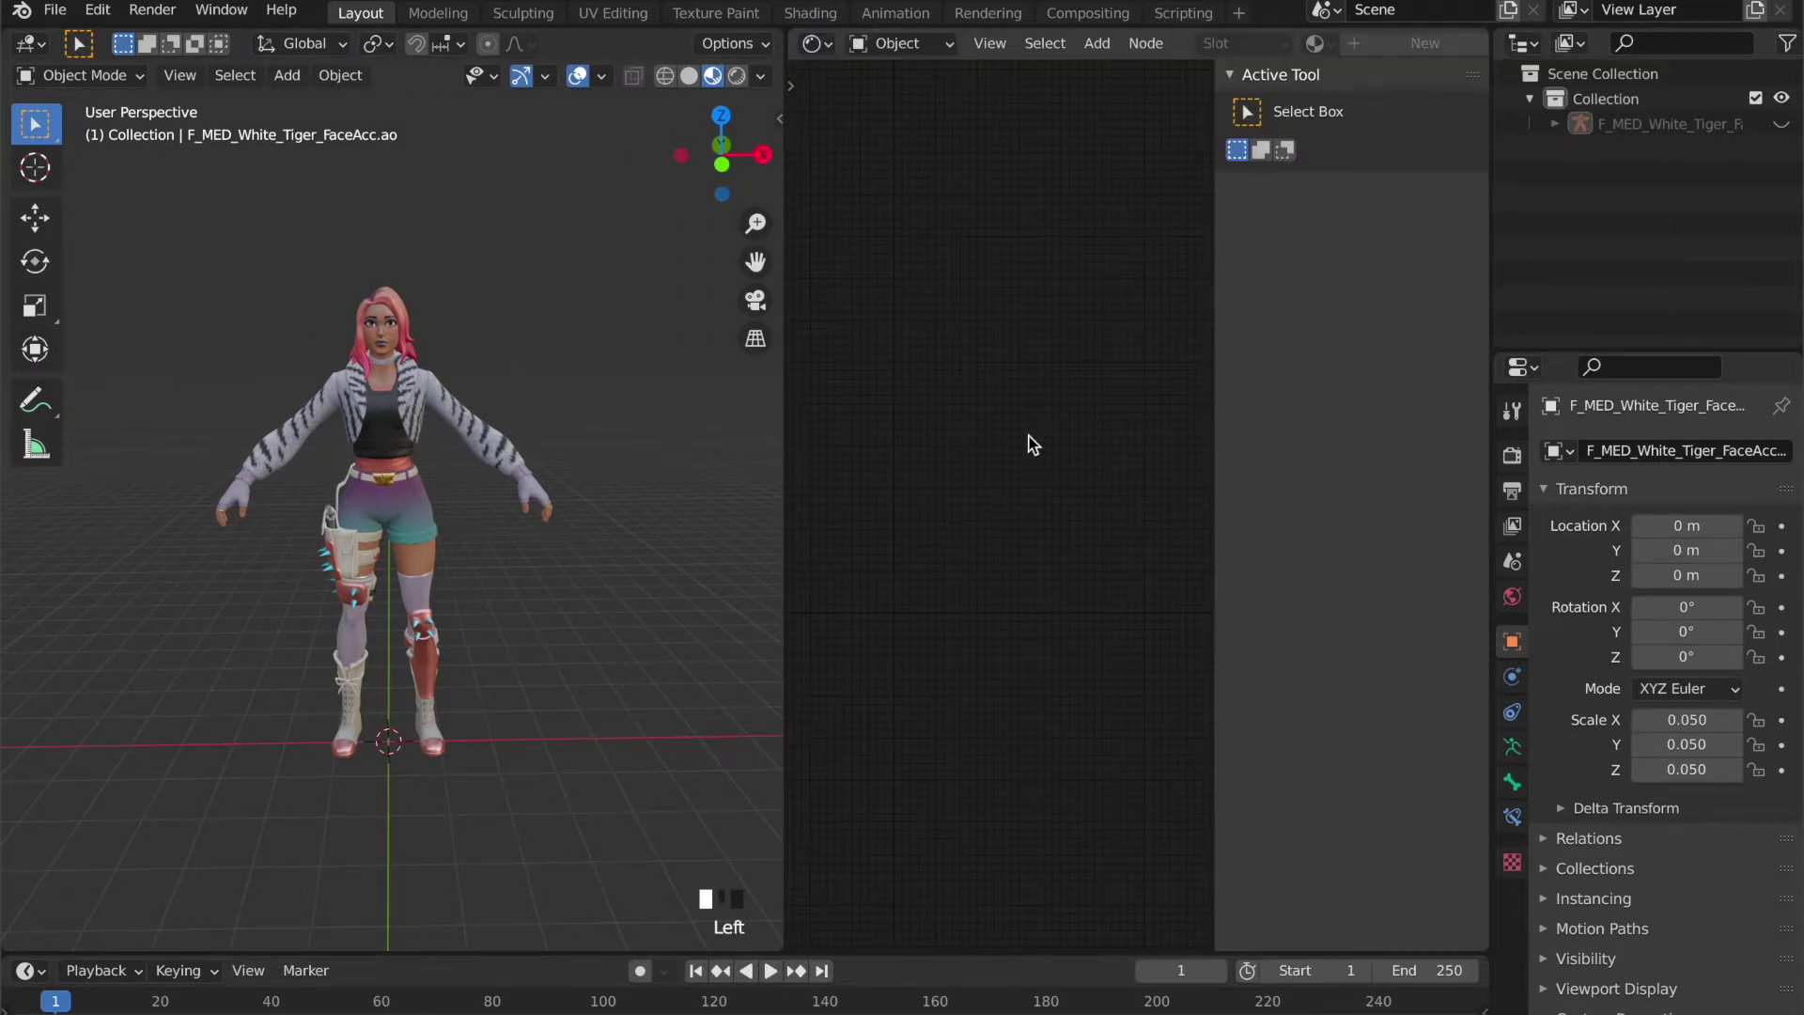
{"action": "left_click", "coordinate": [430, 395]}
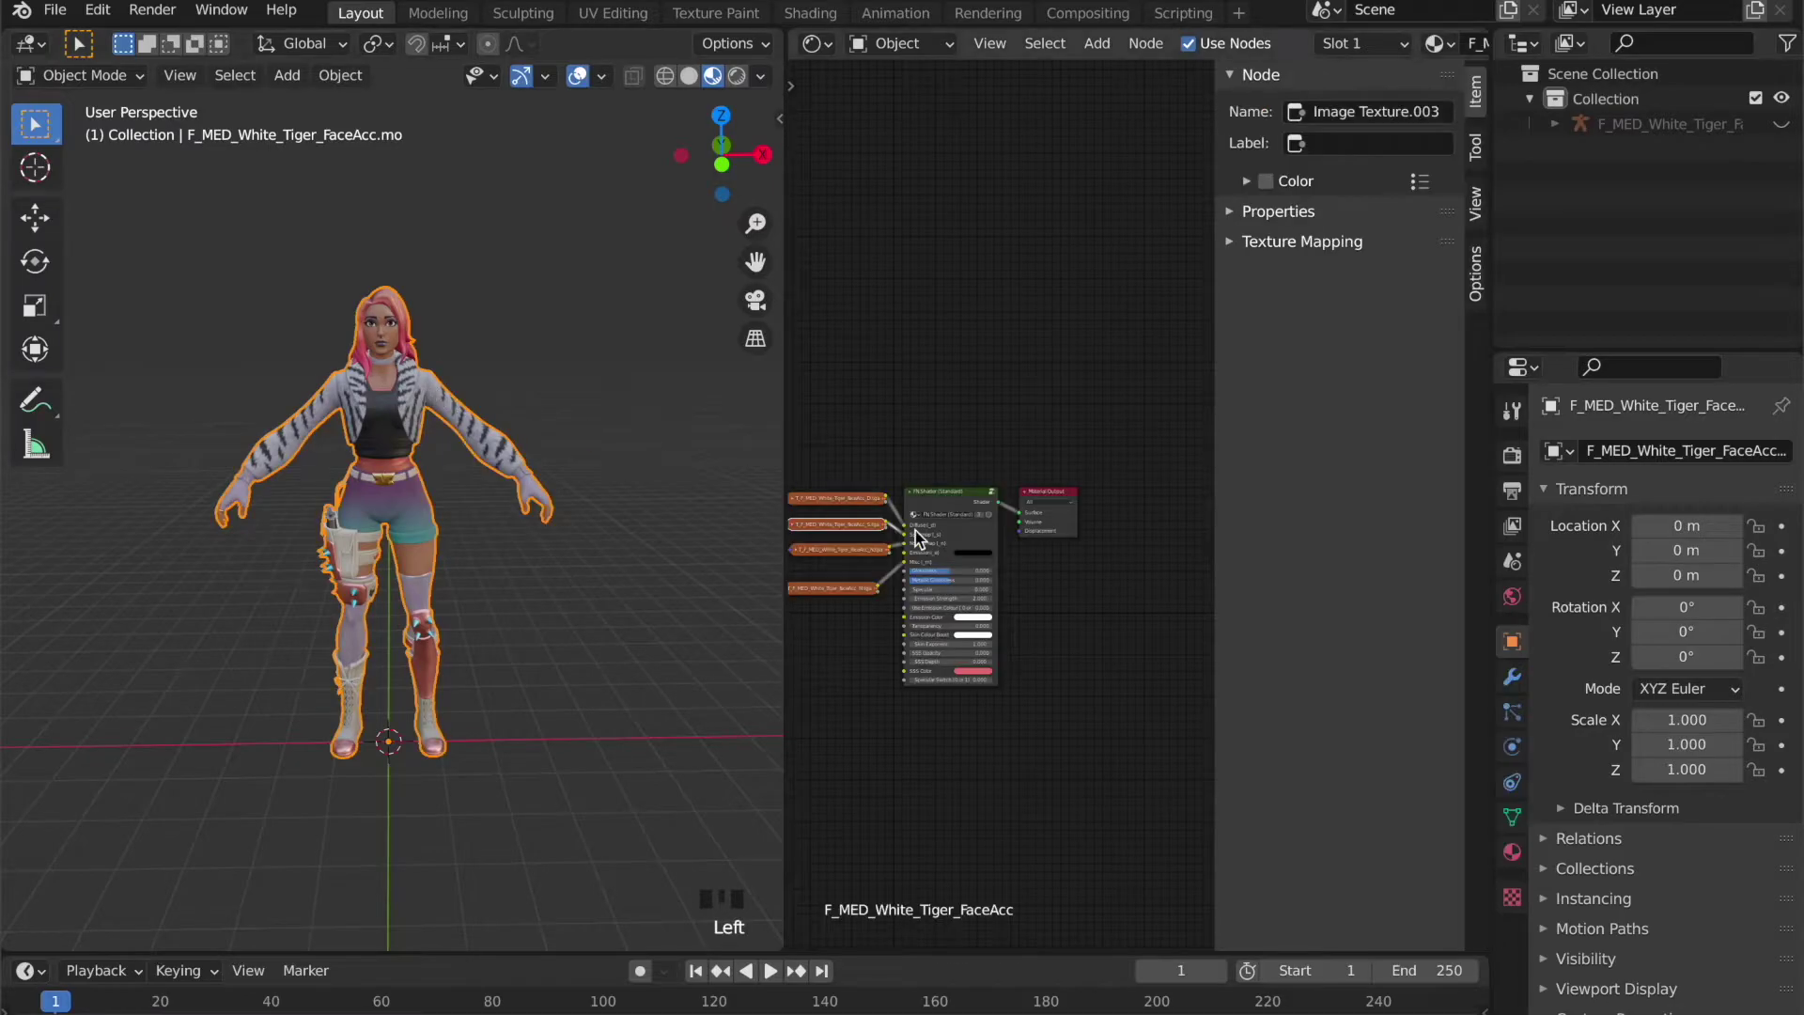
{"action": "scroll", "coordinate": [967, 398], "scroll_direction": "up", "scroll_amount": 1}
{"action": "scroll", "coordinate": [968, 399], "scroll_direction": "up", "scroll_amount": 2}
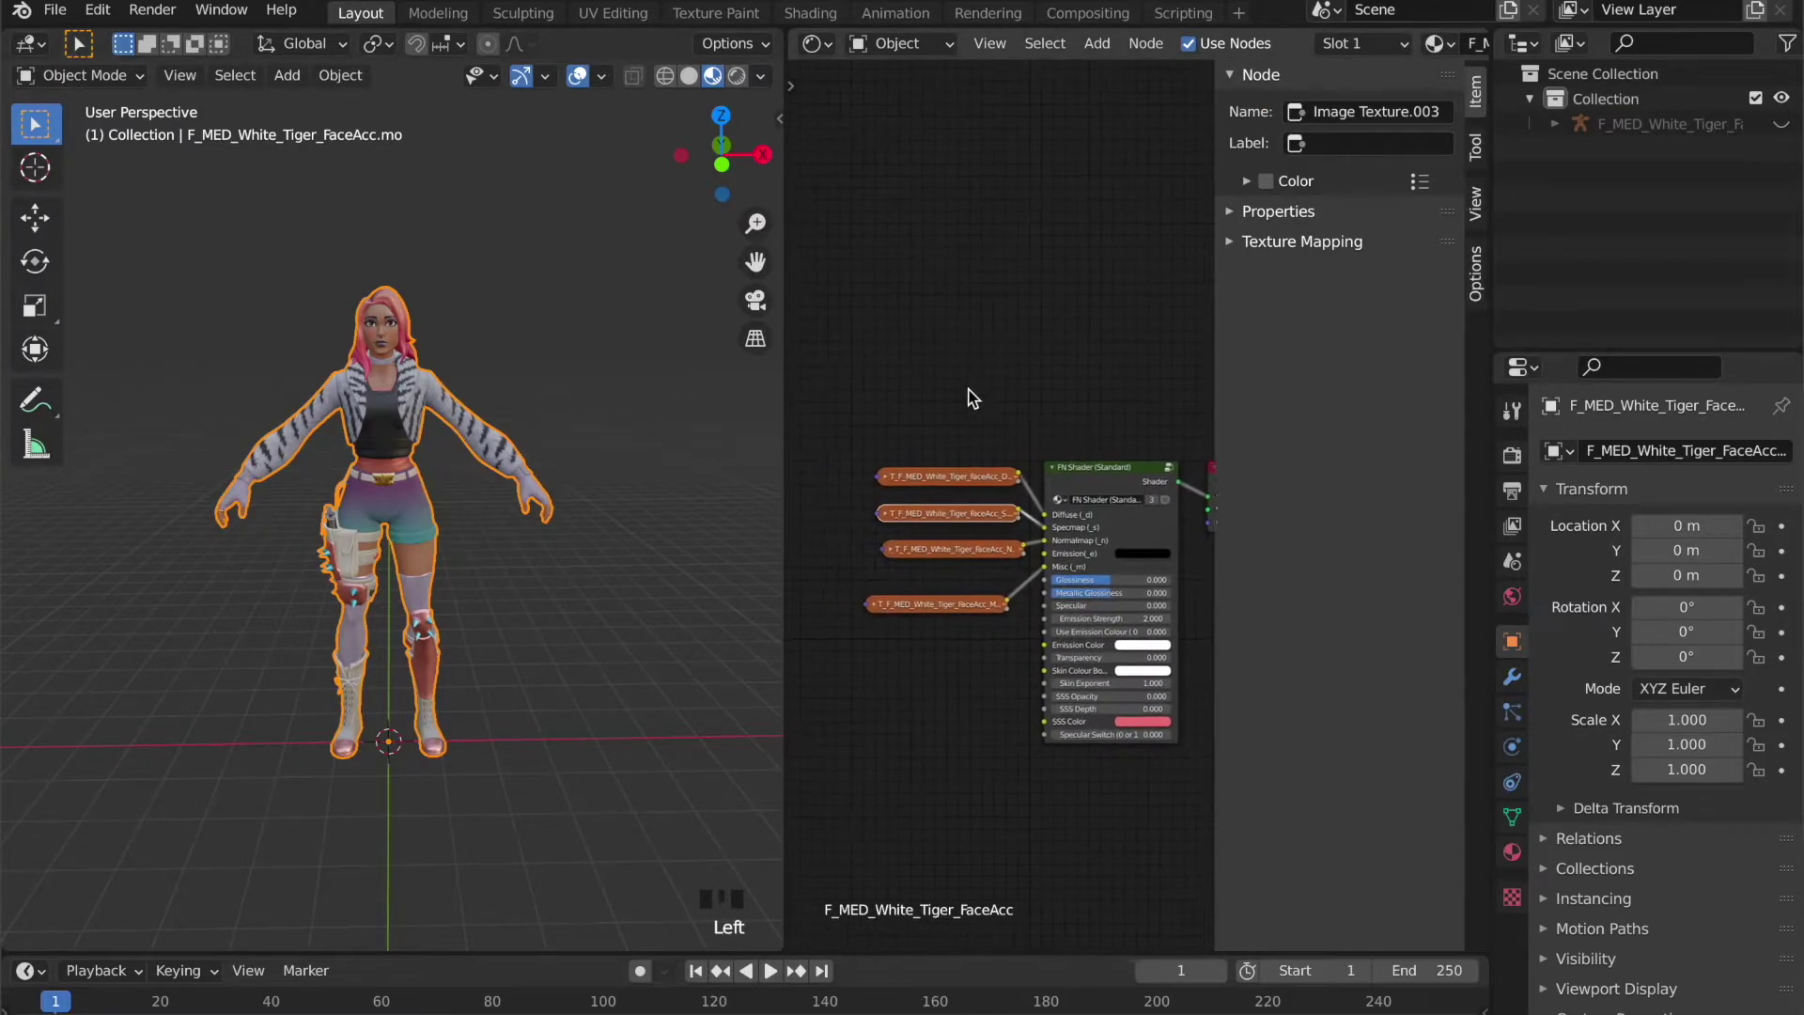
{"action": "scroll", "coordinate": [968, 400], "scroll_direction": "up", "scroll_amount": 1}
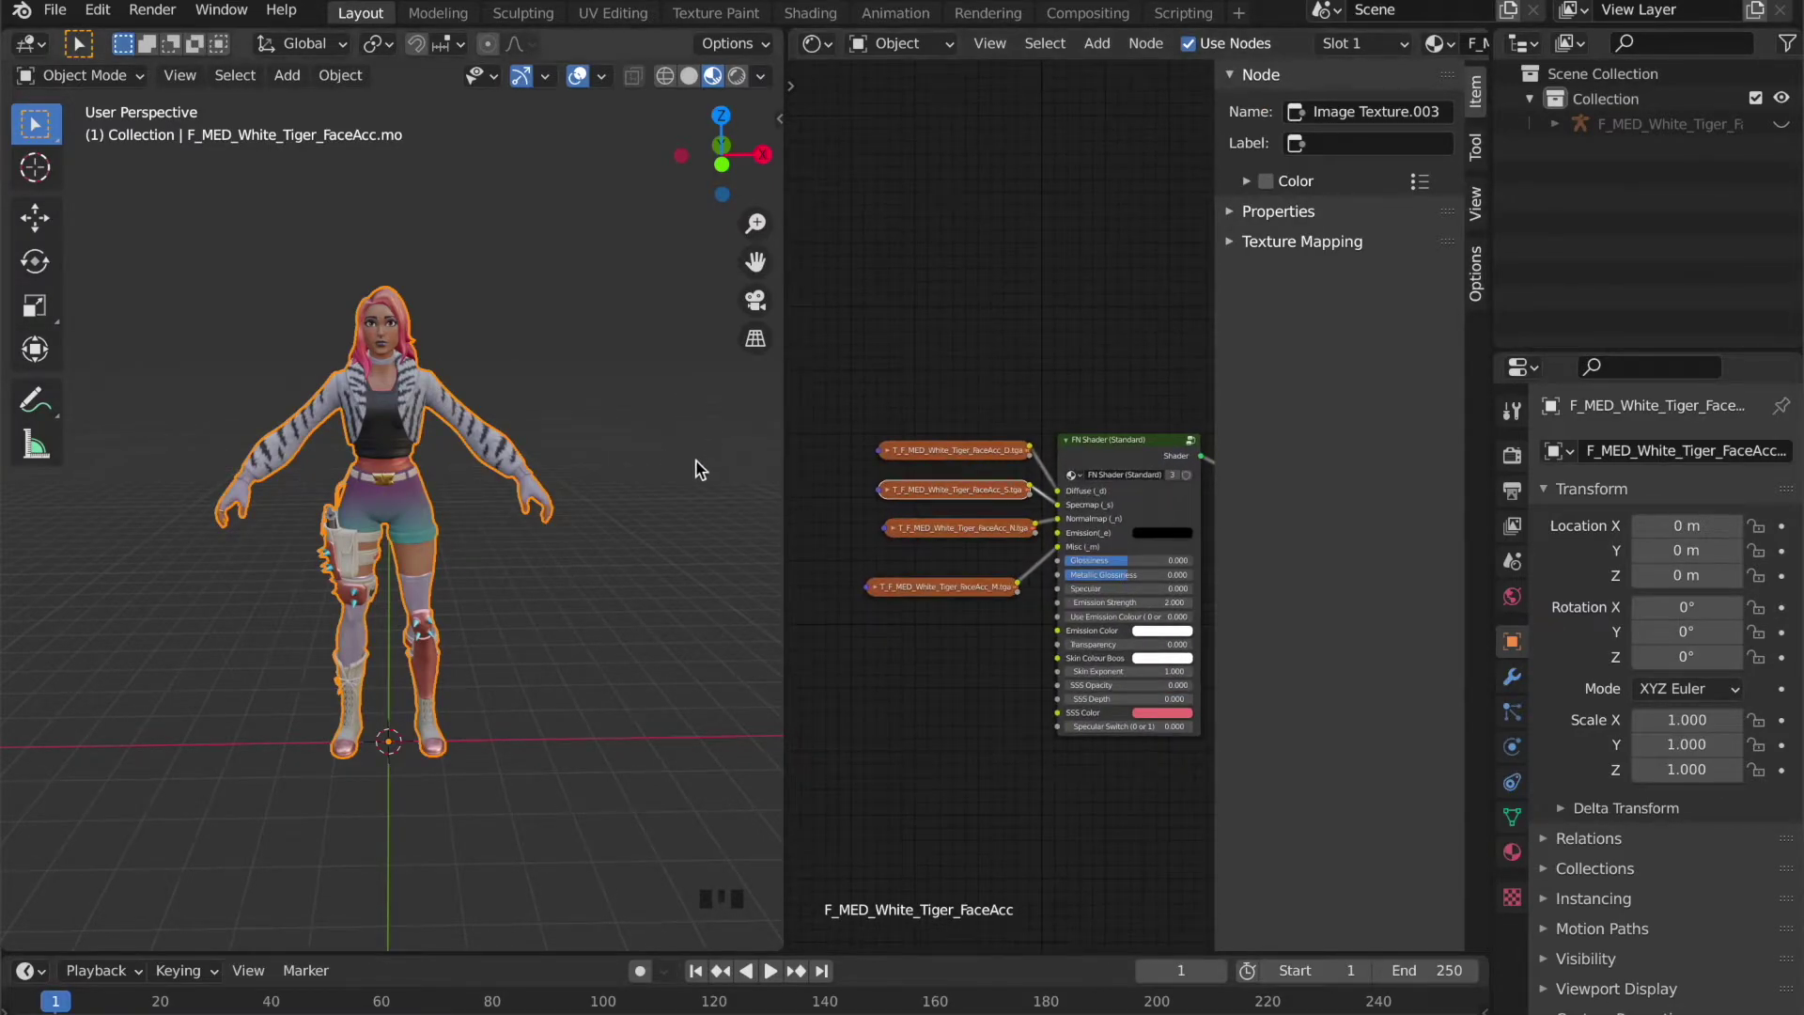
{"action": "left_click", "coordinate": [710, 486]}
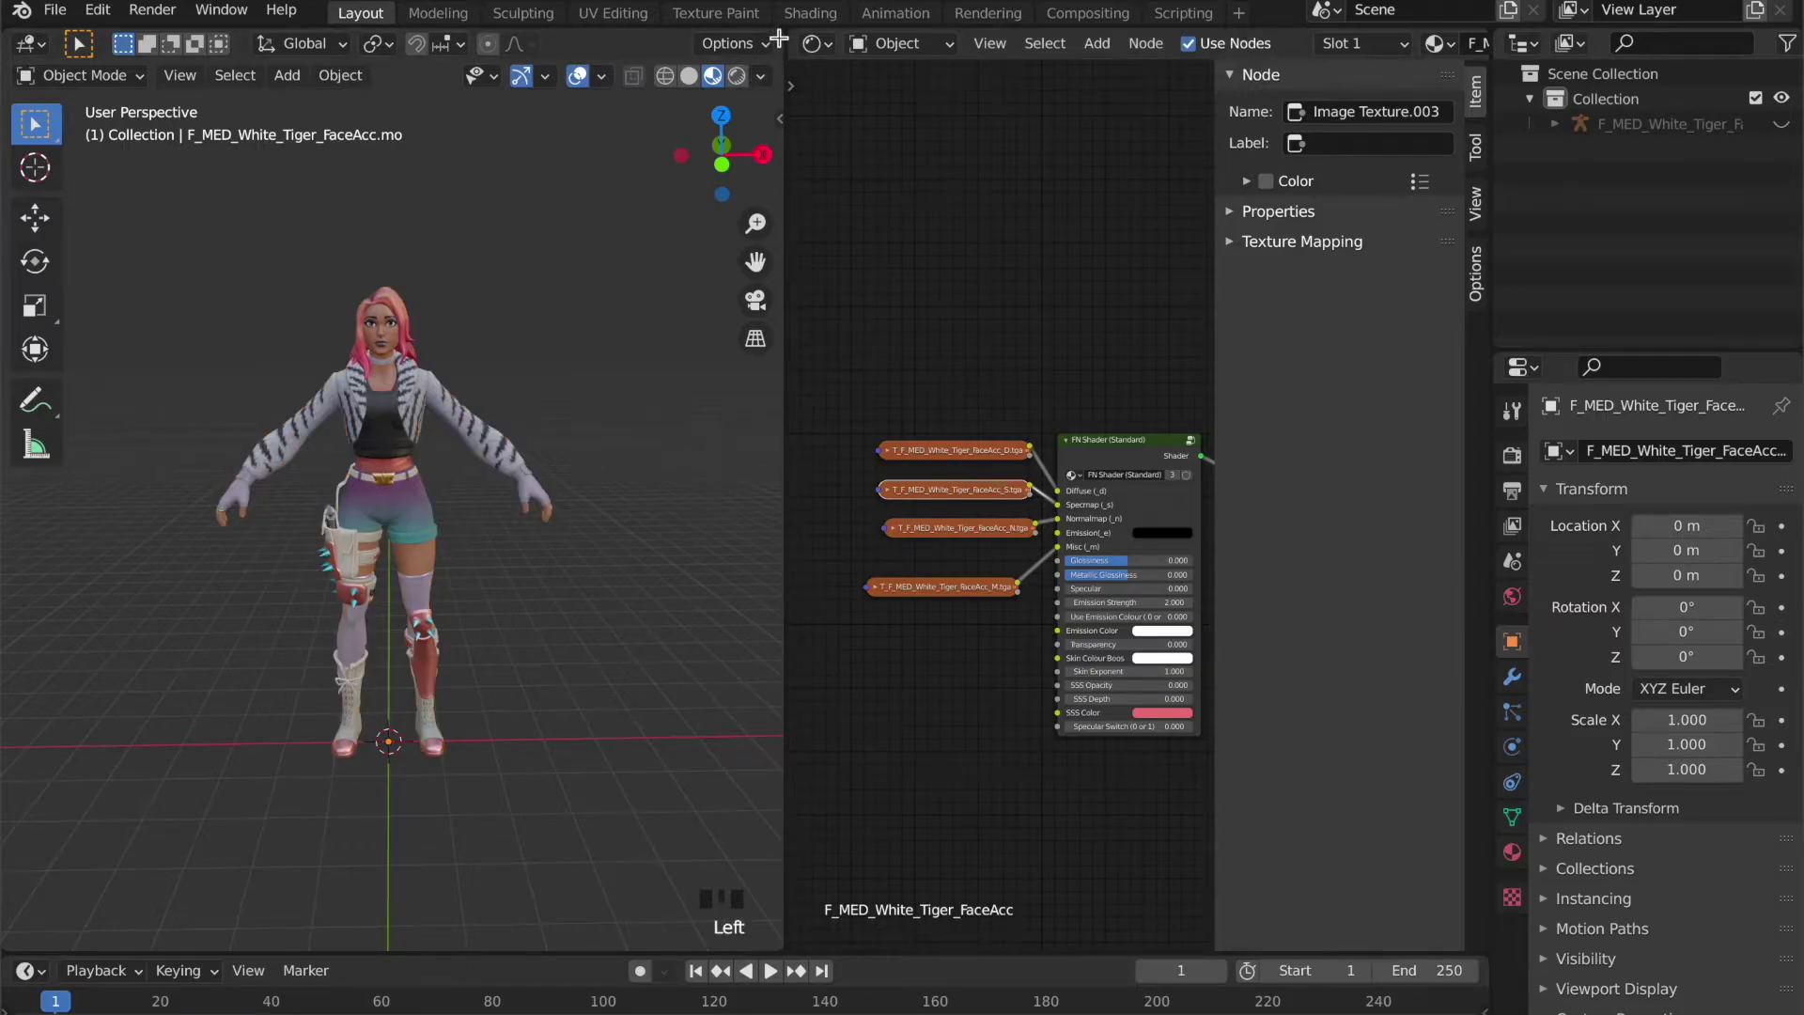
{"action": "mouse_move", "coordinate": [780, 34]}
{"action": "left_mouse_down"}
{"action": "mouse_move", "coordinate": [360, 158]}
{"action": "mouse_move", "coordinate": [391, 159]}
{"action": "left_mouse_up"}
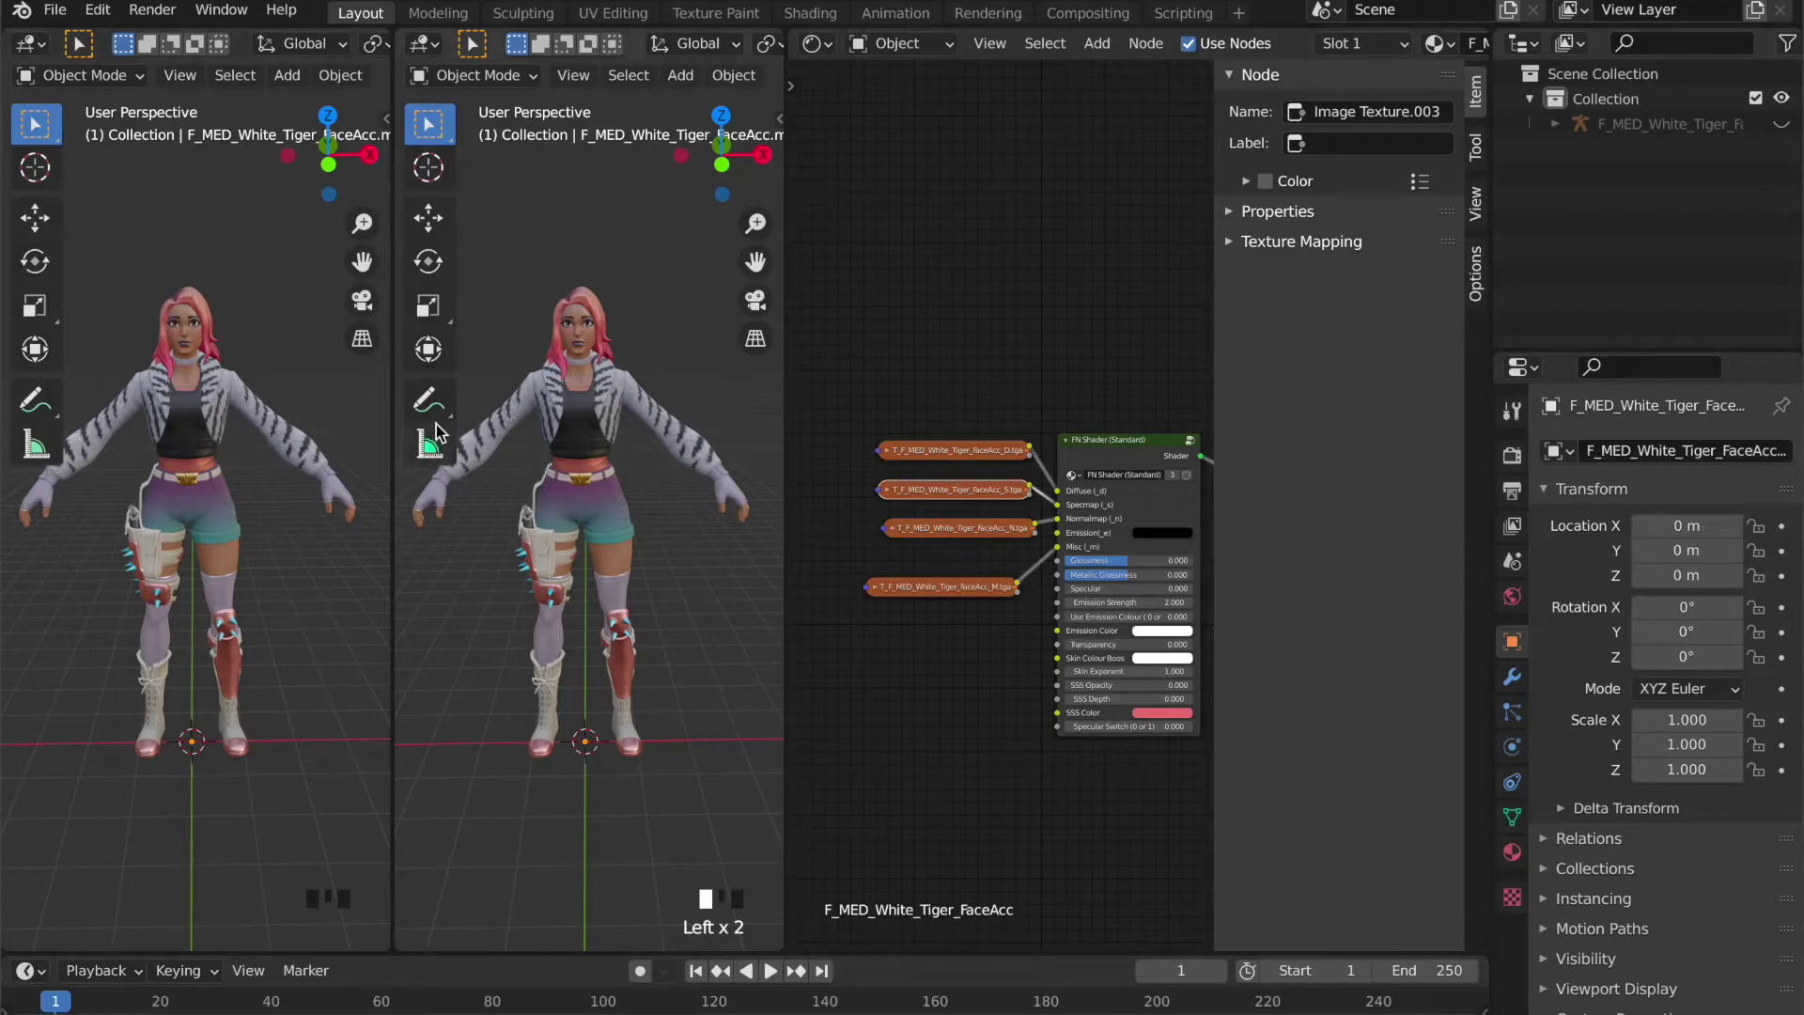
- Change the second view to an Image Editor, then select and deselect the character
{"action": "left_click", "coordinate": [425, 47]}
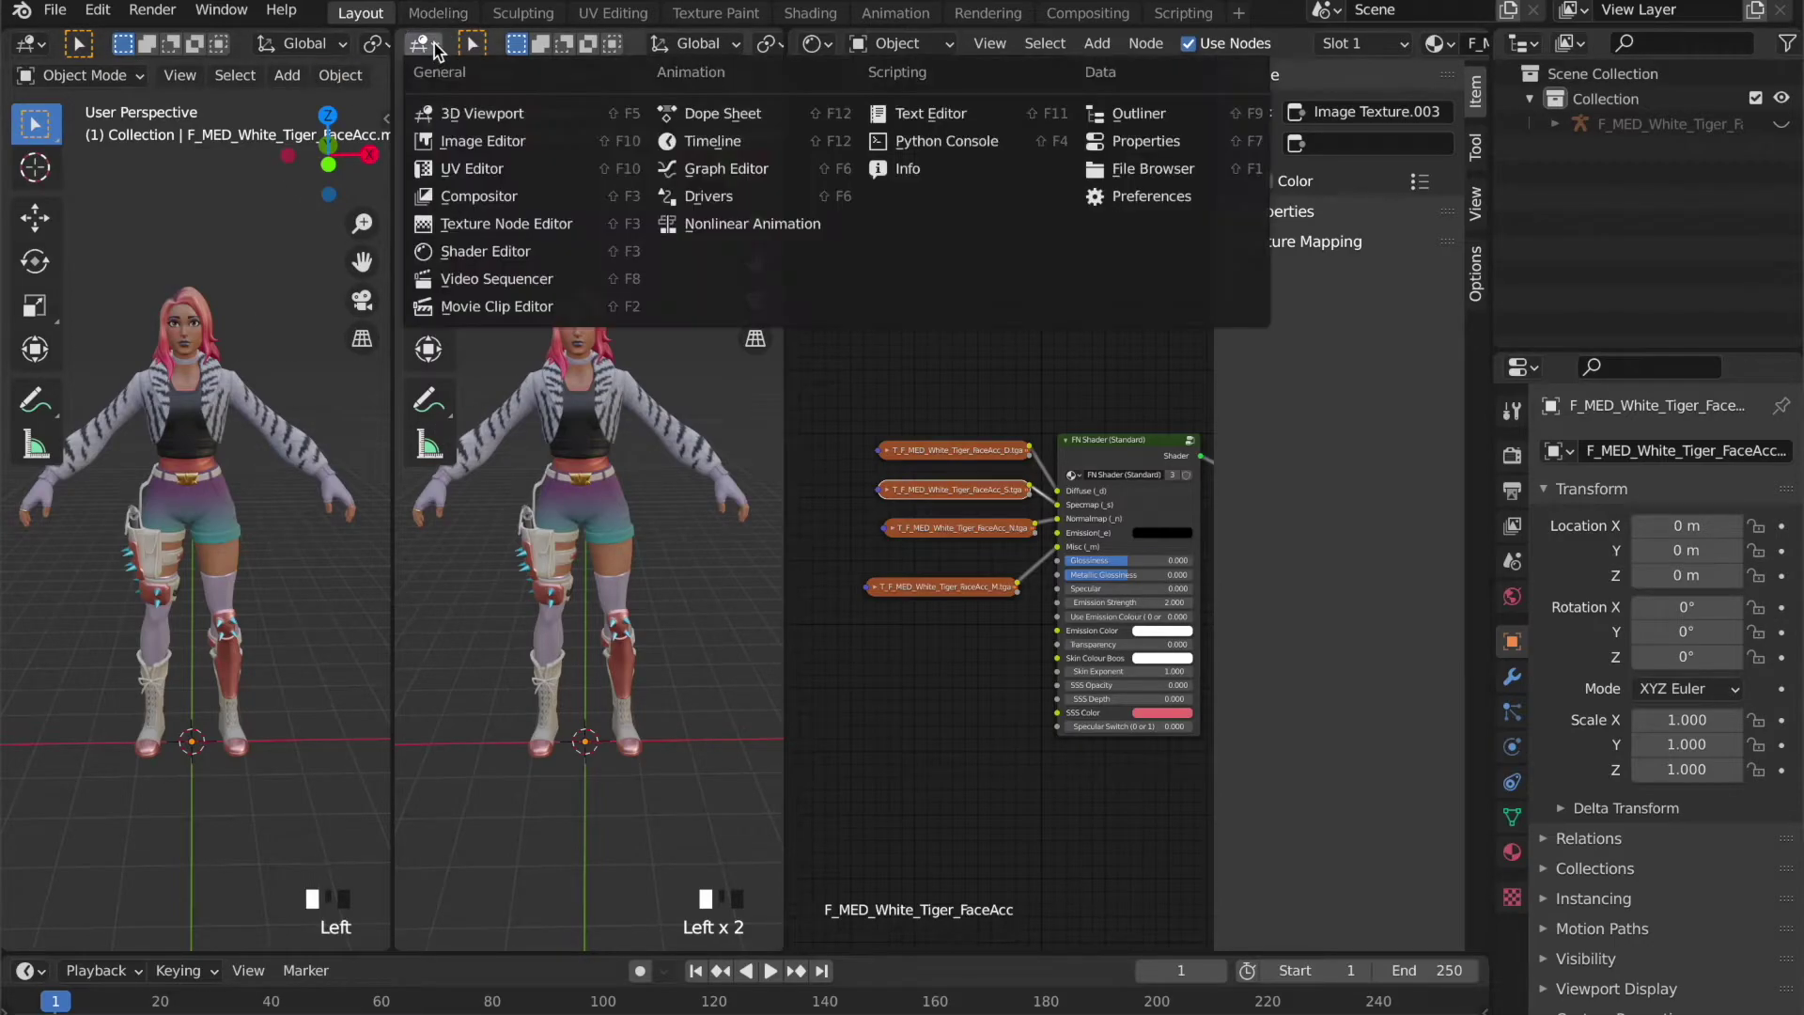
{"action": "left_click", "coordinate": [472, 142]}
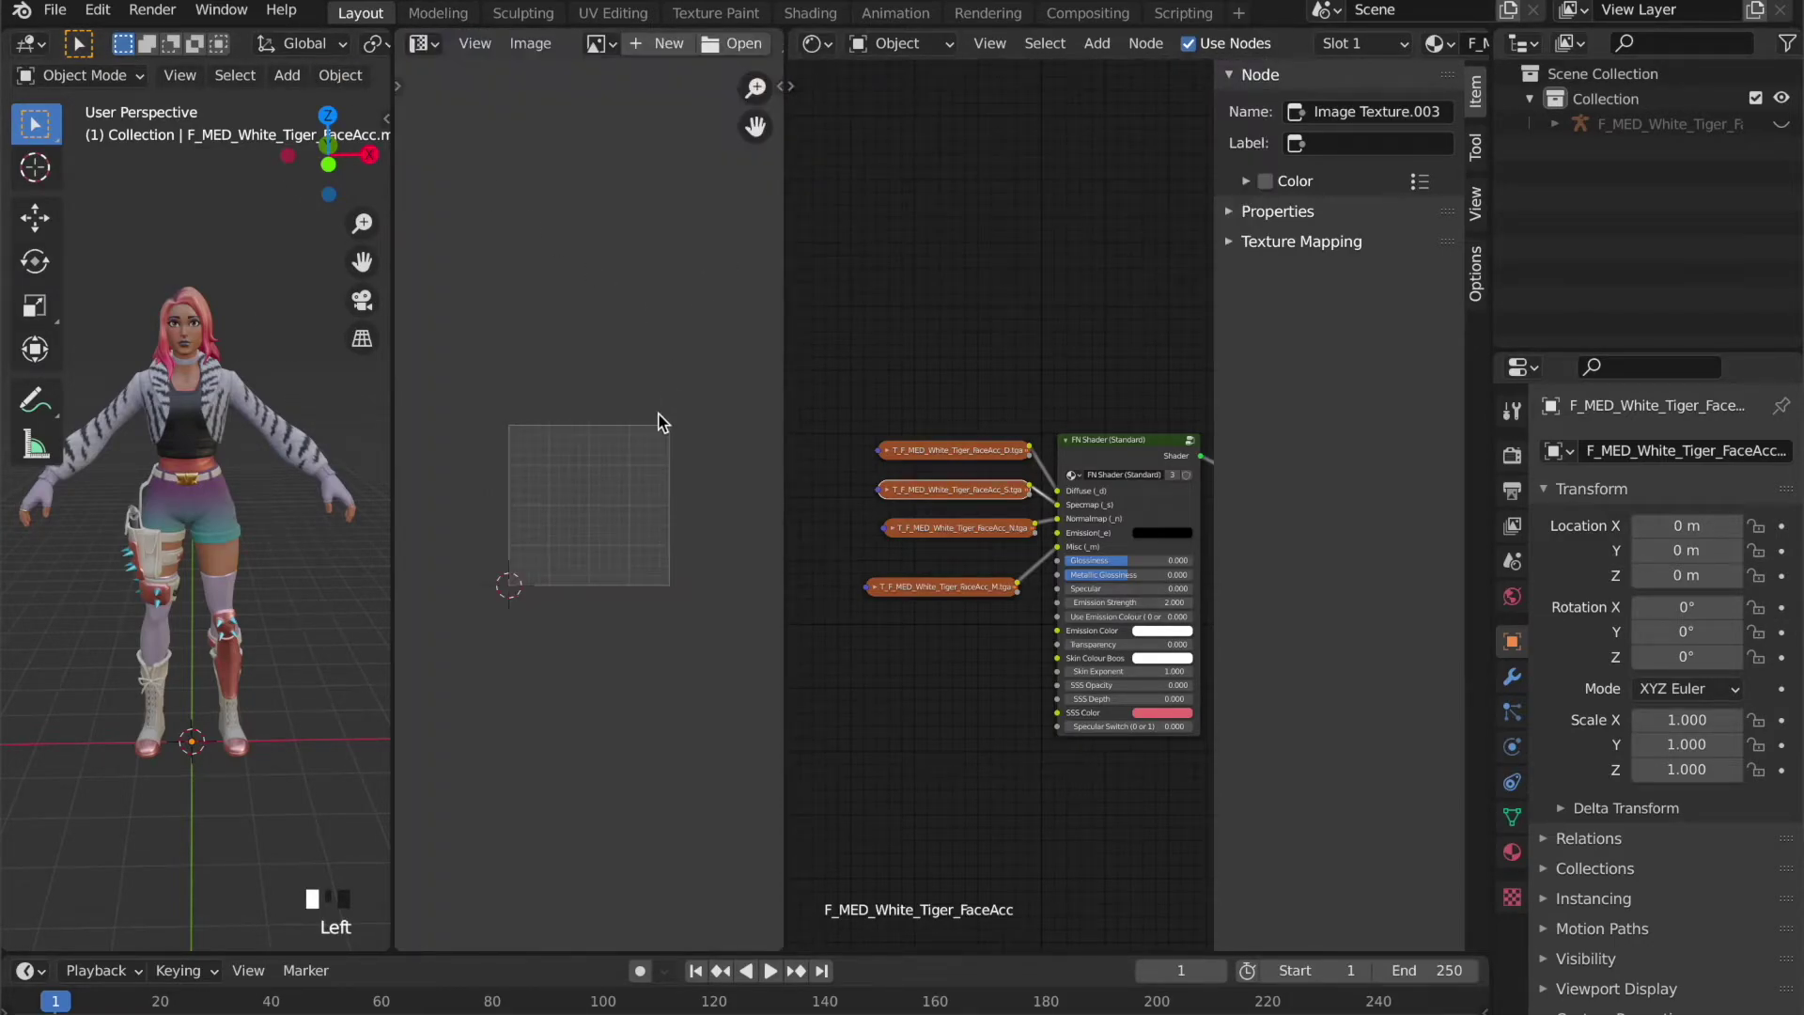
{"action": "scroll", "coordinate": [659, 420], "scroll_direction": "up", "scroll_amount": 1}
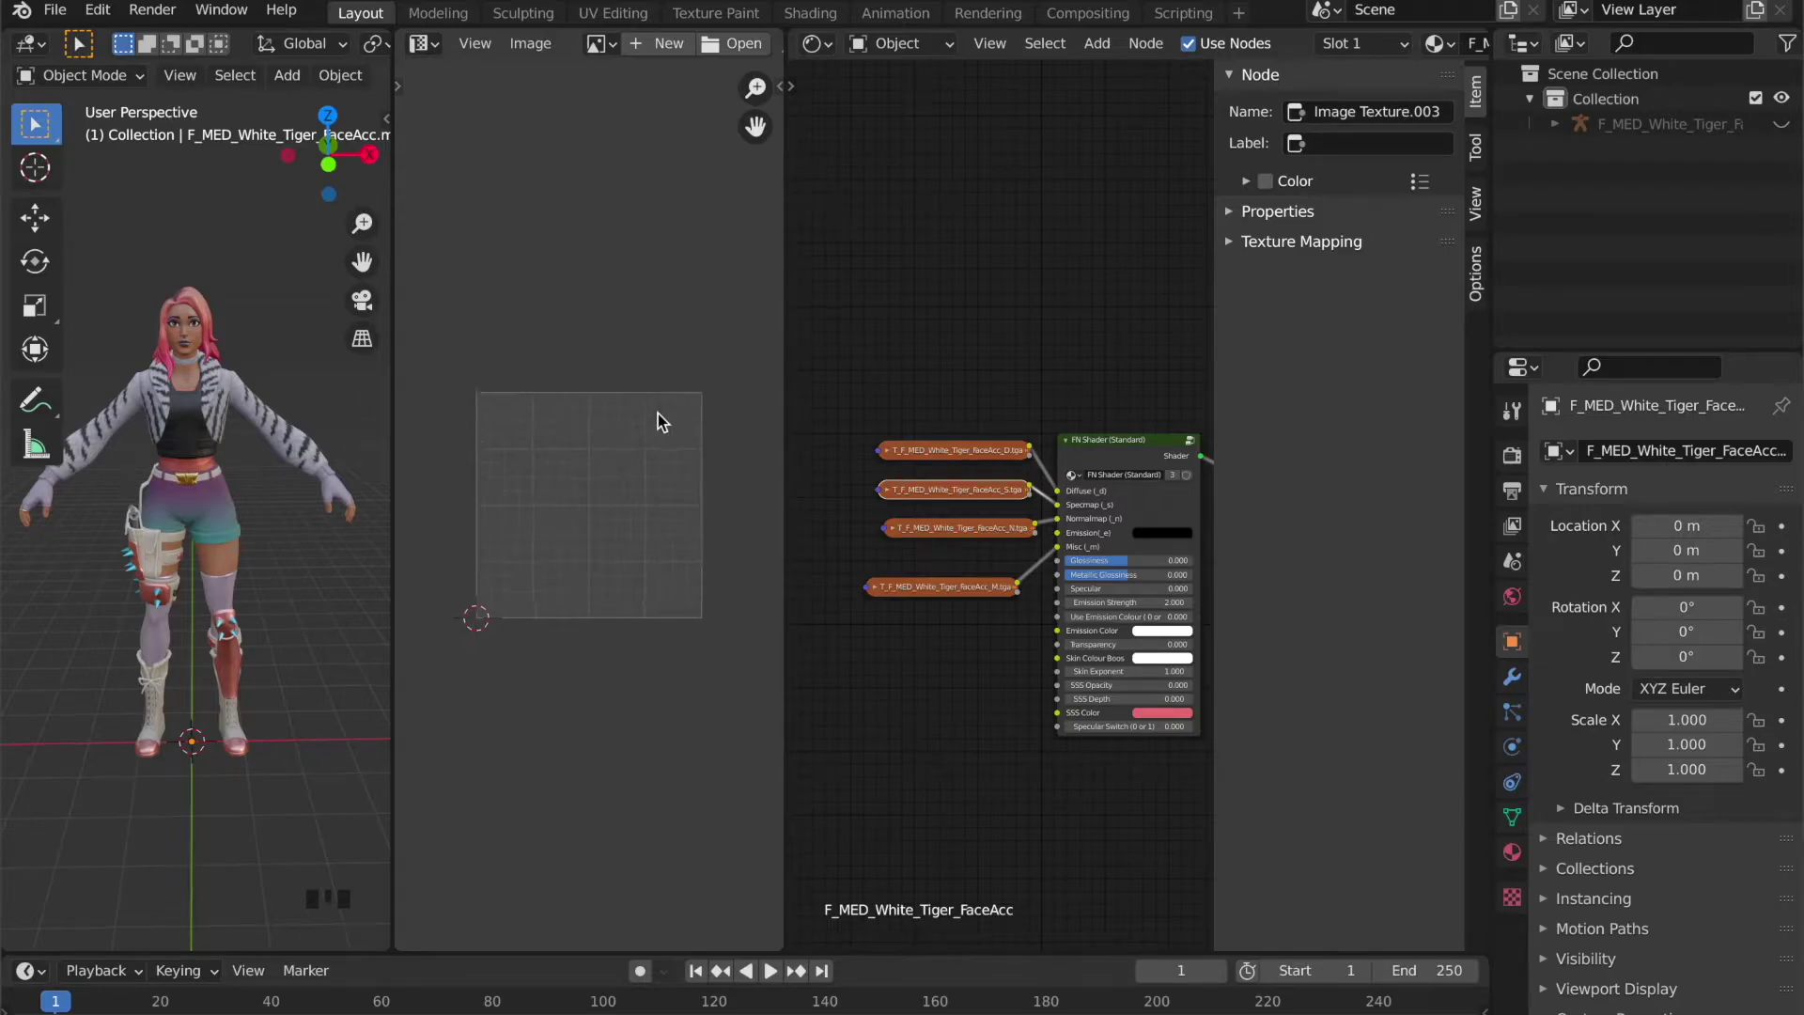
{"action": "scroll", "coordinate": [659, 421], "scroll_direction": "up", "scroll_amount": 1}
{"action": "scroll", "coordinate": [659, 420], "scroll_direction": "up", "scroll_amount": 1}
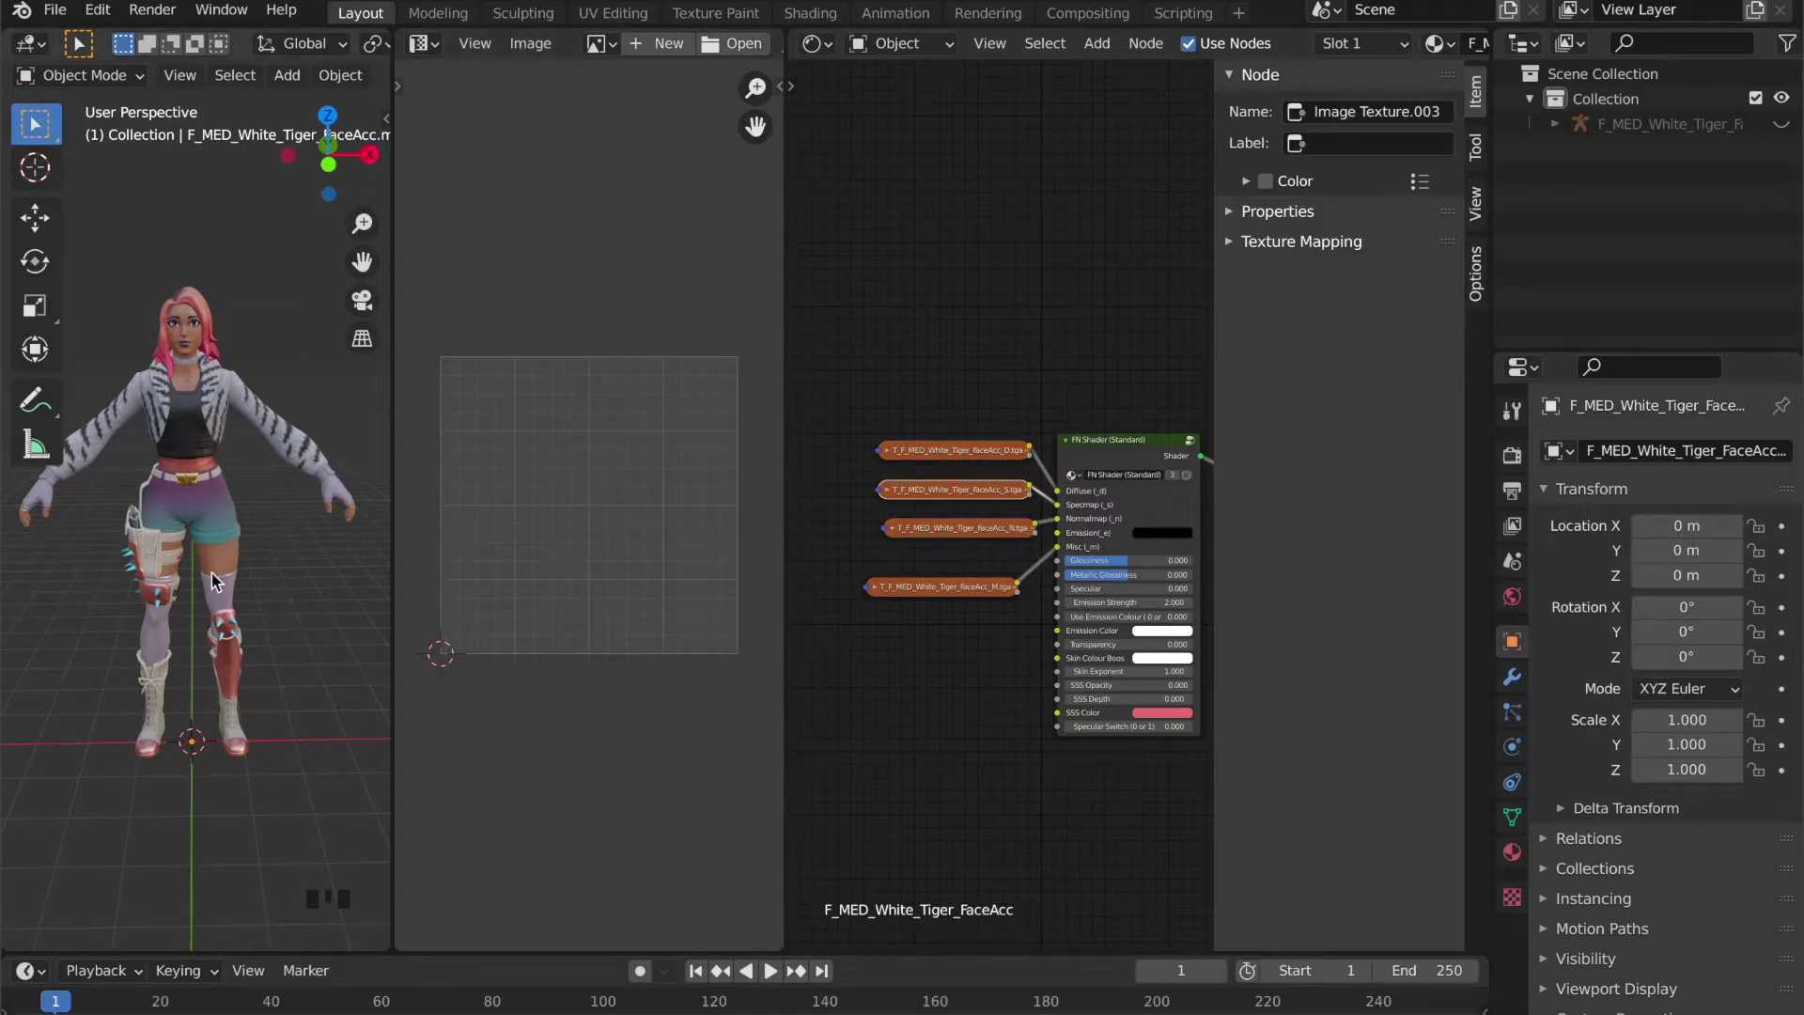
{"action": "left_click", "coordinate": [320, 911]}
{"action": "left_click", "coordinate": [314, 906]}
{"action": "left_click", "coordinate": [314, 905]}
{"action": "left_click", "coordinate": [315, 905]}
{"action": "left_click", "coordinate": [315, 905]}
{"action": "left_click", "coordinate": [315, 906]}
{"action": "left_click", "coordinate": [314, 905]}
{"action": "left_click", "coordinate": [229, 392]}
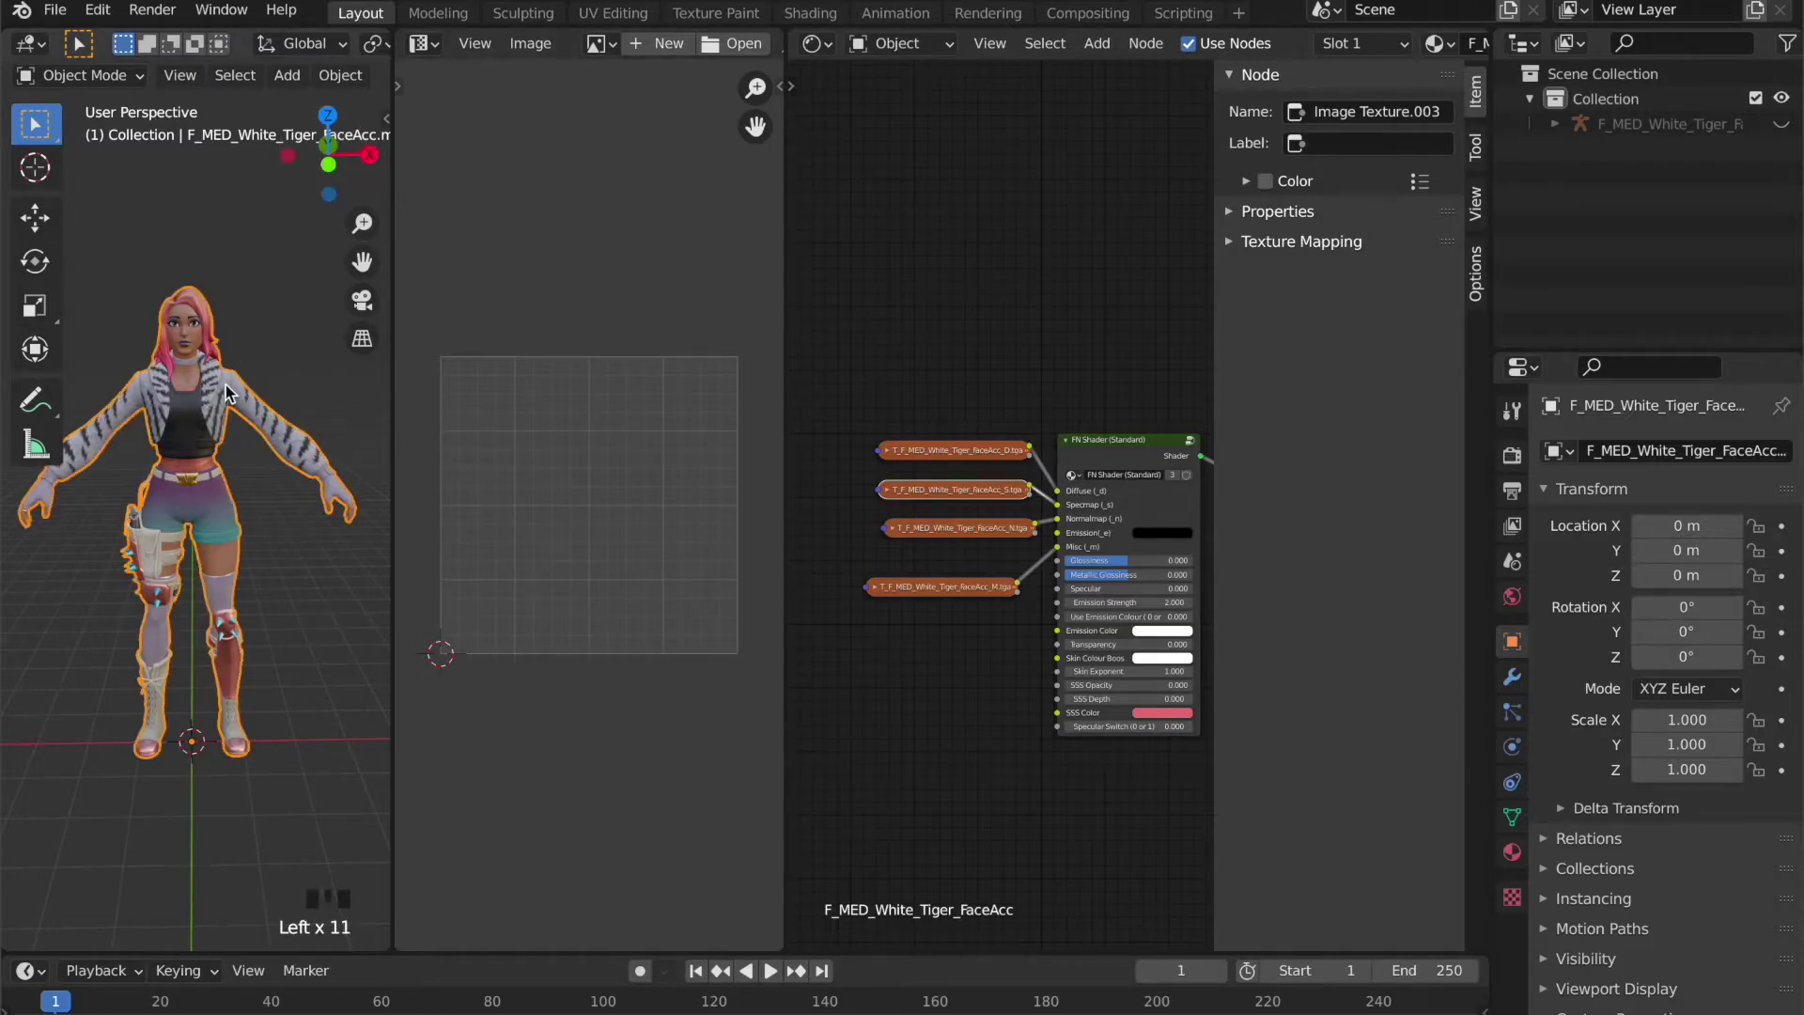
{"action": "left_click", "coordinate": [232, 395]}
{"action": "left_click", "coordinate": [323, 544]}
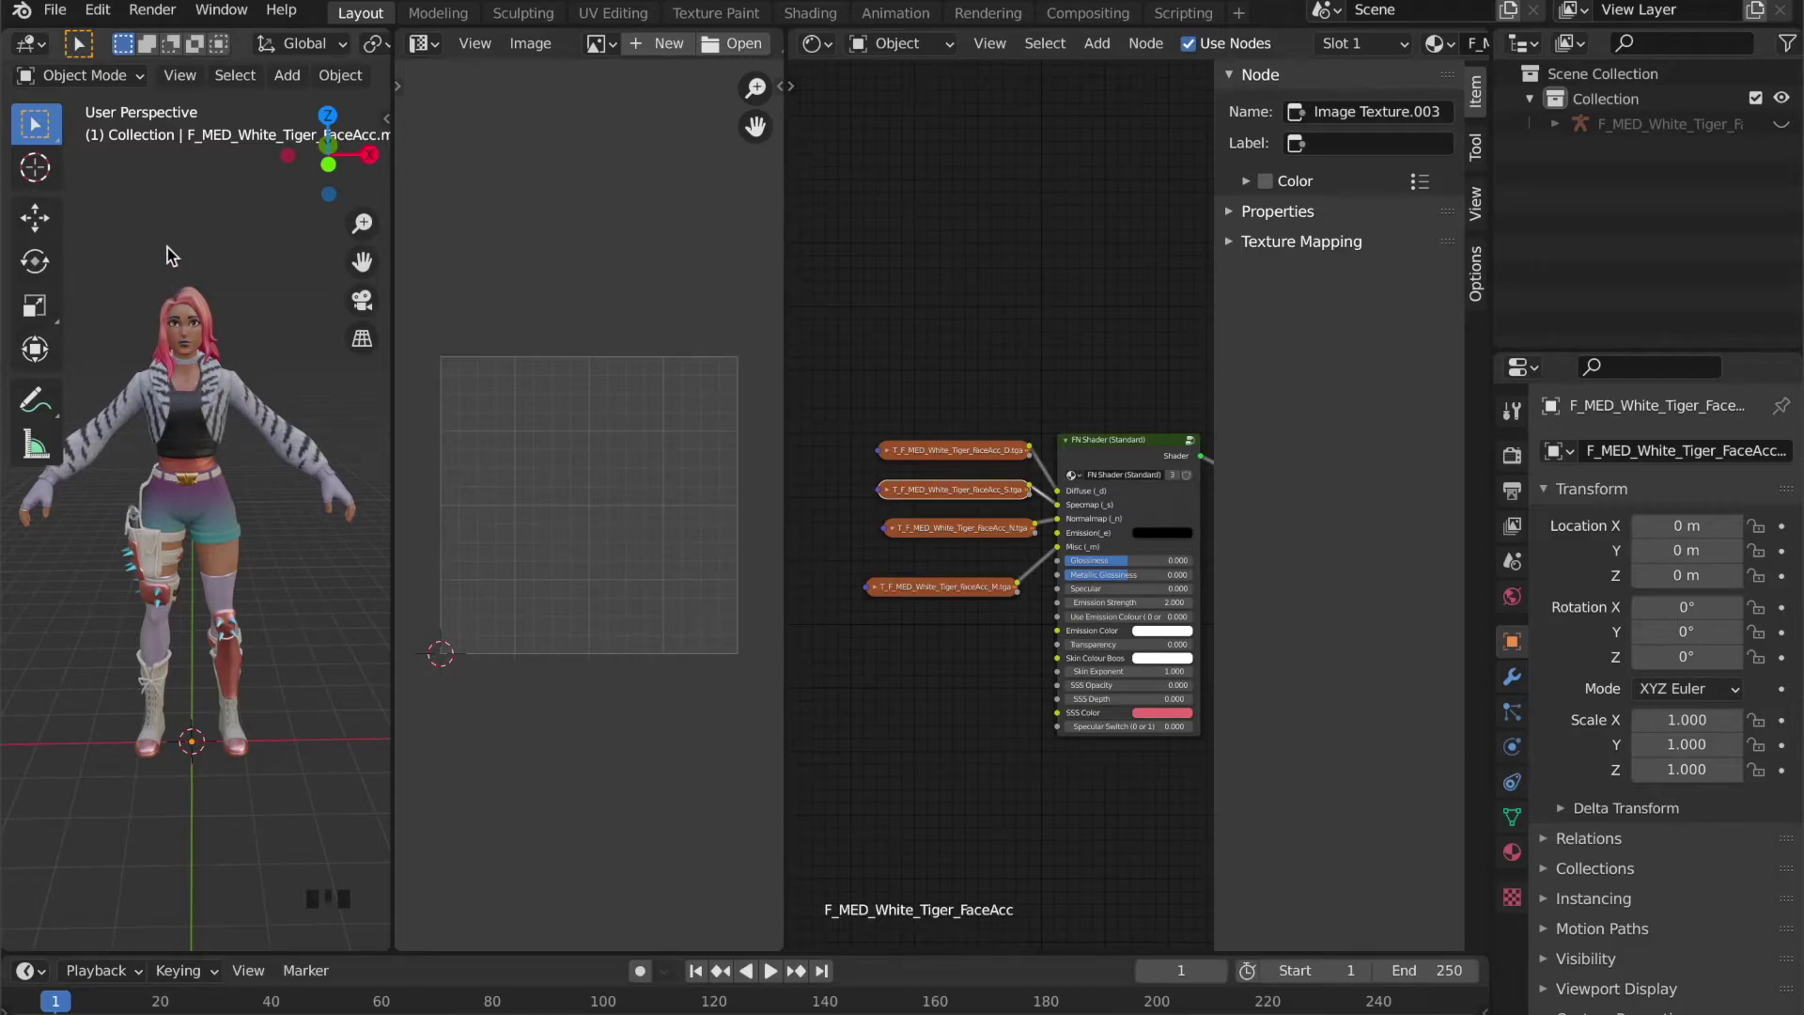
- Switch the character into Edit Mode and zoom the Image Editor out to fit the texture
{"action": "left_click", "coordinate": [126, 85]}
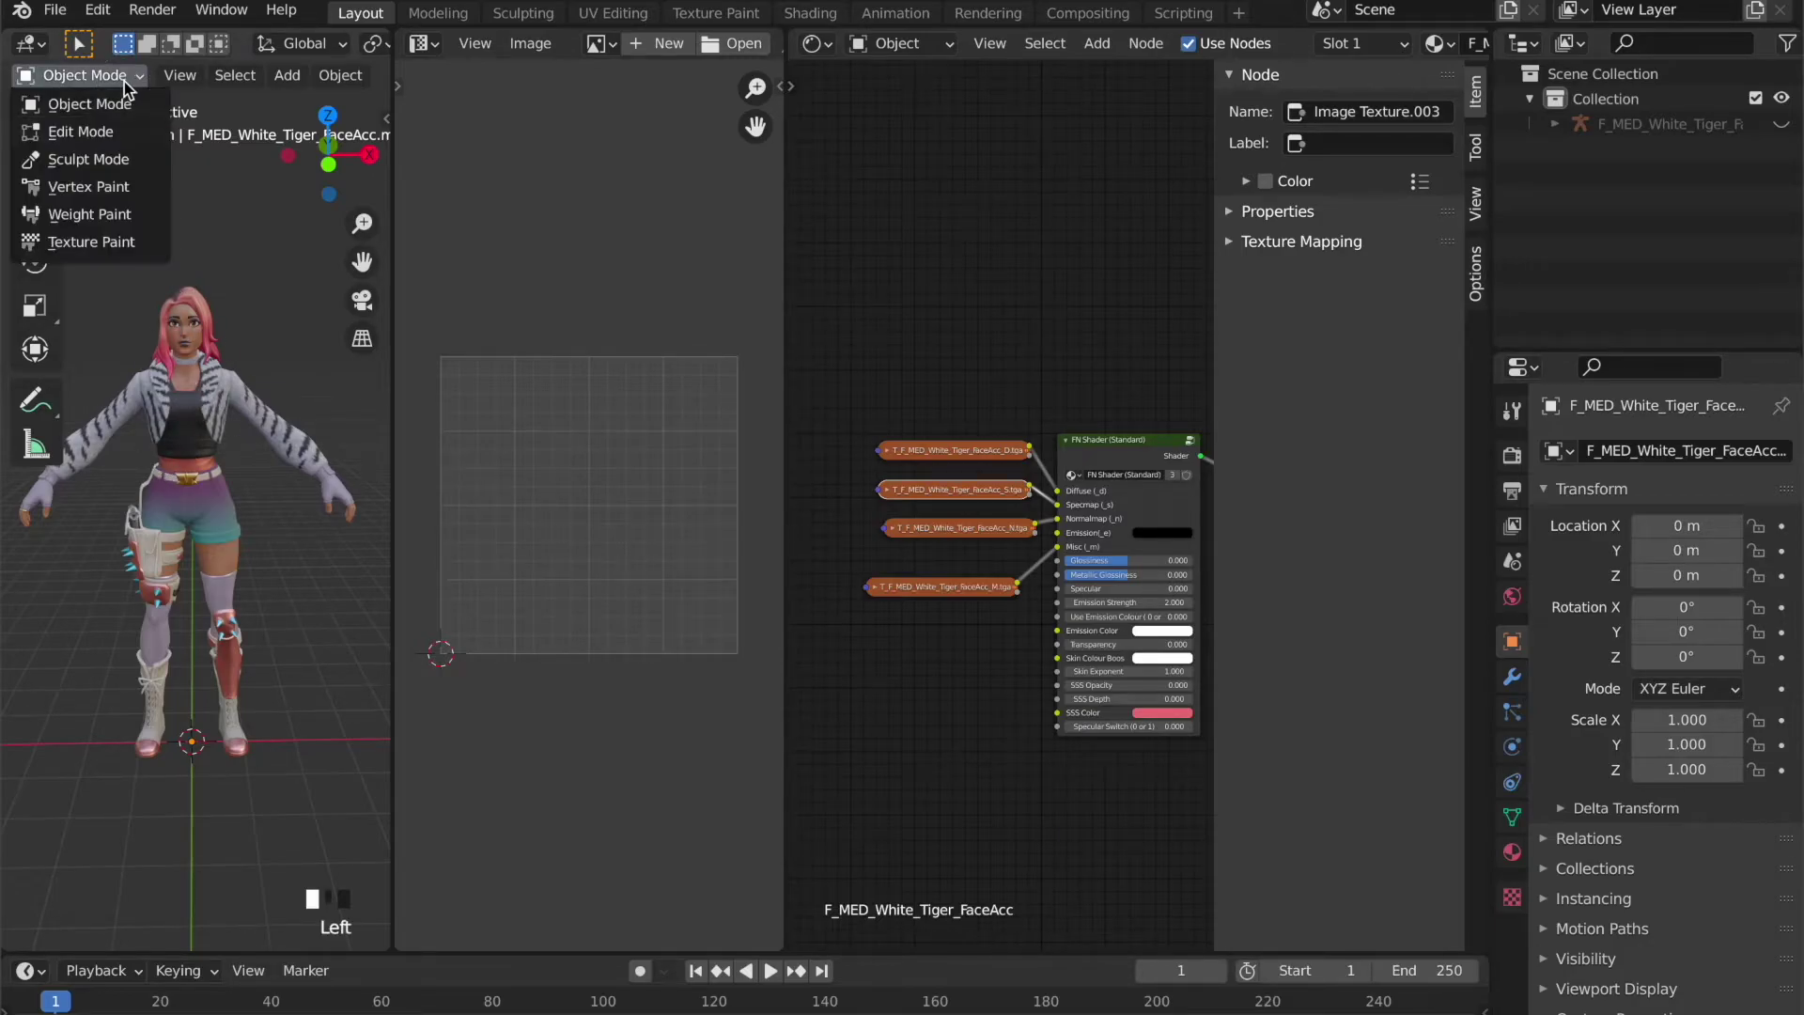
{"action": "left_click", "coordinate": [119, 133]}
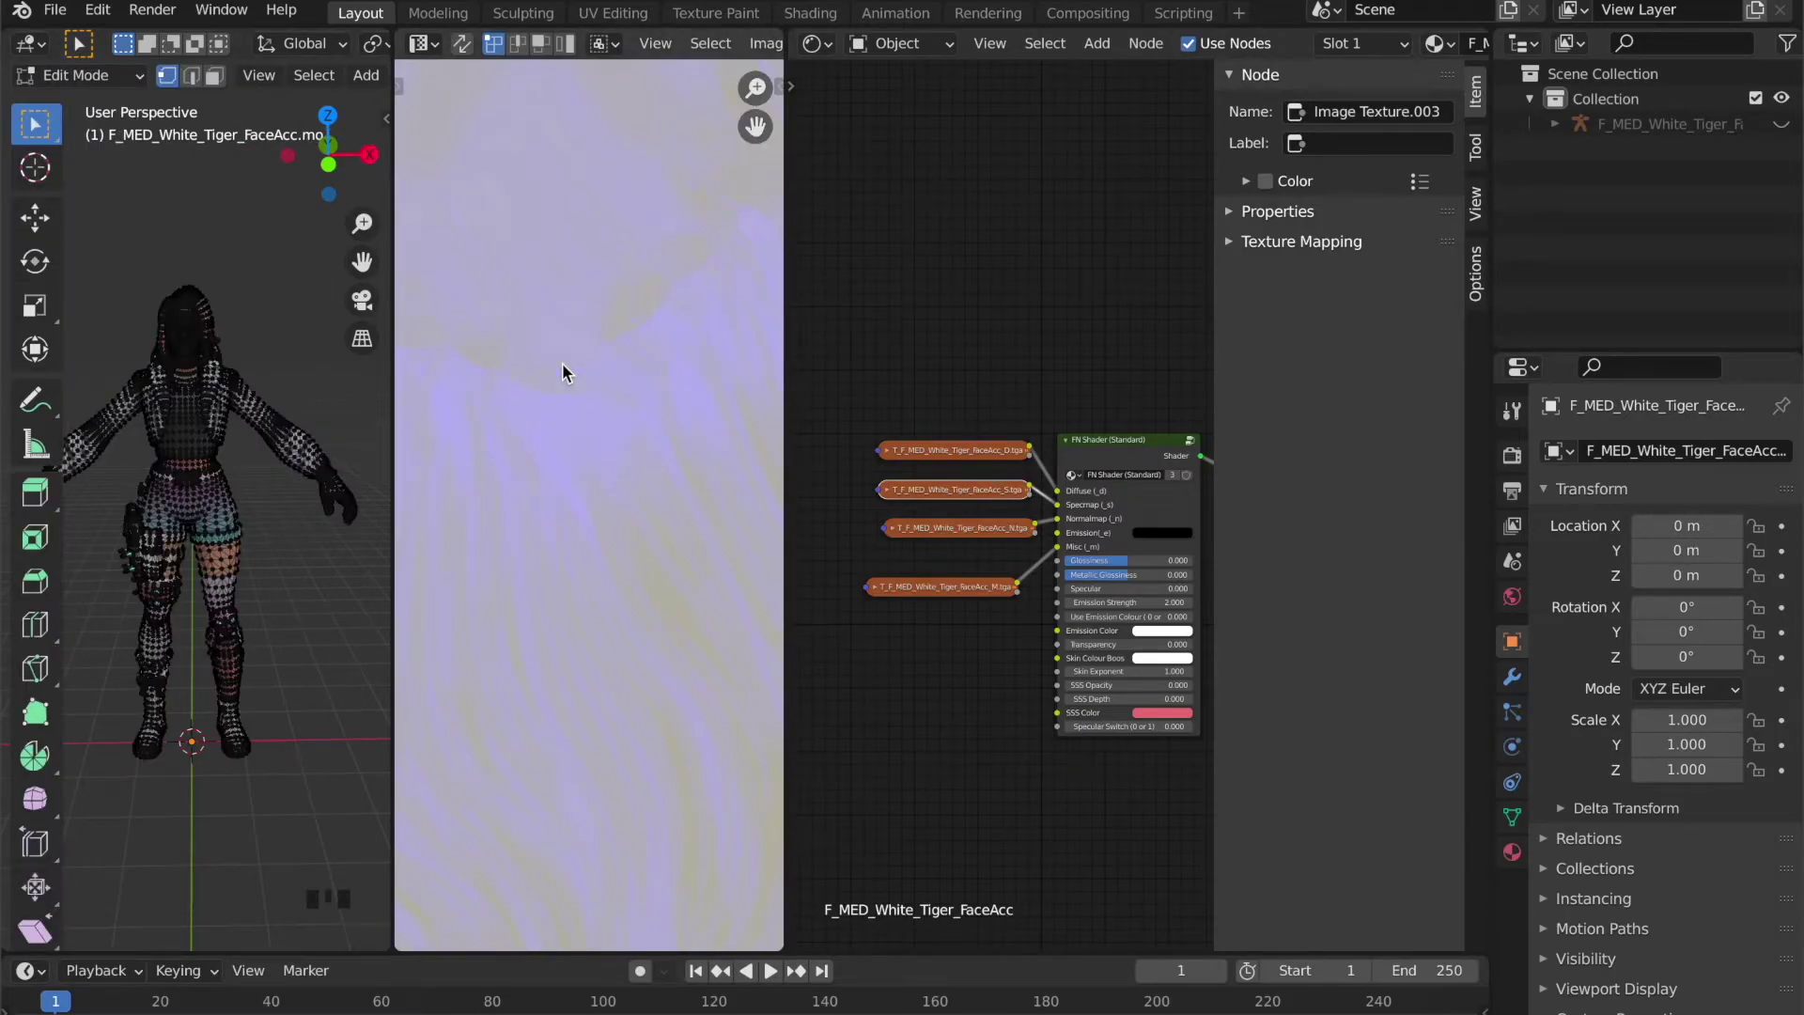
{"action": "left_click_drag", "start_coordinate": [752, 94], "coordinate": [750, 99]}
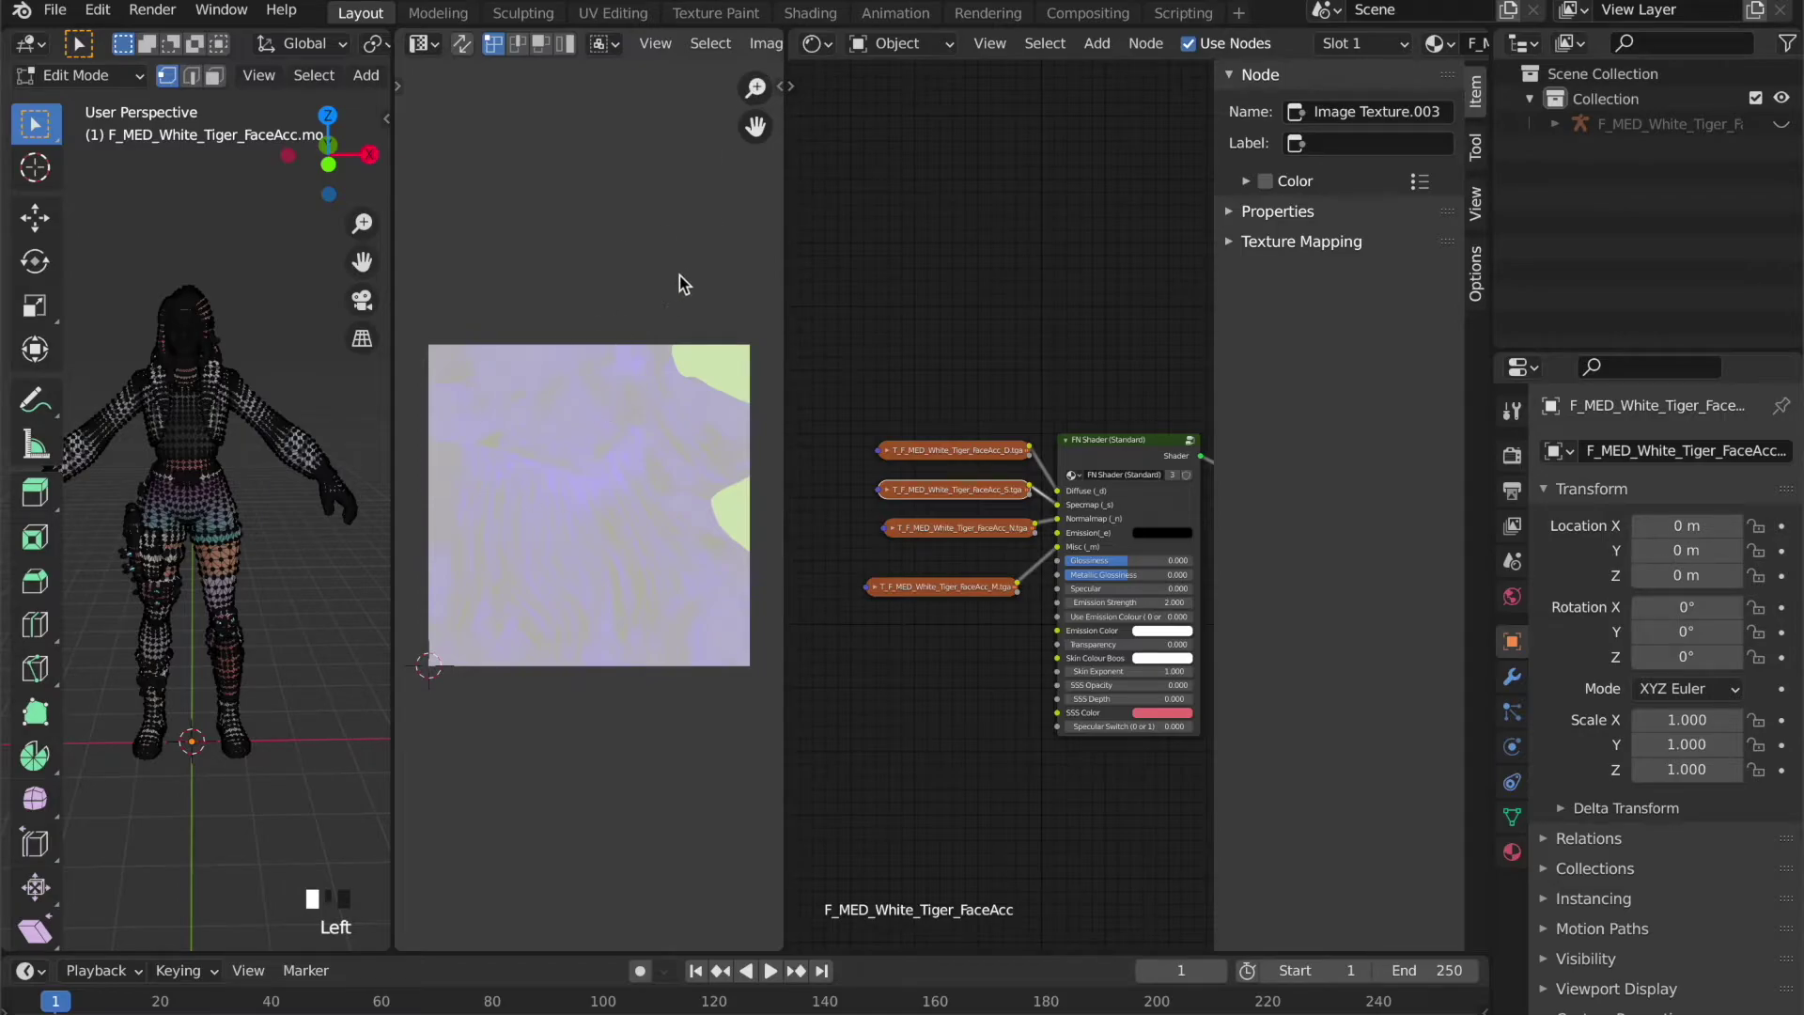
{"action": "scroll", "coordinate": [415, 677], "scroll_direction": "up", "scroll_amount": 2}
{"action": "scroll", "coordinate": [416, 678], "scroll_direction": "up", "scroll_amount": 1}
{"action": "scroll", "coordinate": [417, 679], "scroll_direction": "up", "scroll_amount": 2}
{"action": "scroll", "coordinate": [415, 678], "scroll_direction": "down", "scroll_amount": 3}
{"action": "scroll", "coordinate": [615, 256], "scroll_direction": "down", "scroll_amount": 1}
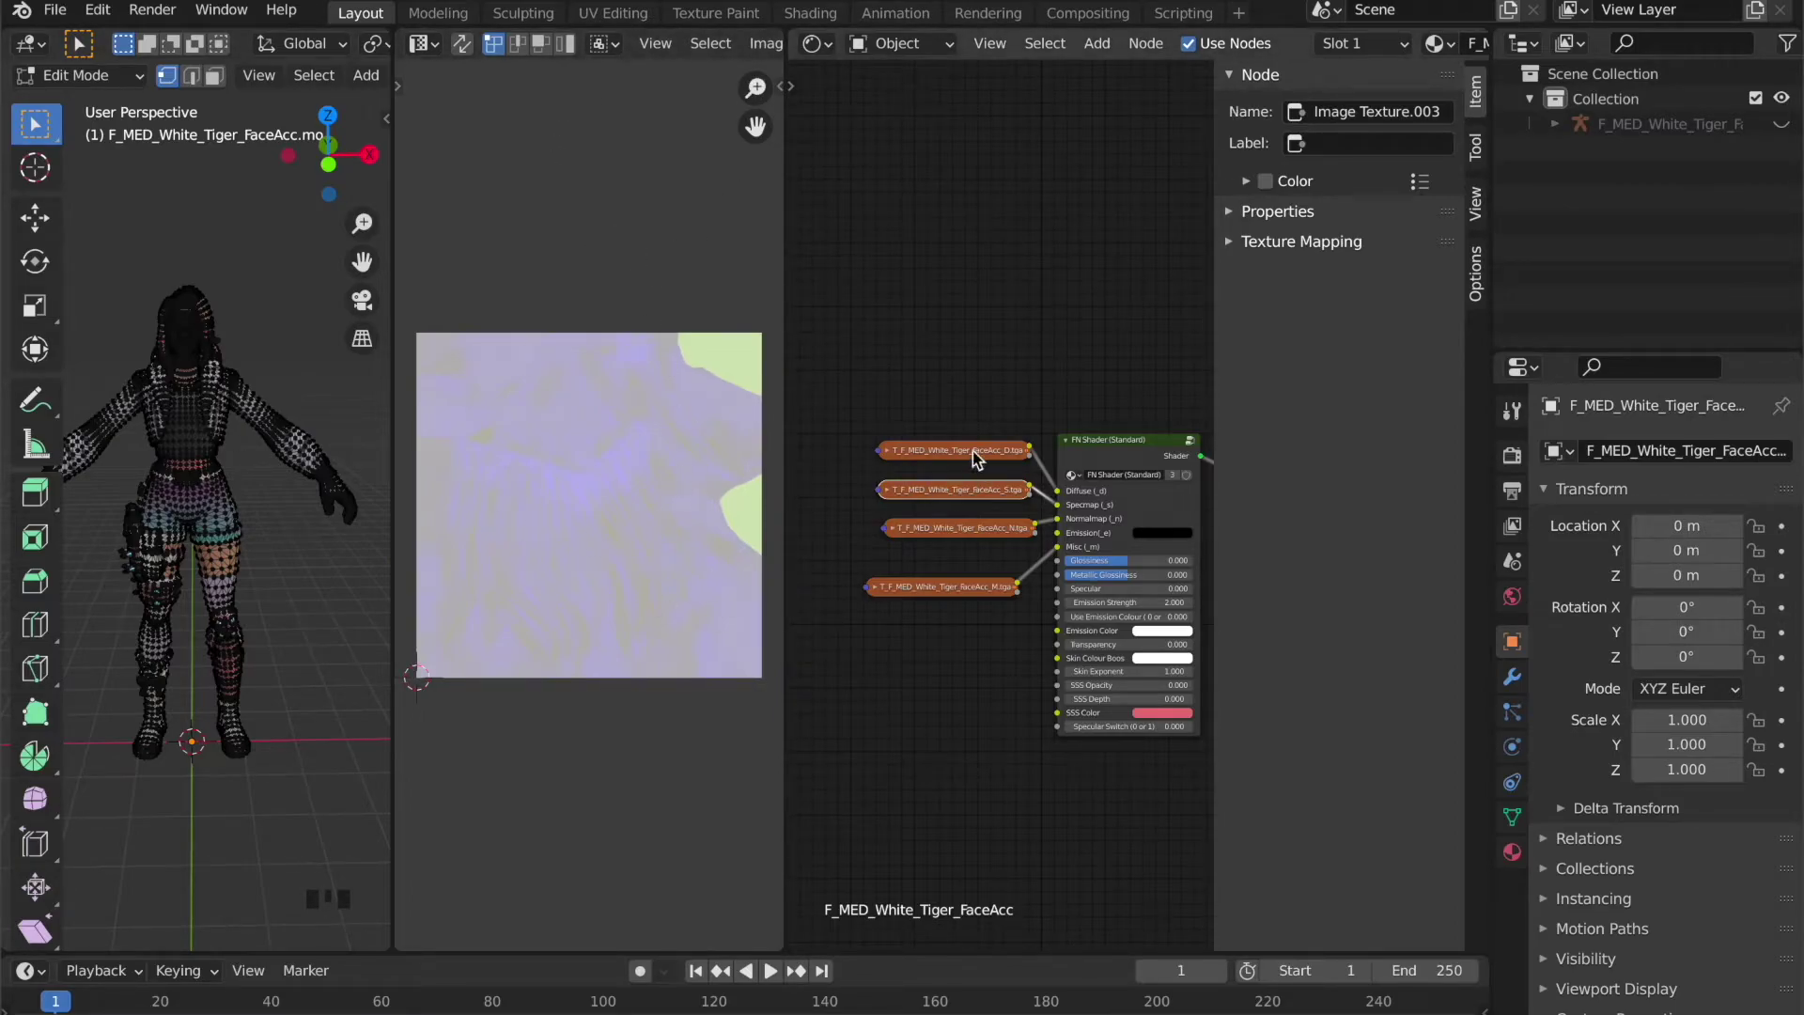
{"action": "left_click", "coordinate": [989, 417]}
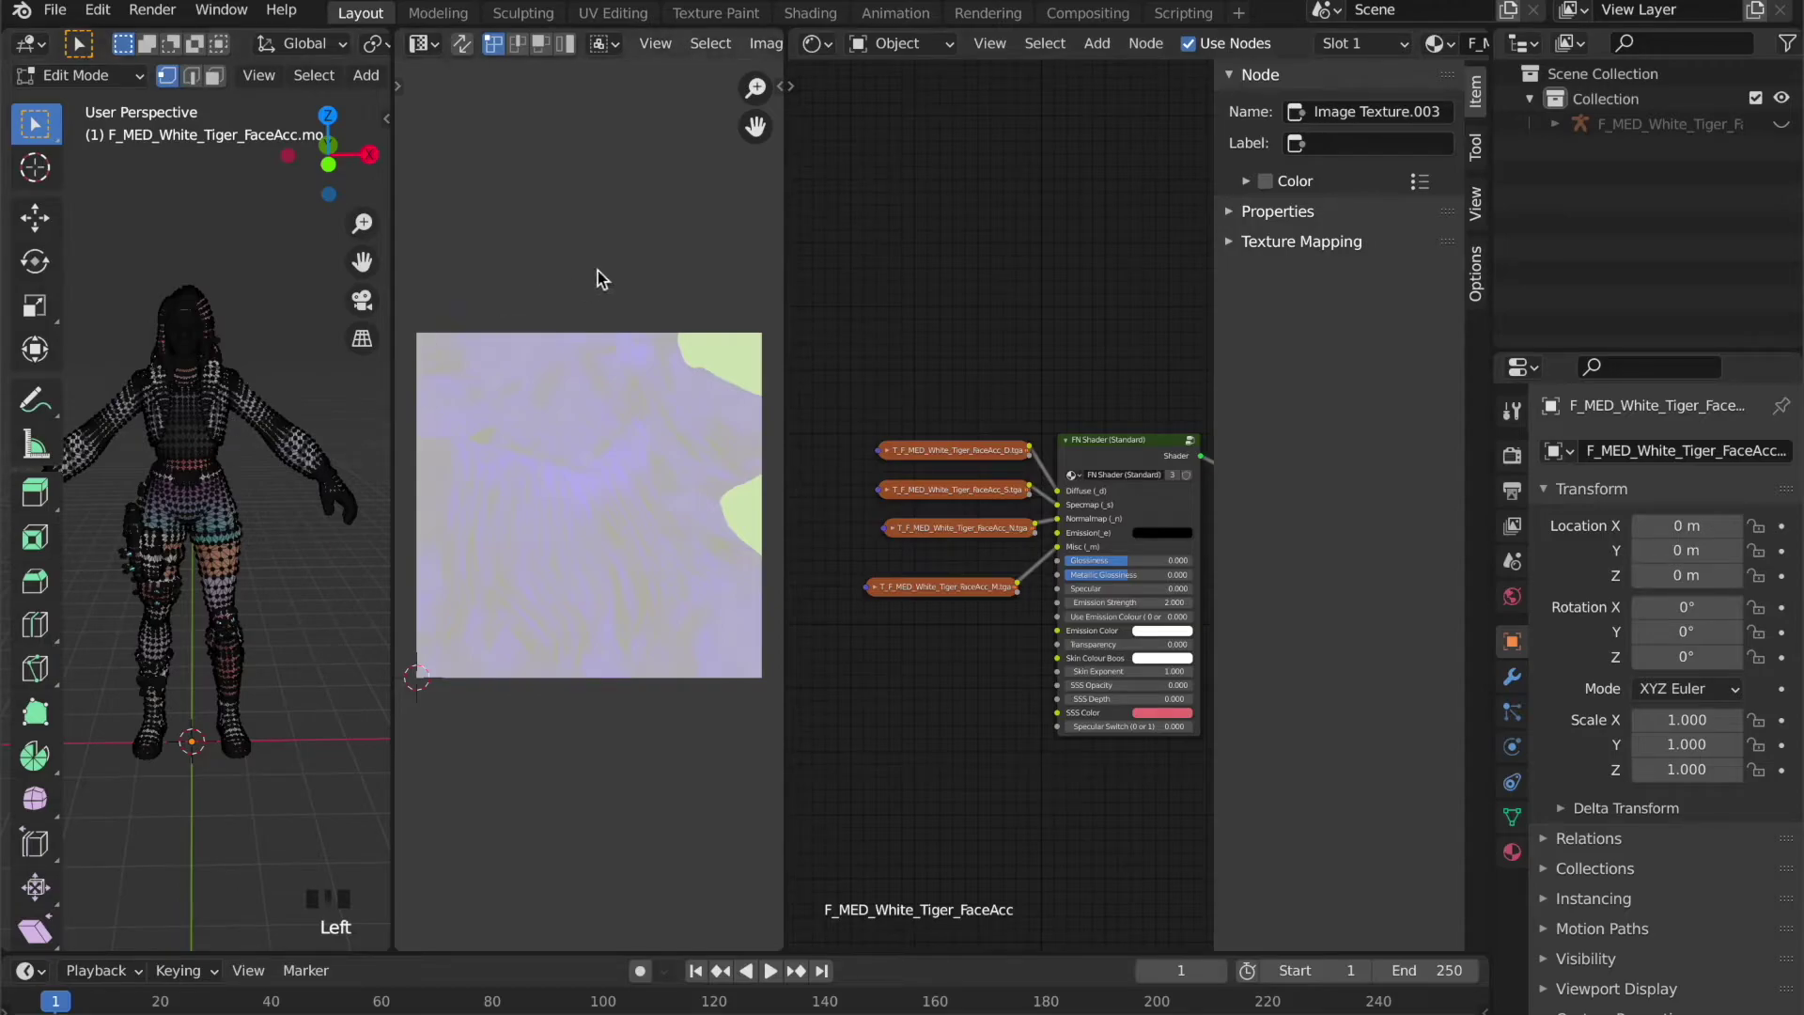
- Activate the F_MED_White_Tiger material slot, then select and deselect its faces to preview UVs
{"action": "left_click", "coordinate": [1511, 855]}
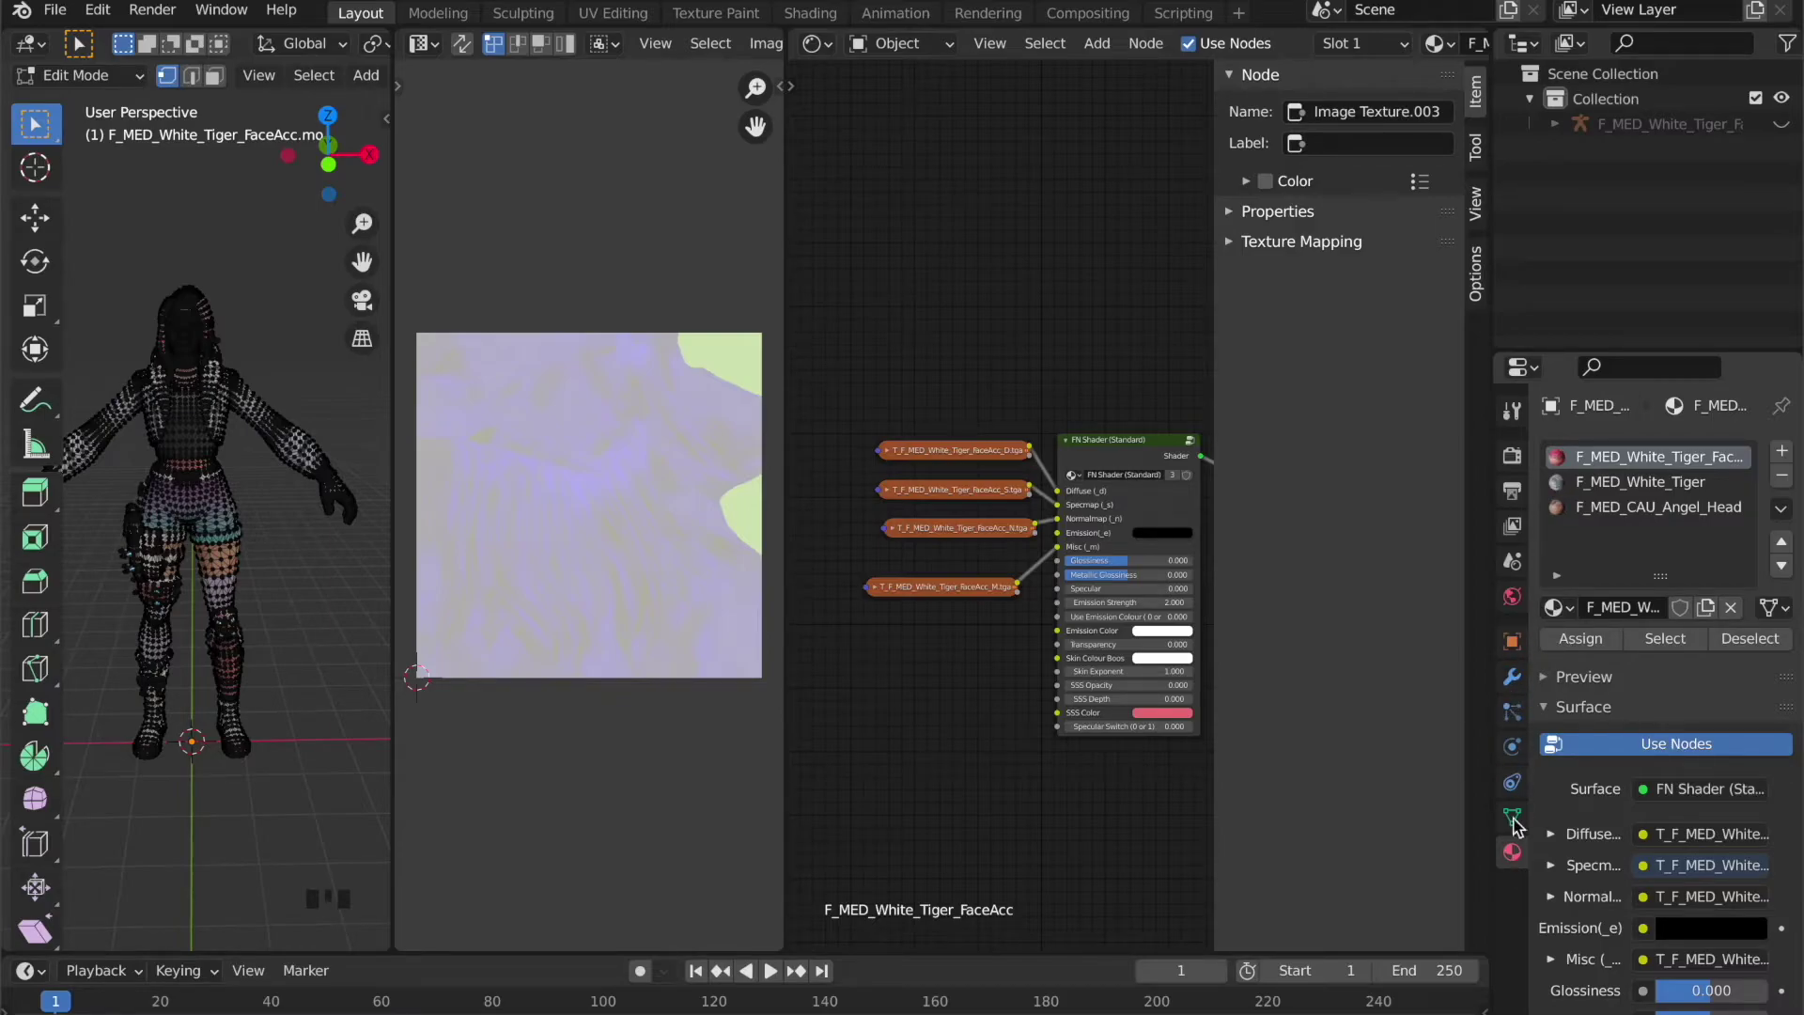
{"action": "left_click", "coordinate": [1652, 483]}
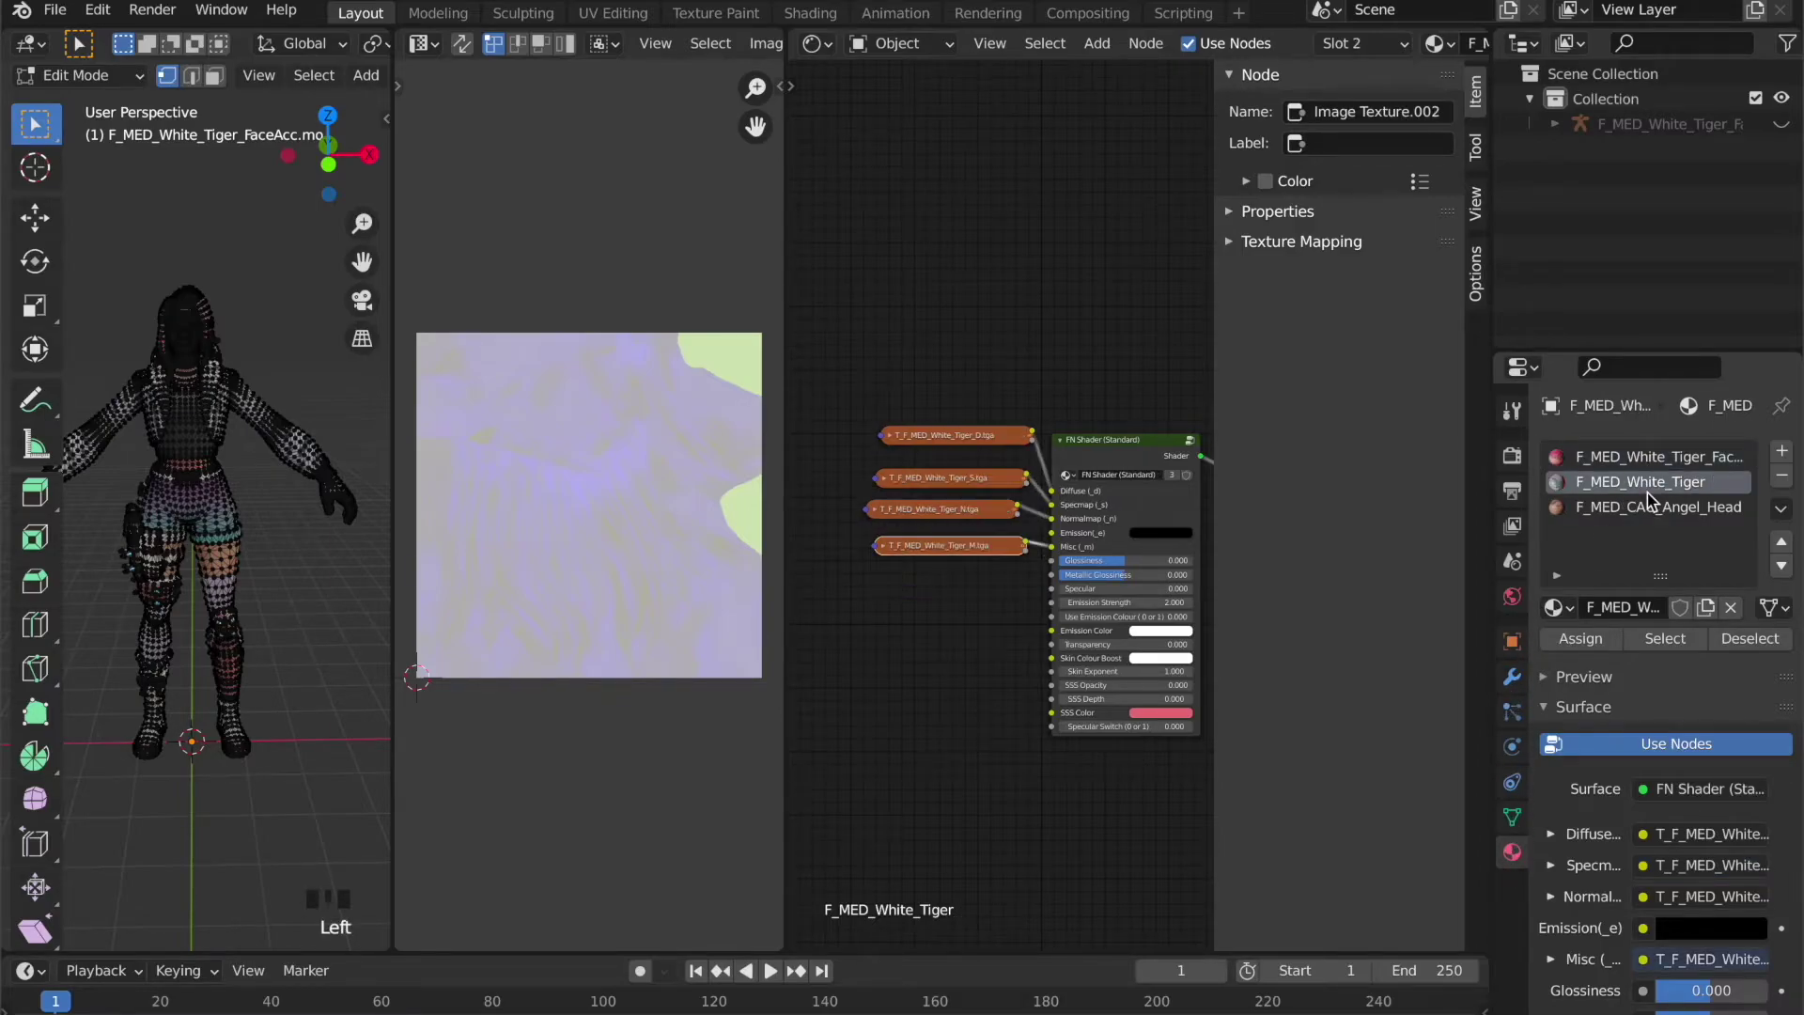
{"action": "left_click", "coordinate": [1660, 643]}
{"action": "left_click", "coordinate": [1661, 643]}
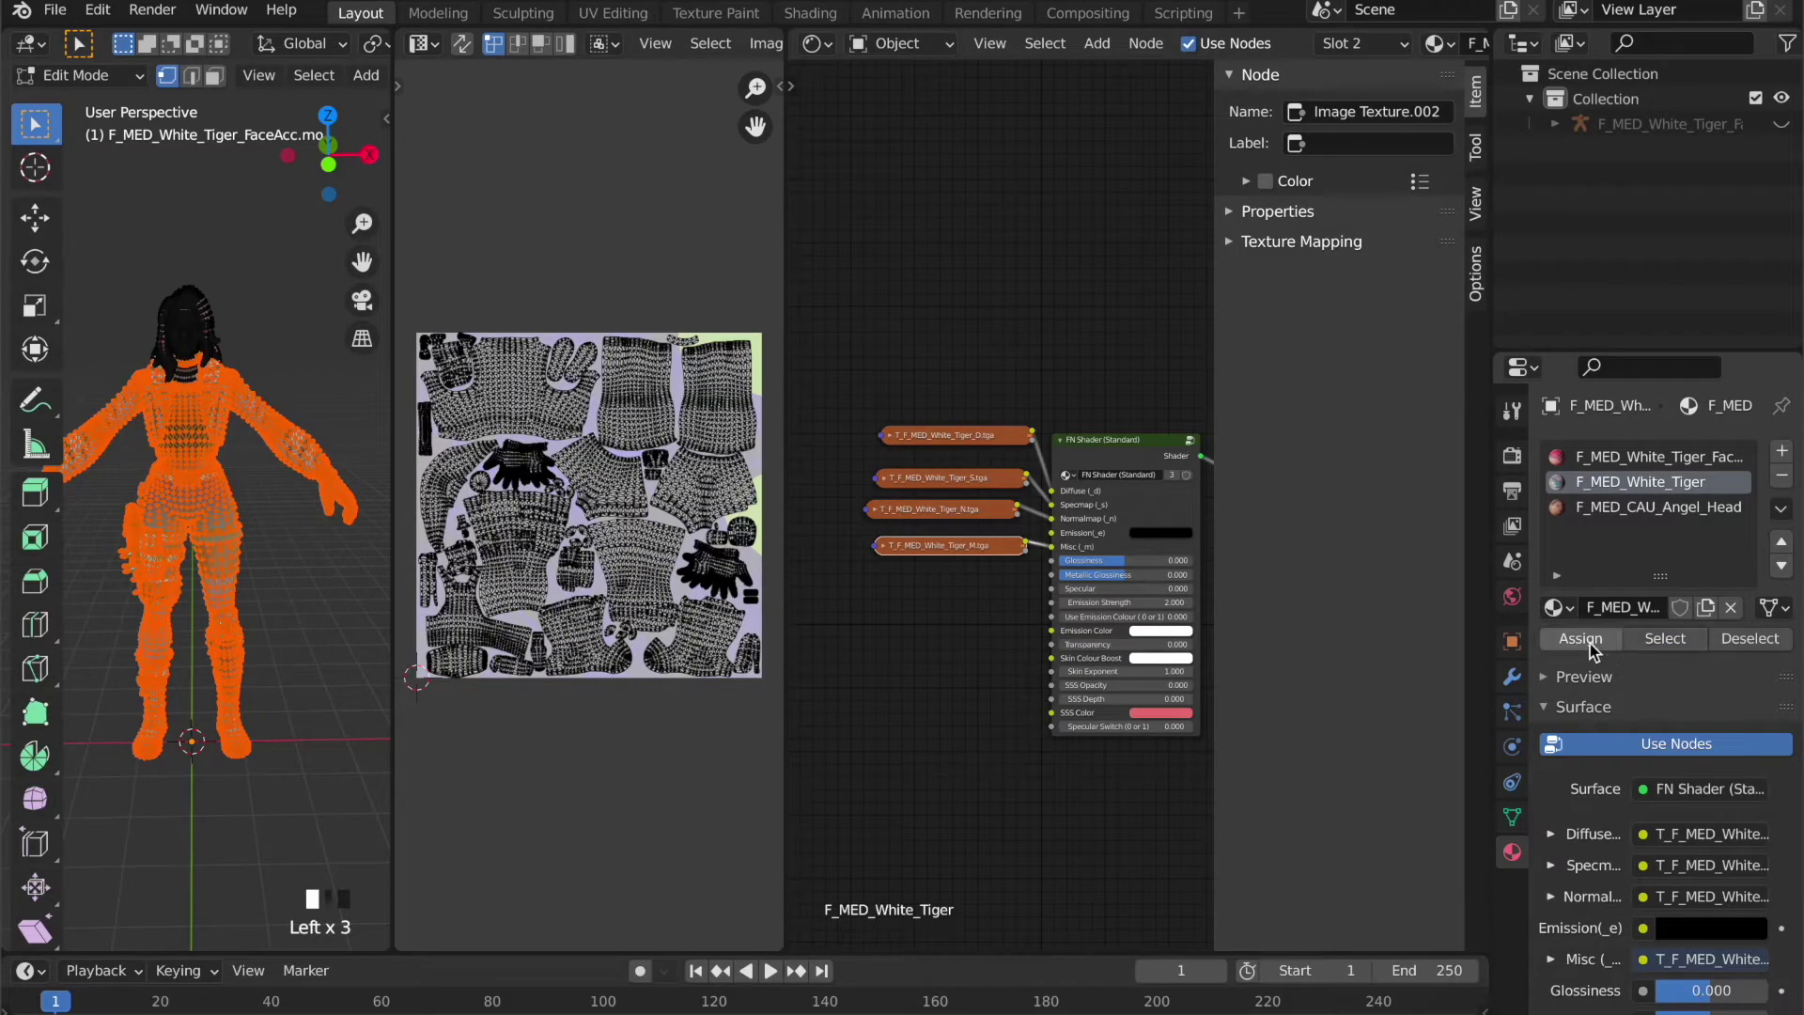
{"action": "left_click", "coordinate": [1750, 639]}
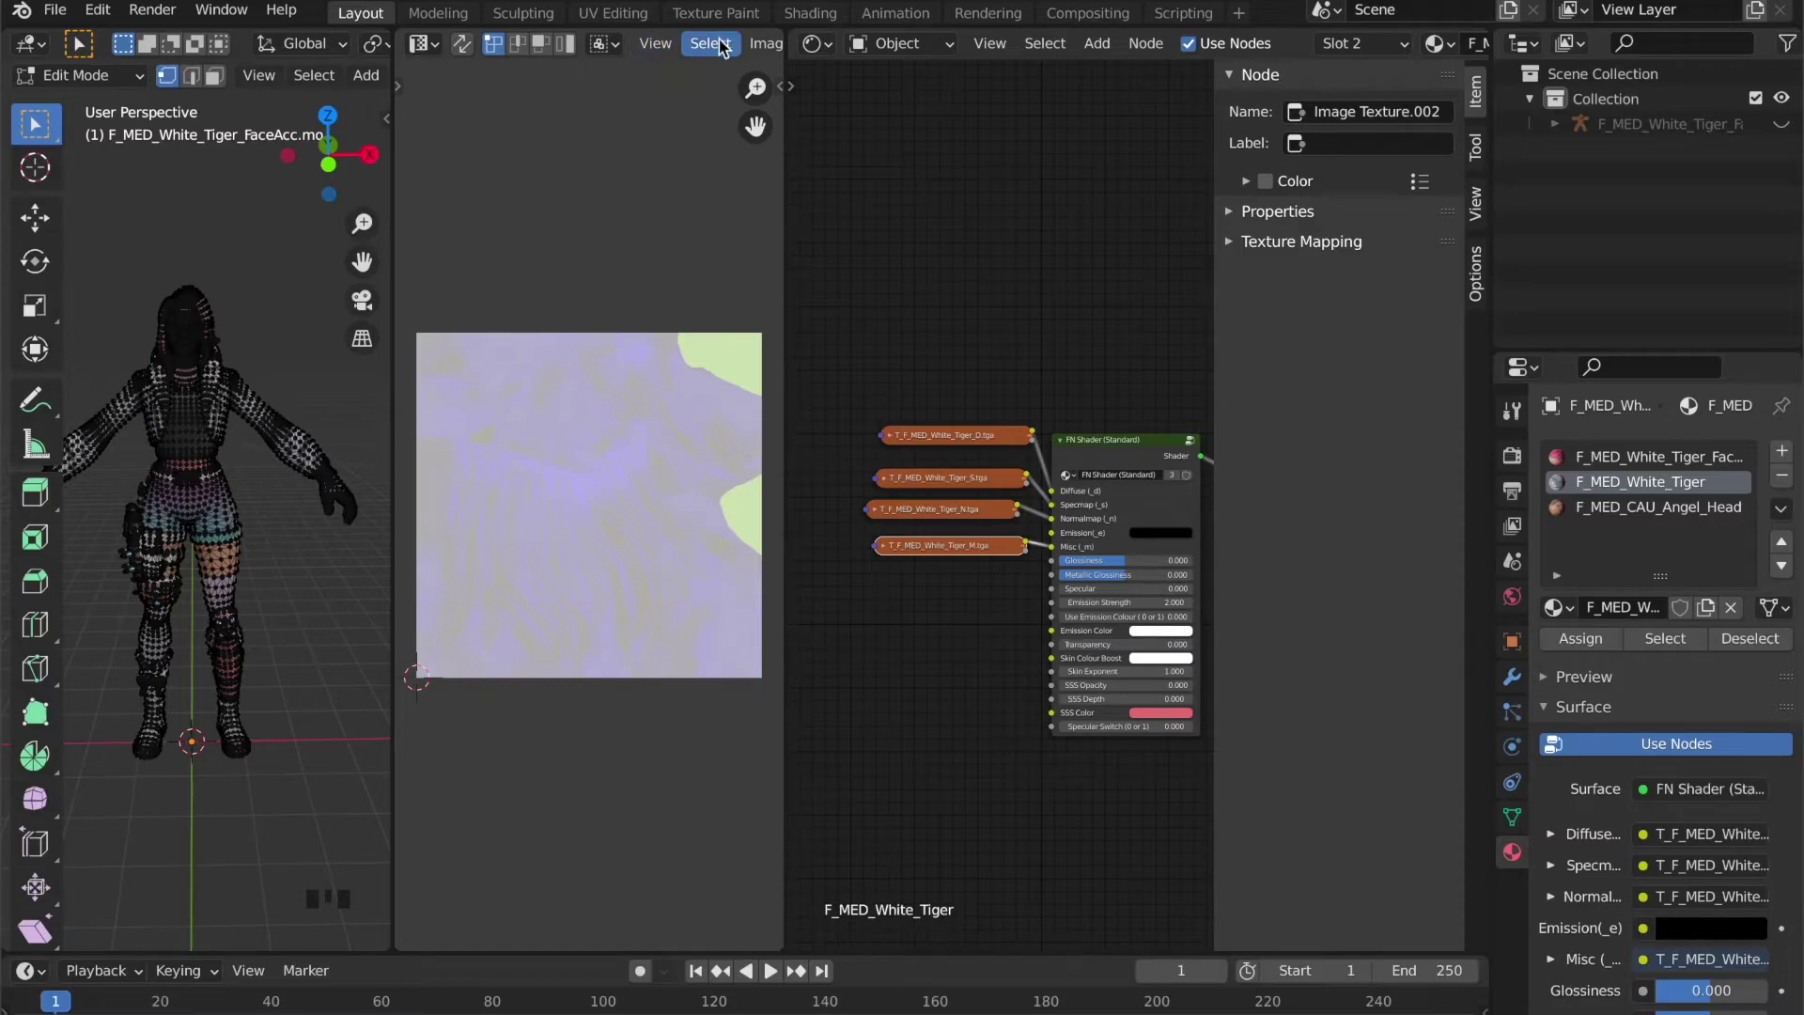
{"action": "scroll", "coordinate": [723, 43], "scroll_direction": "down", "scroll_amount": 2}
{"action": "scroll", "coordinate": [722, 43], "scroll_direction": "down", "scroll_amount": 3}
{"action": "scroll", "coordinate": [722, 42], "scroll_direction": "down", "scroll_amount": 1}
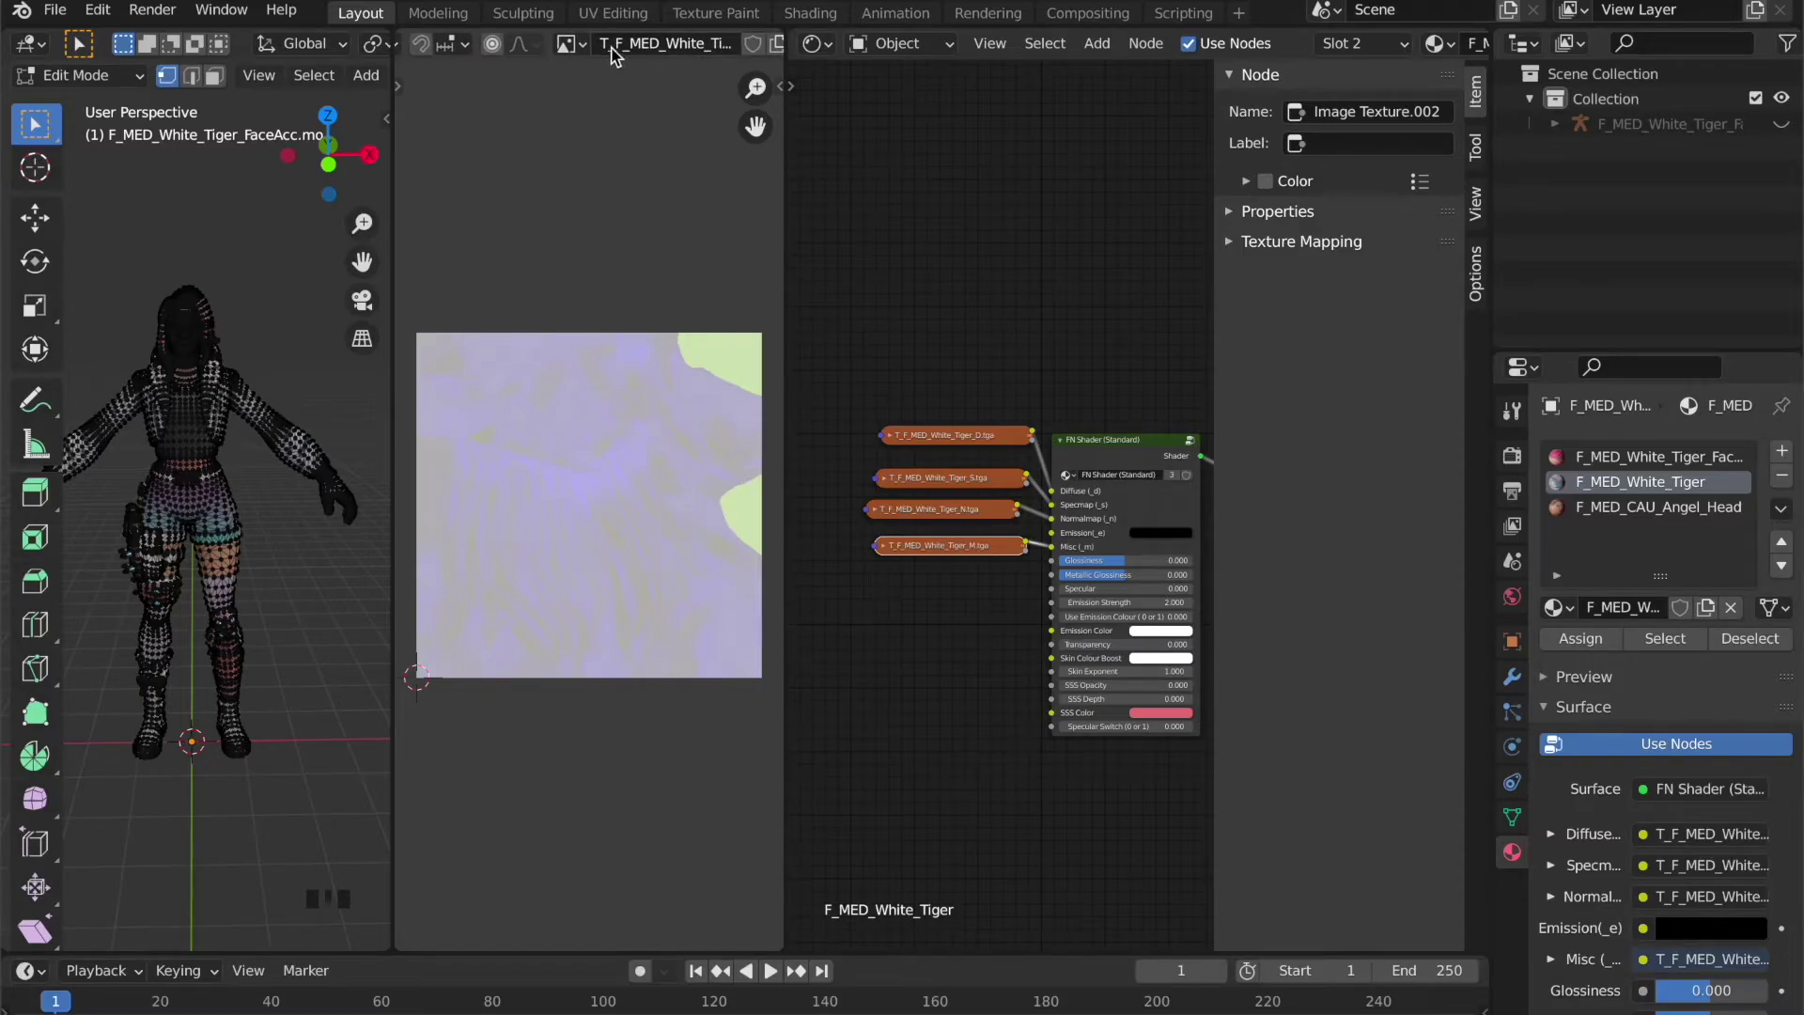
- Open the Browse Image dropdown listing the loaded .tga textures
{"action": "left_click", "coordinate": [566, 43]}
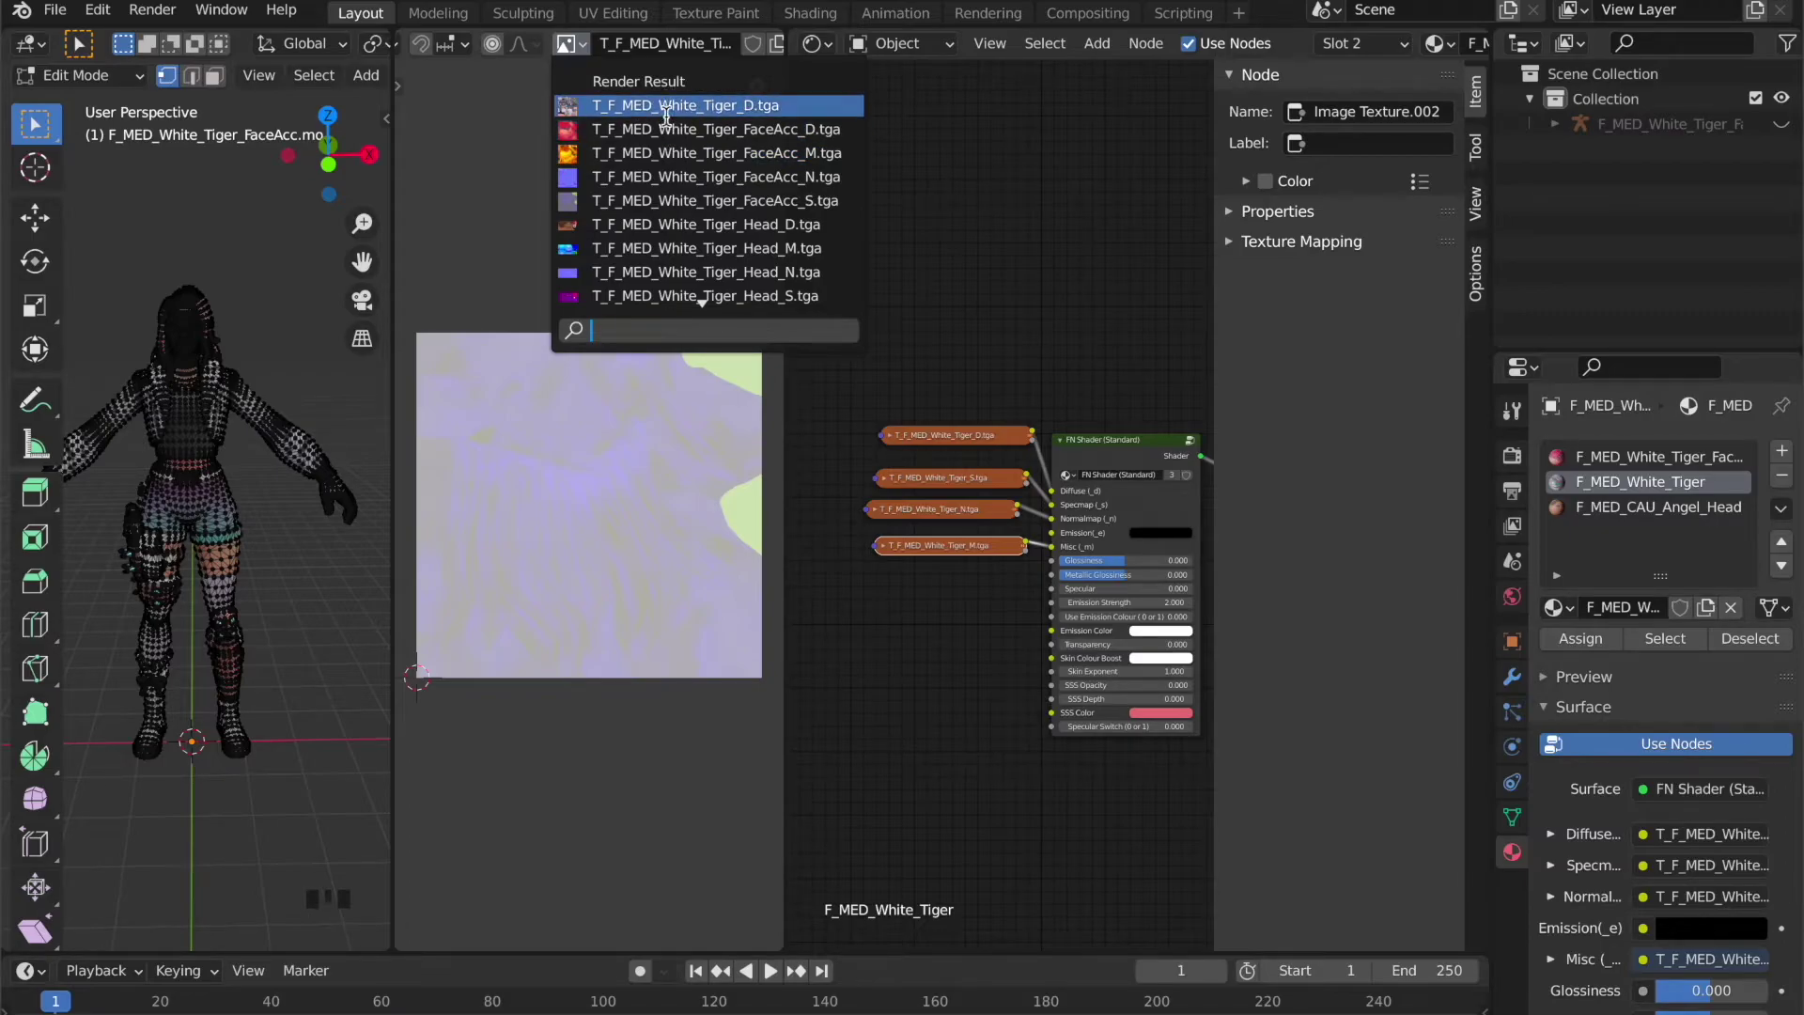
{"action": "scroll", "coordinate": [725, 183], "scroll_direction": "down", "scroll_amount": 5}
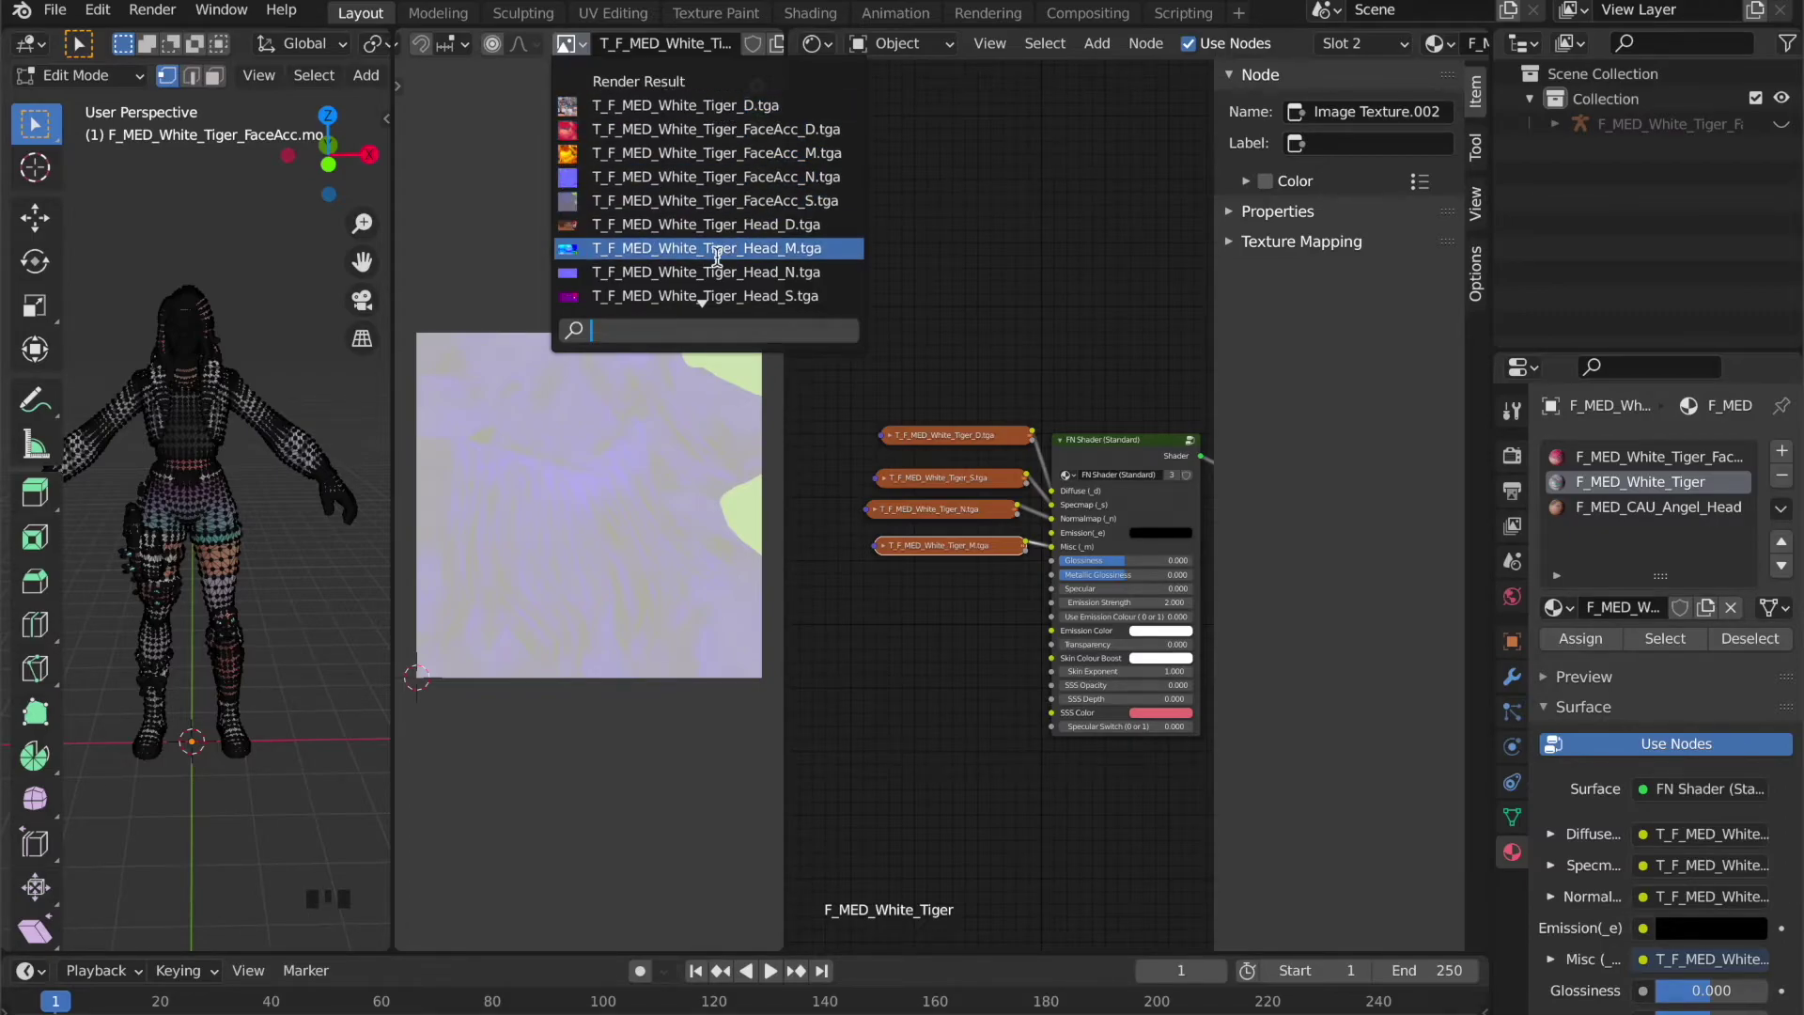
{"action": "scroll", "coordinate": [708, 250], "scroll_direction": "down", "scroll_amount": 2}
{"action": "scroll", "coordinate": [709, 253], "scroll_direction": "down", "scroll_amount": 2}
{"action": "scroll", "coordinate": [716, 257], "scroll_direction": "down", "scroll_amount": 2}
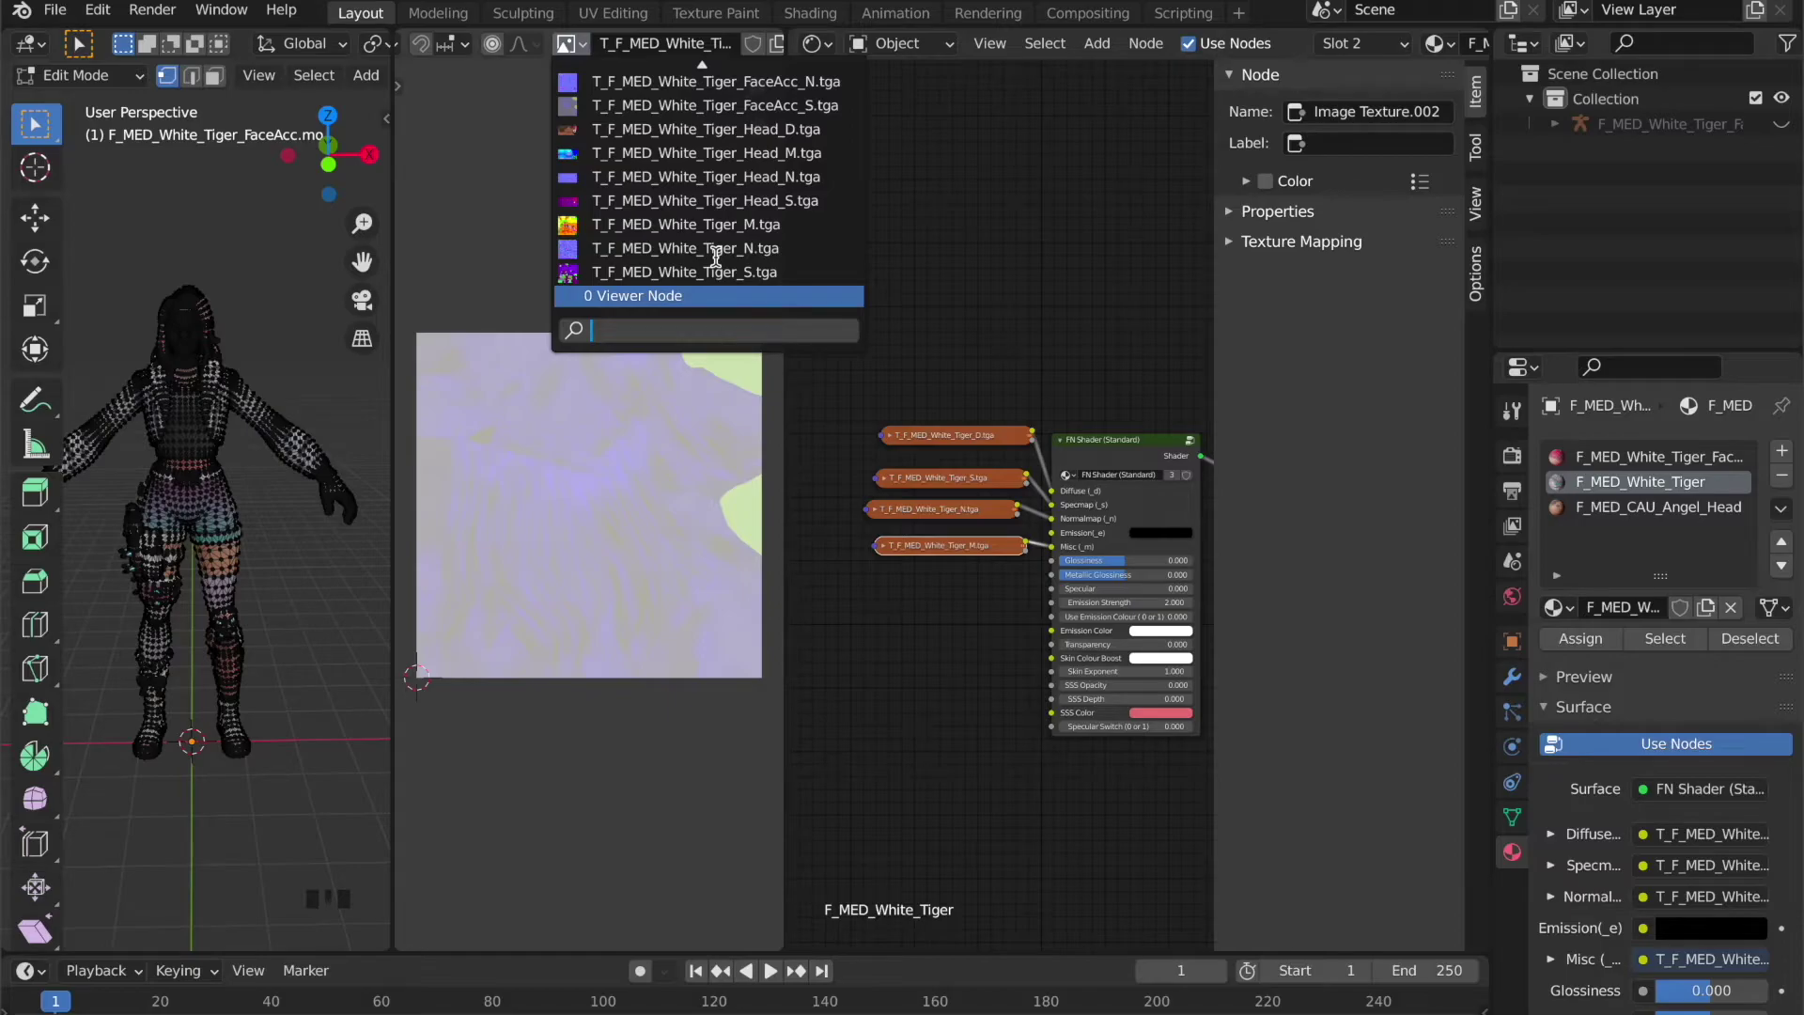
{"action": "scroll", "coordinate": [717, 258], "scroll_direction": "up", "scroll_amount": 1}
{"action": "scroll", "coordinate": [717, 258], "scroll_direction": "up", "scroll_amount": 2}
{"action": "scroll", "coordinate": [717, 257], "scroll_direction": "up", "scroll_amount": 2}
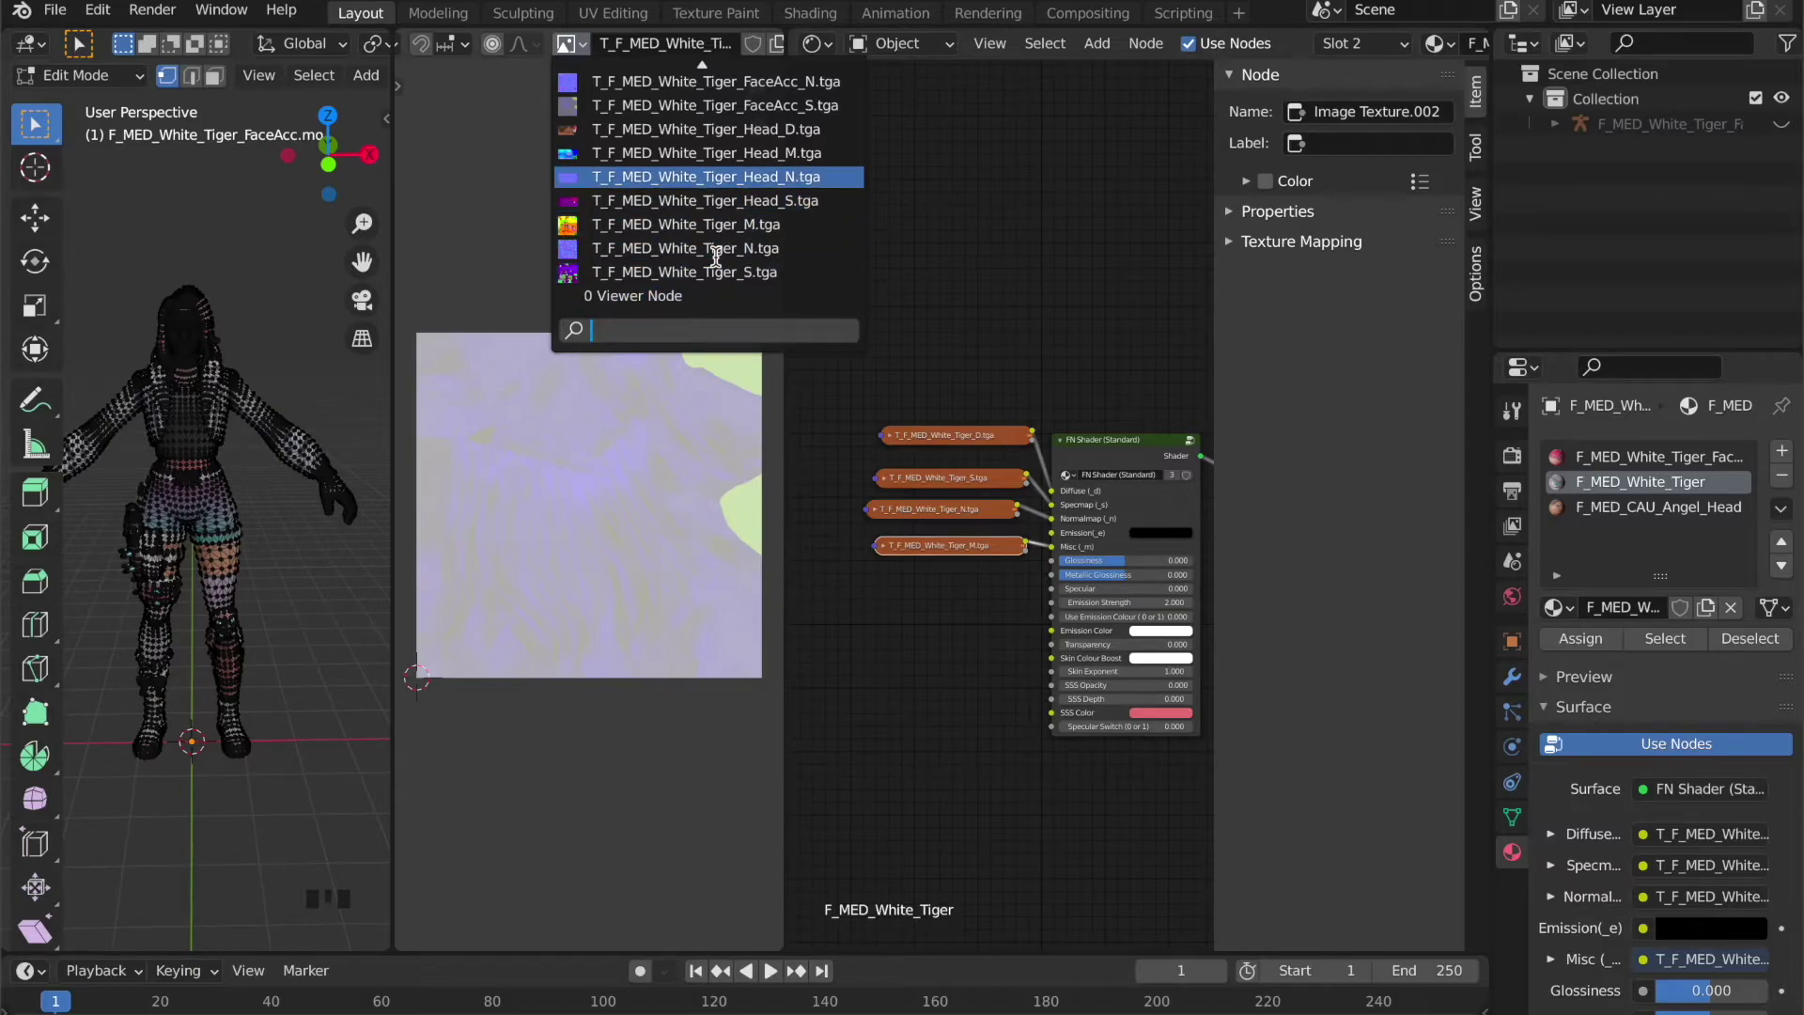
{"action": "scroll", "coordinate": [716, 258], "scroll_direction": "up", "scroll_amount": 2}
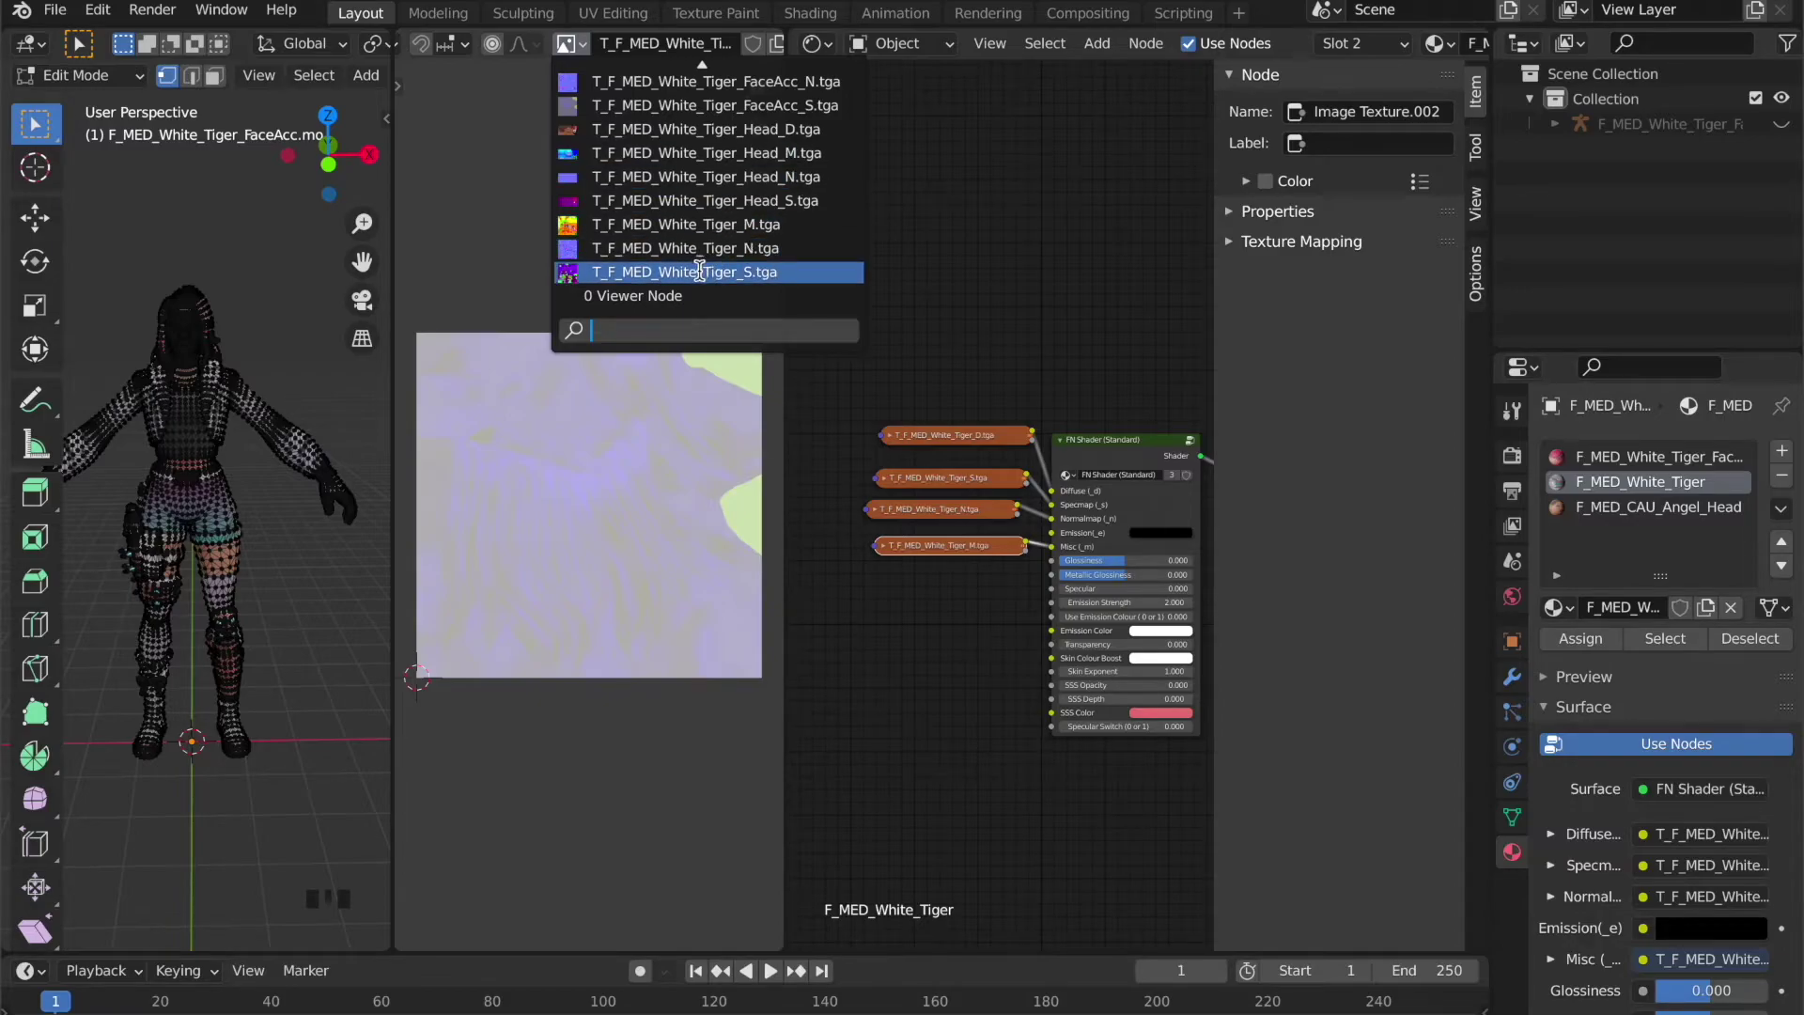
{"action": "scroll", "coordinate": [695, 205], "scroll_direction": "up", "scroll_amount": 3}
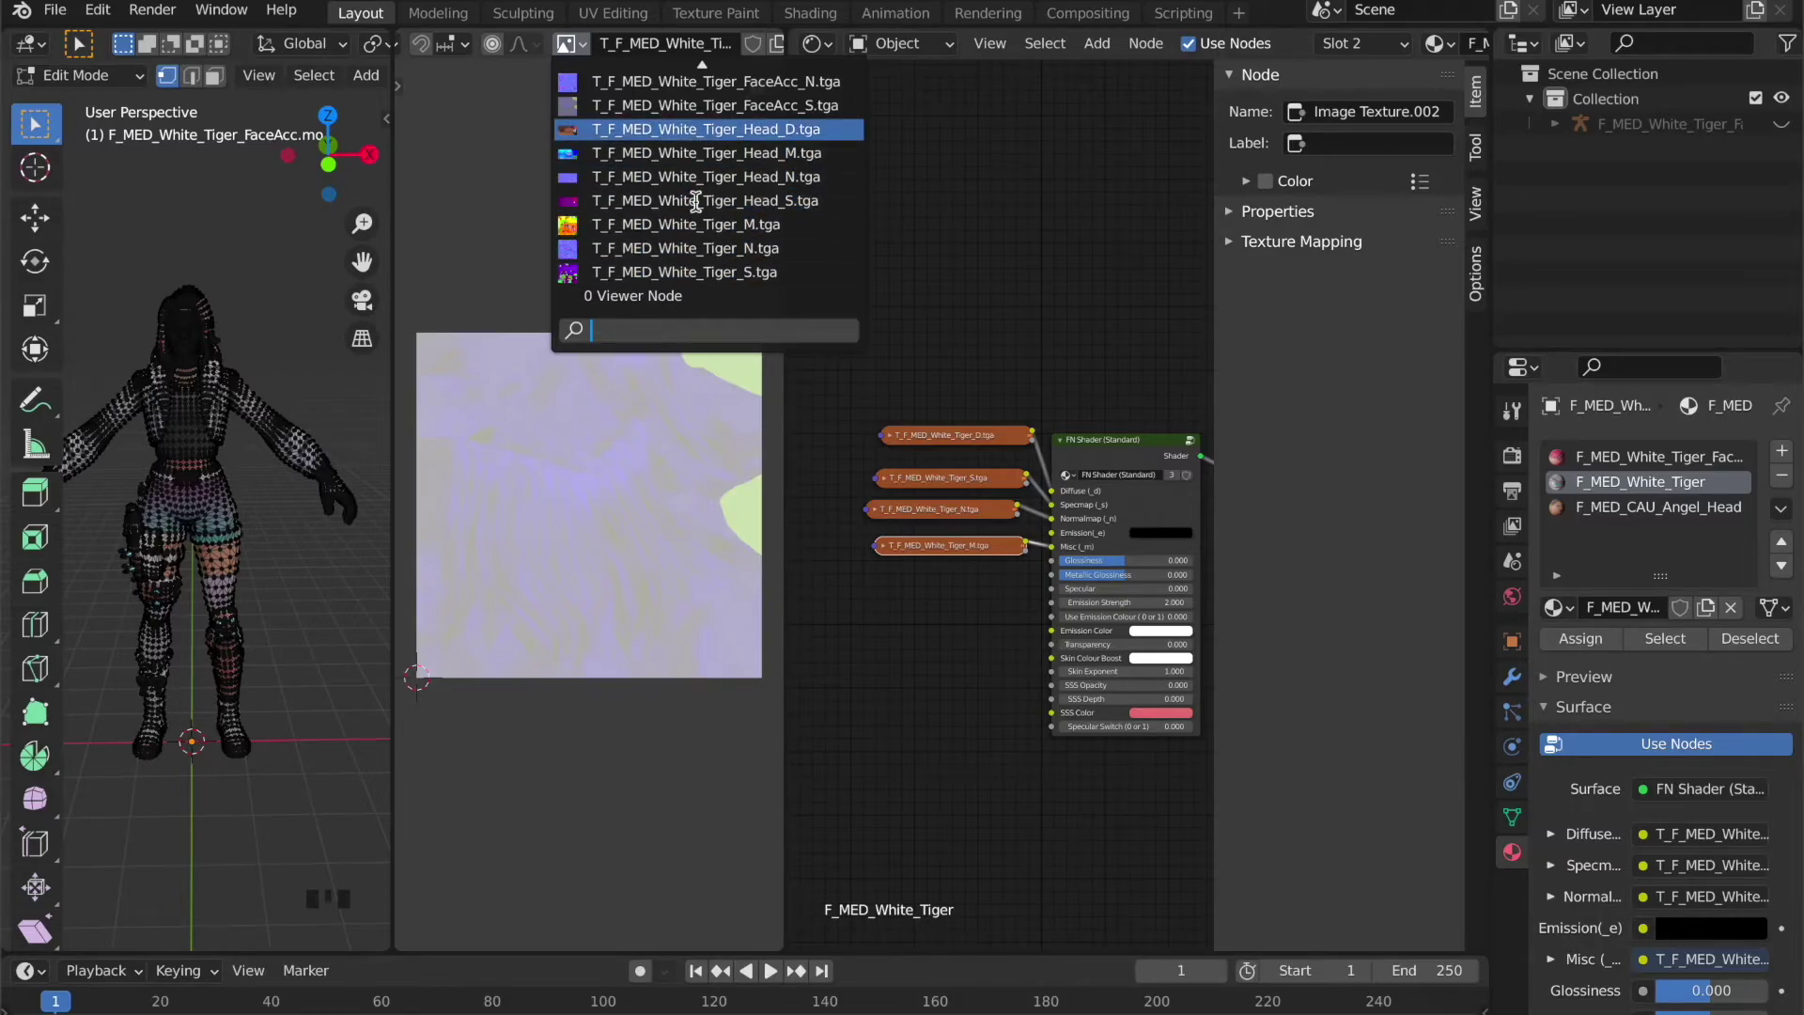
{"action": "scroll", "coordinate": [695, 205], "scroll_direction": "up", "scroll_amount": 2}
{"action": "scroll", "coordinate": [696, 205], "scroll_direction": "up", "scroll_amount": 2}
{"action": "scroll", "coordinate": [696, 205], "scroll_direction": "up", "scroll_amount": 2}
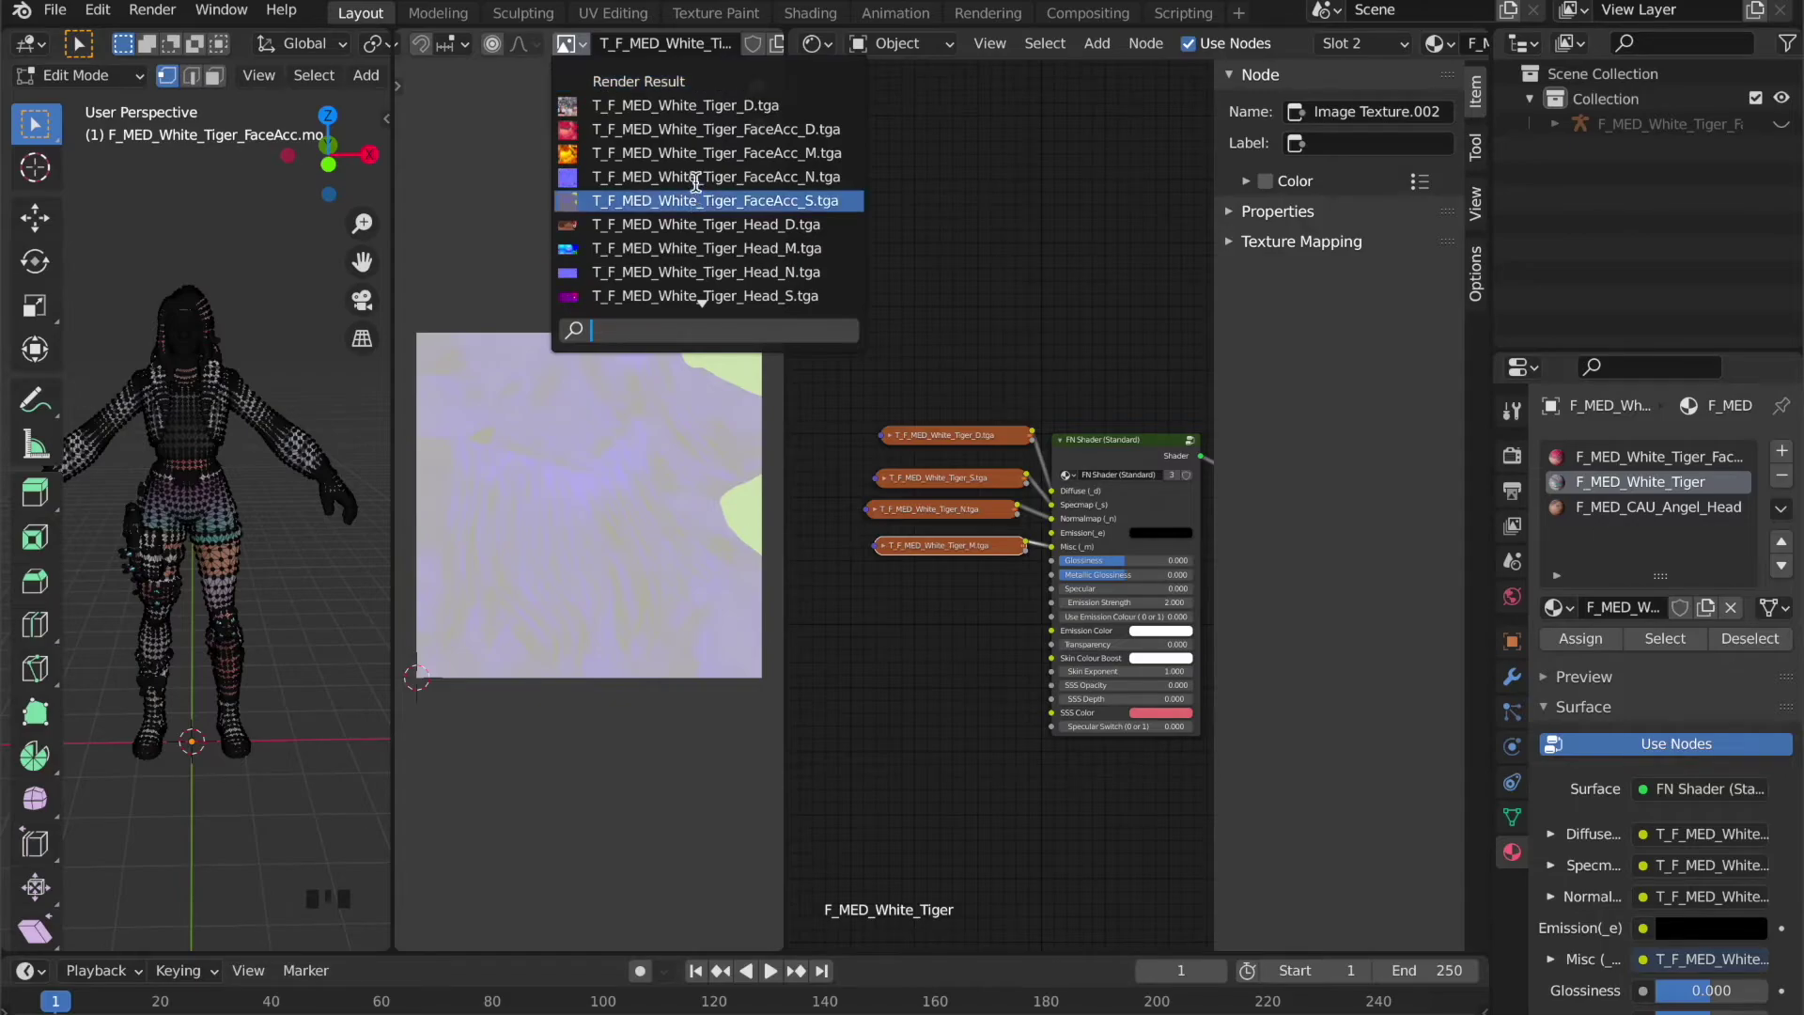
- Display T_F_MED_White_Tiger_D.tga and preview, then clear, the body face UVs
{"action": "left_click", "coordinate": [653, 110]}
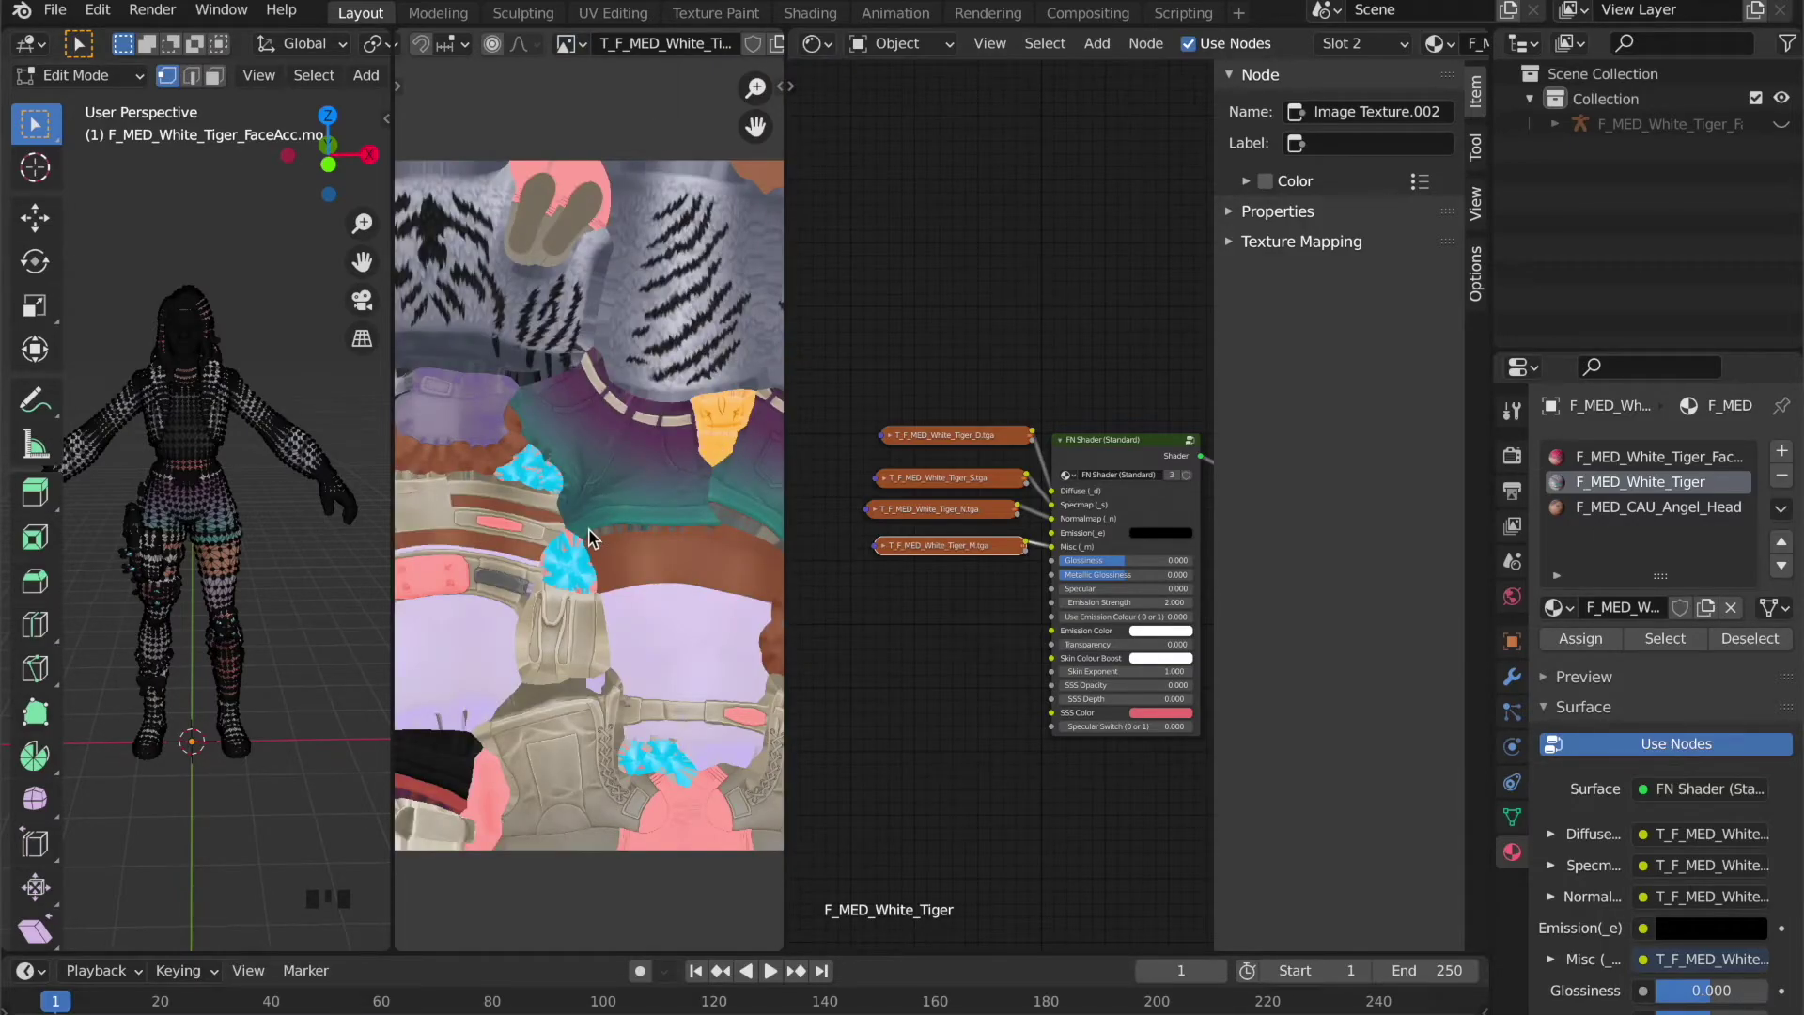
{"action": "left_click_drag", "start_coordinate": [755, 88], "coordinate": [700, 215]}
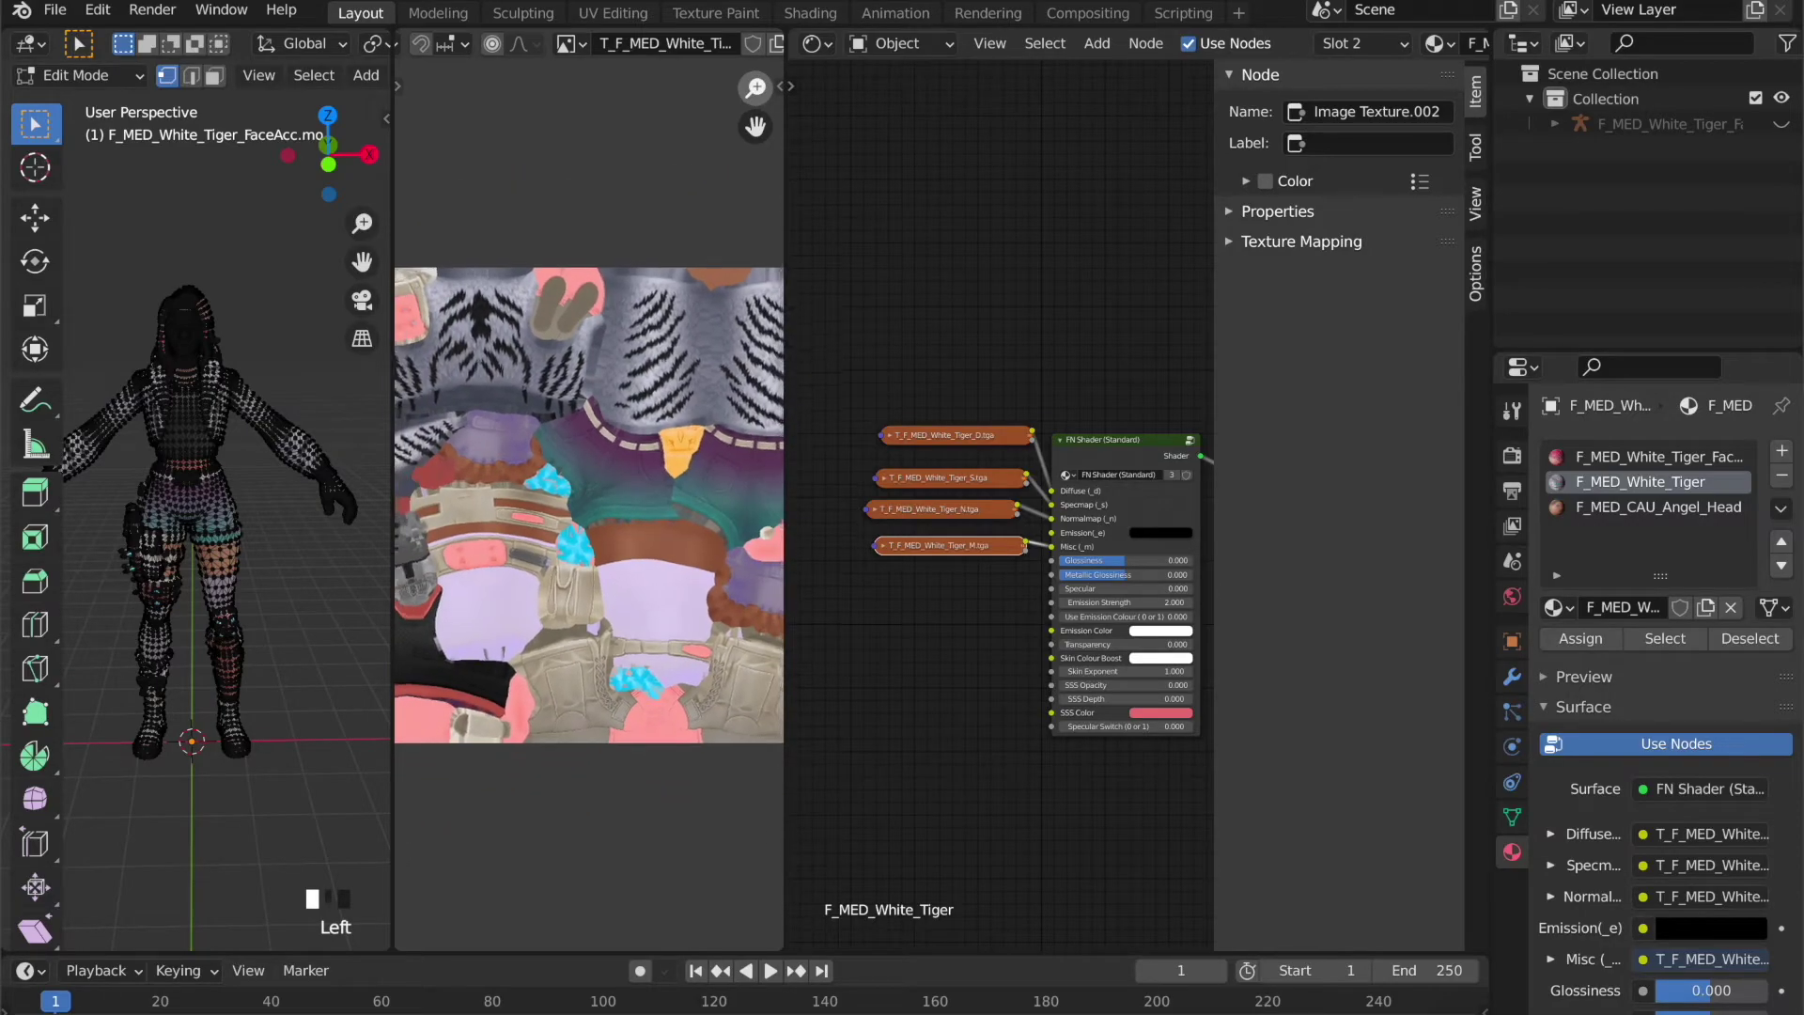
{"action": "scroll", "coordinate": [633, 307], "scroll_direction": "down", "scroll_amount": 2}
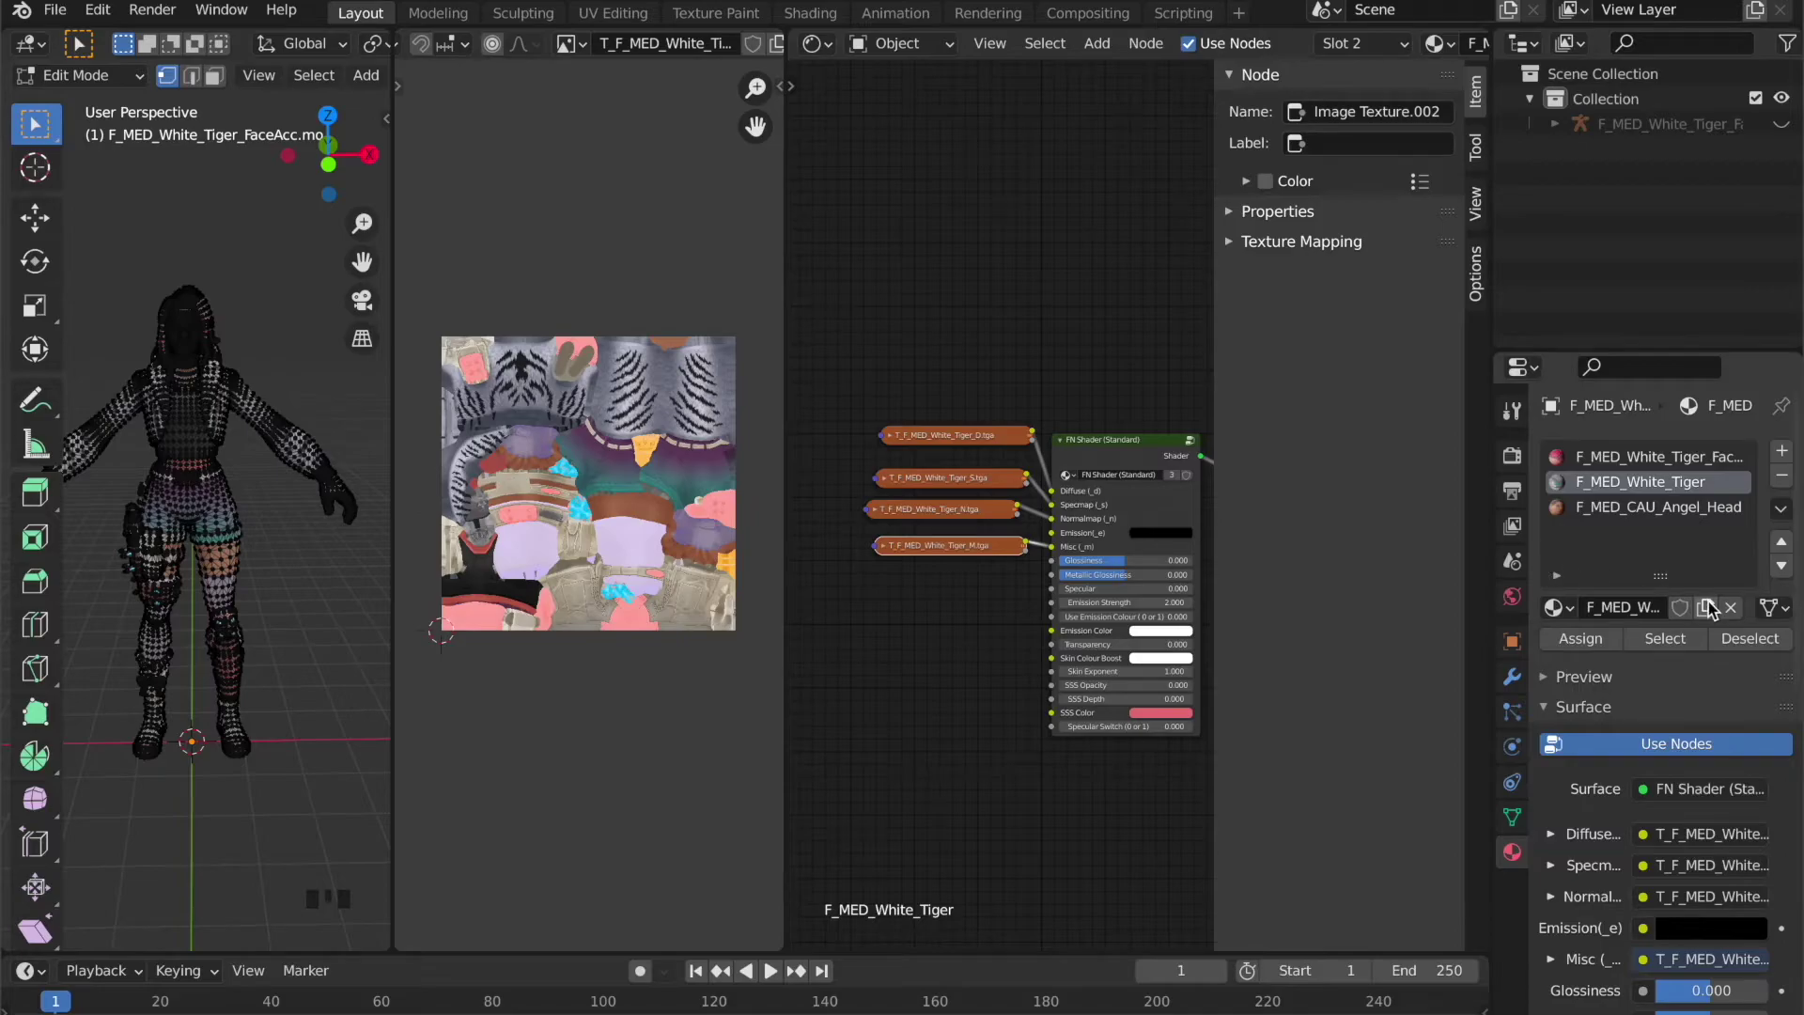
{"action": "left_click", "coordinate": [1666, 639]}
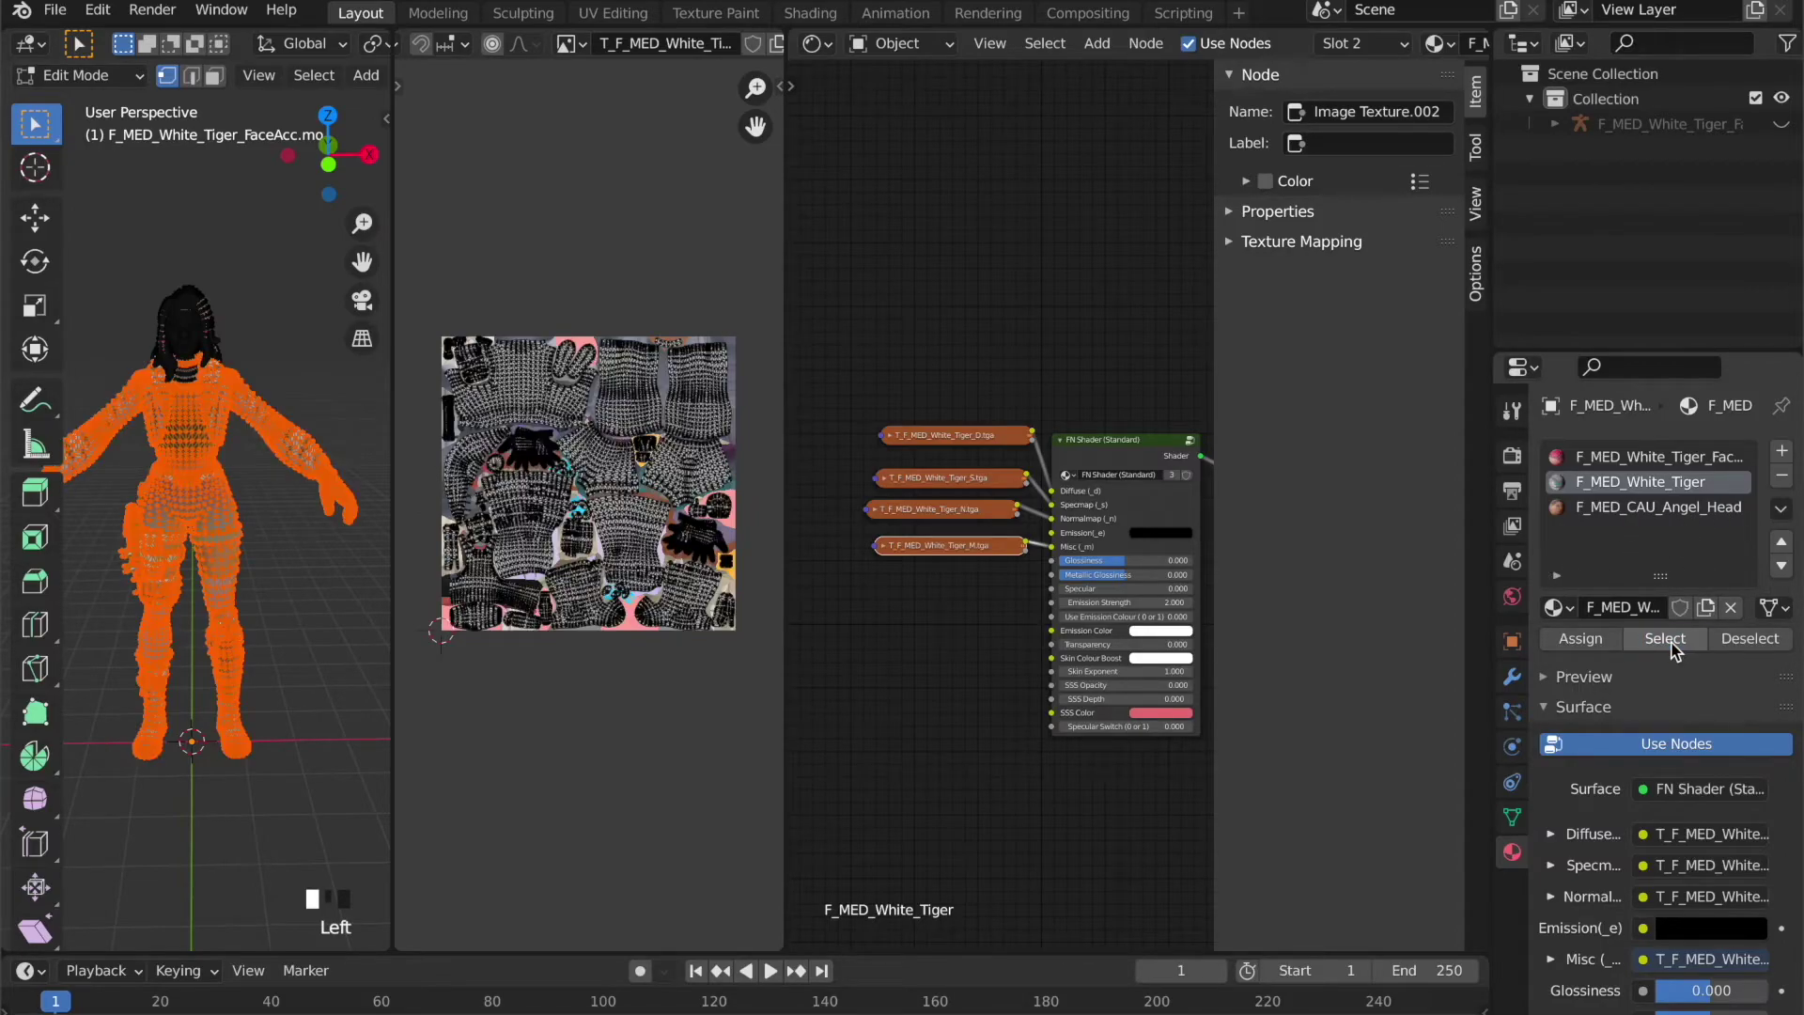
{"action": "left_click", "coordinate": [315, 592]}
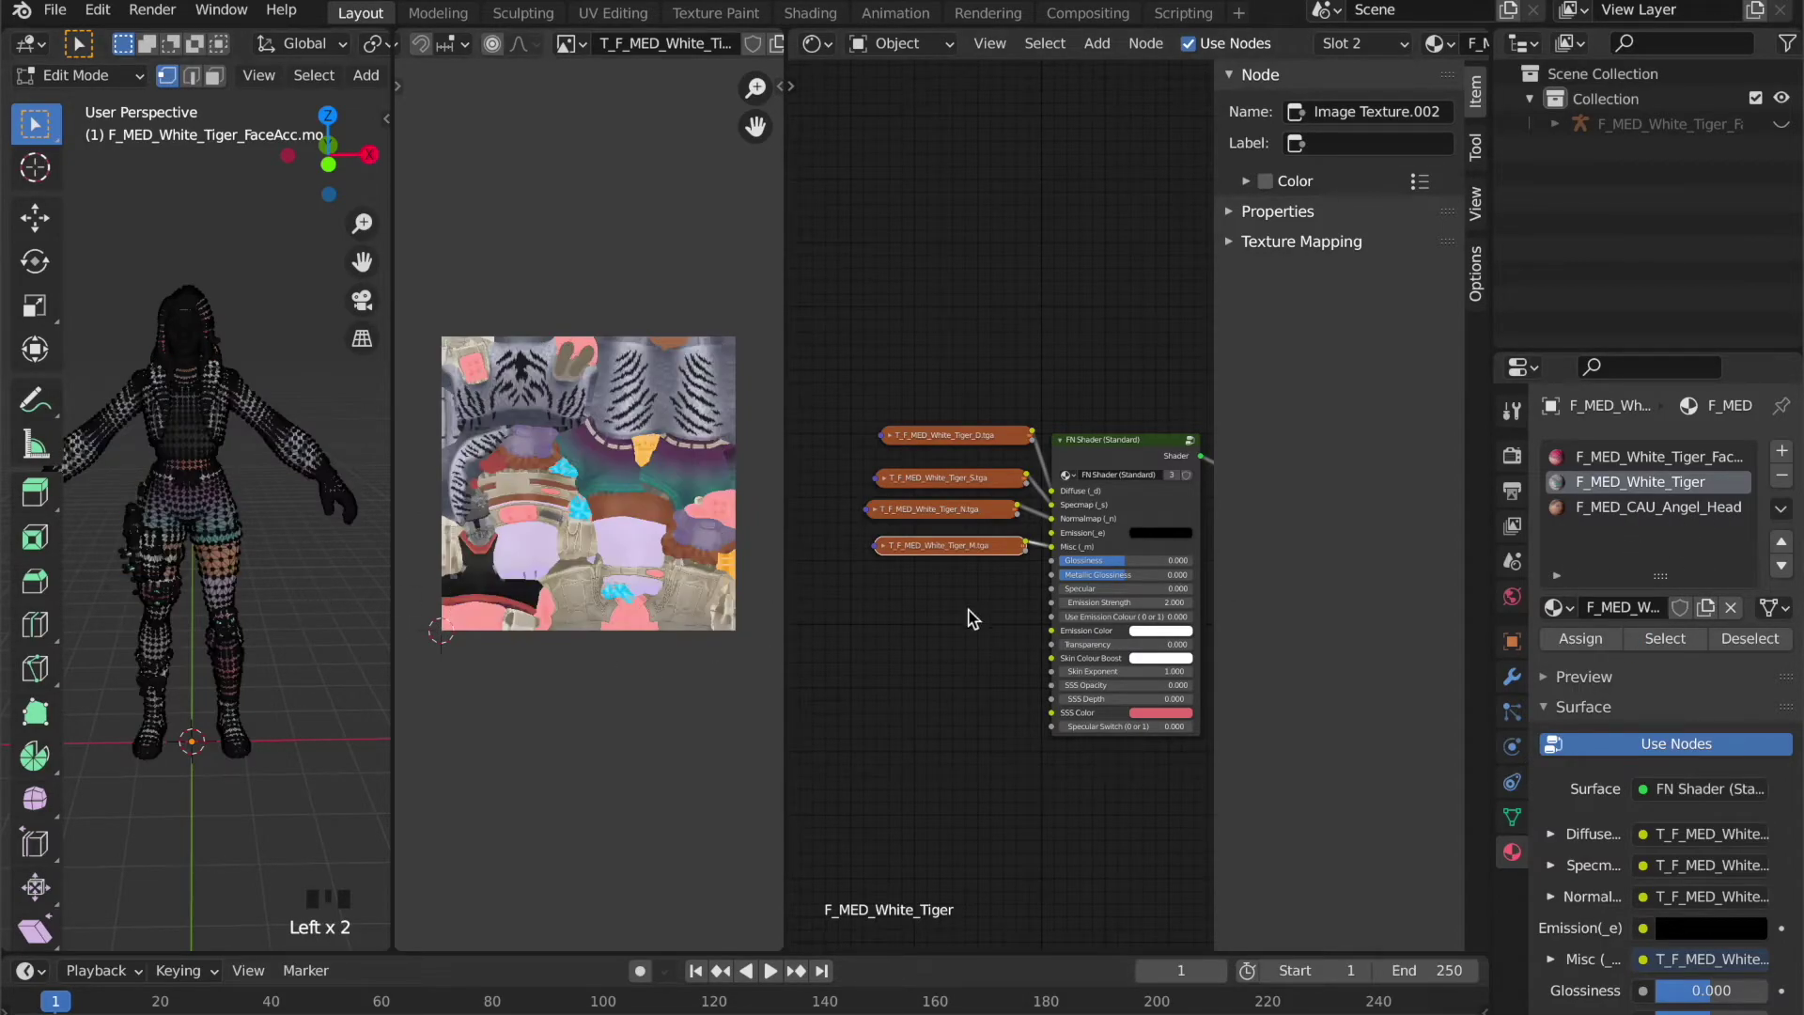
- Compare the F_MED_CAU_Angel_Head UVs, then re-preview and clear the White Tiger body faces
{"action": "left_click", "coordinate": [1668, 510]}
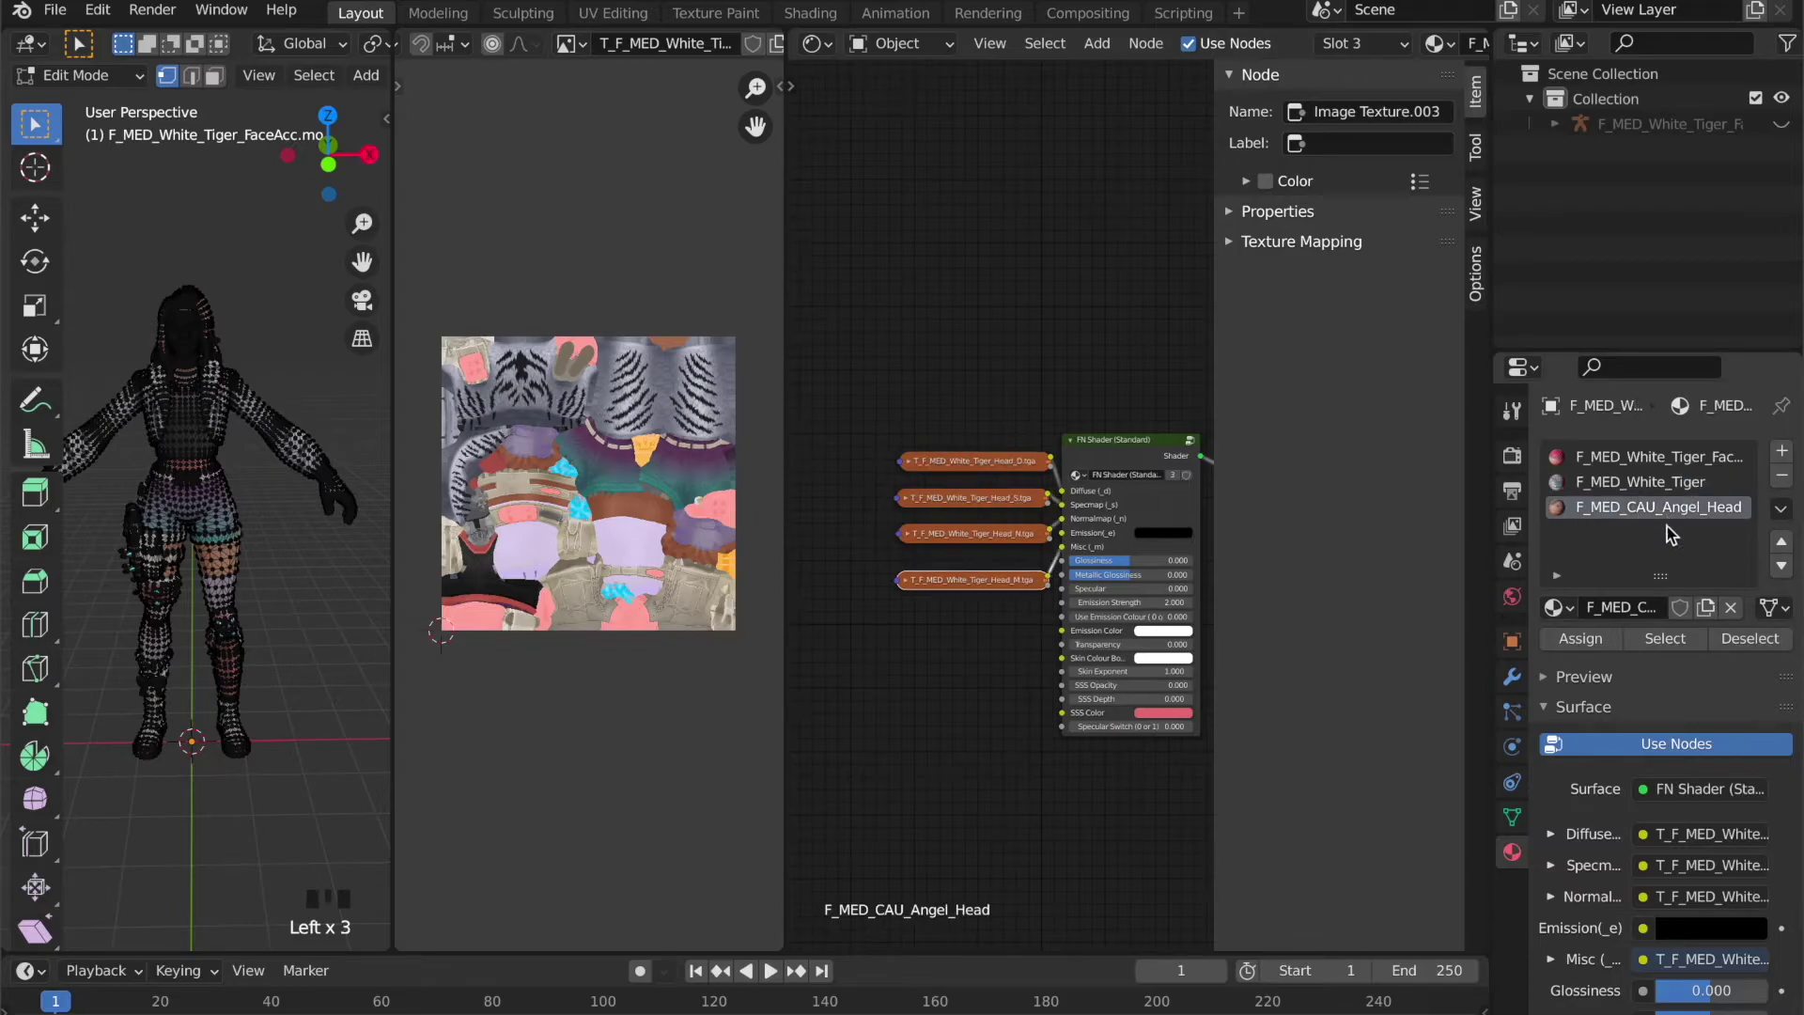
{"action": "left_click", "coordinate": [1666, 639]}
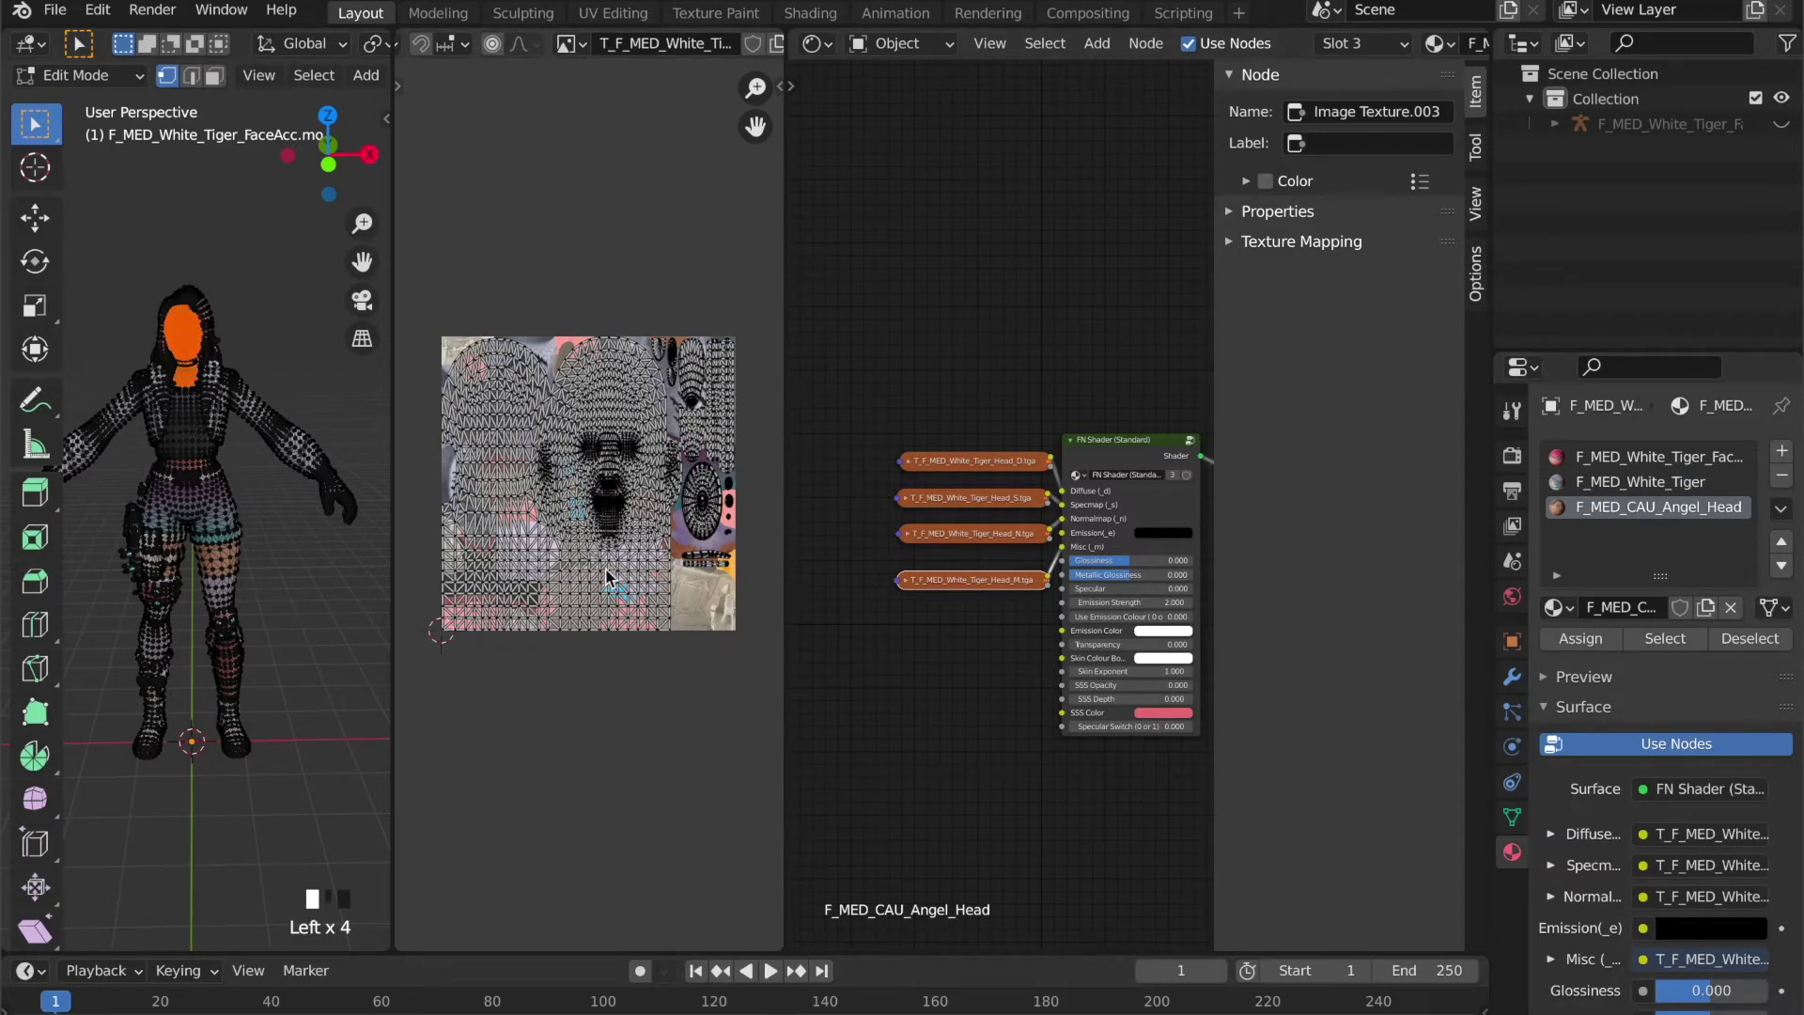
{"action": "left_click", "coordinate": [1678, 483]}
{"action": "left_click", "coordinate": [1692, 508]}
{"action": "left_click", "coordinate": [1750, 638]}
{"action": "left_click", "coordinate": [1668, 486]}
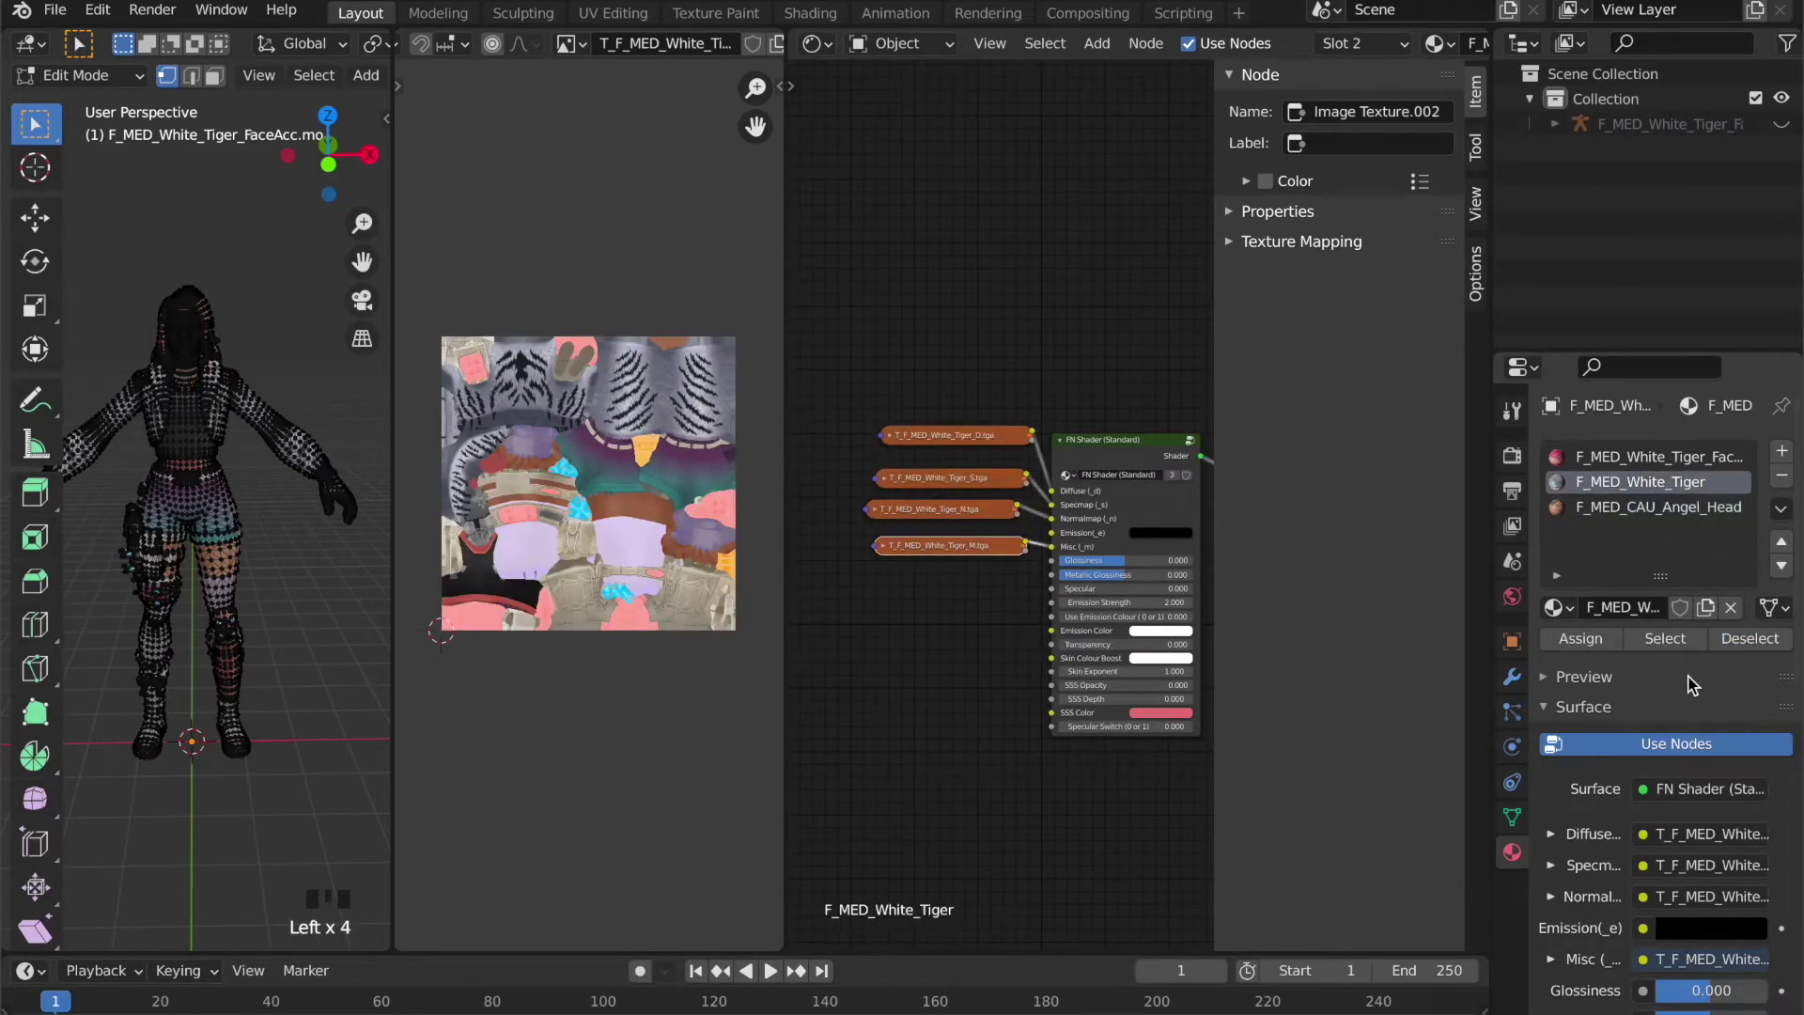
{"action": "left_click", "coordinate": [1666, 639]}
{"action": "scroll", "coordinate": [691, 590], "scroll_direction": "up", "scroll_amount": 3}
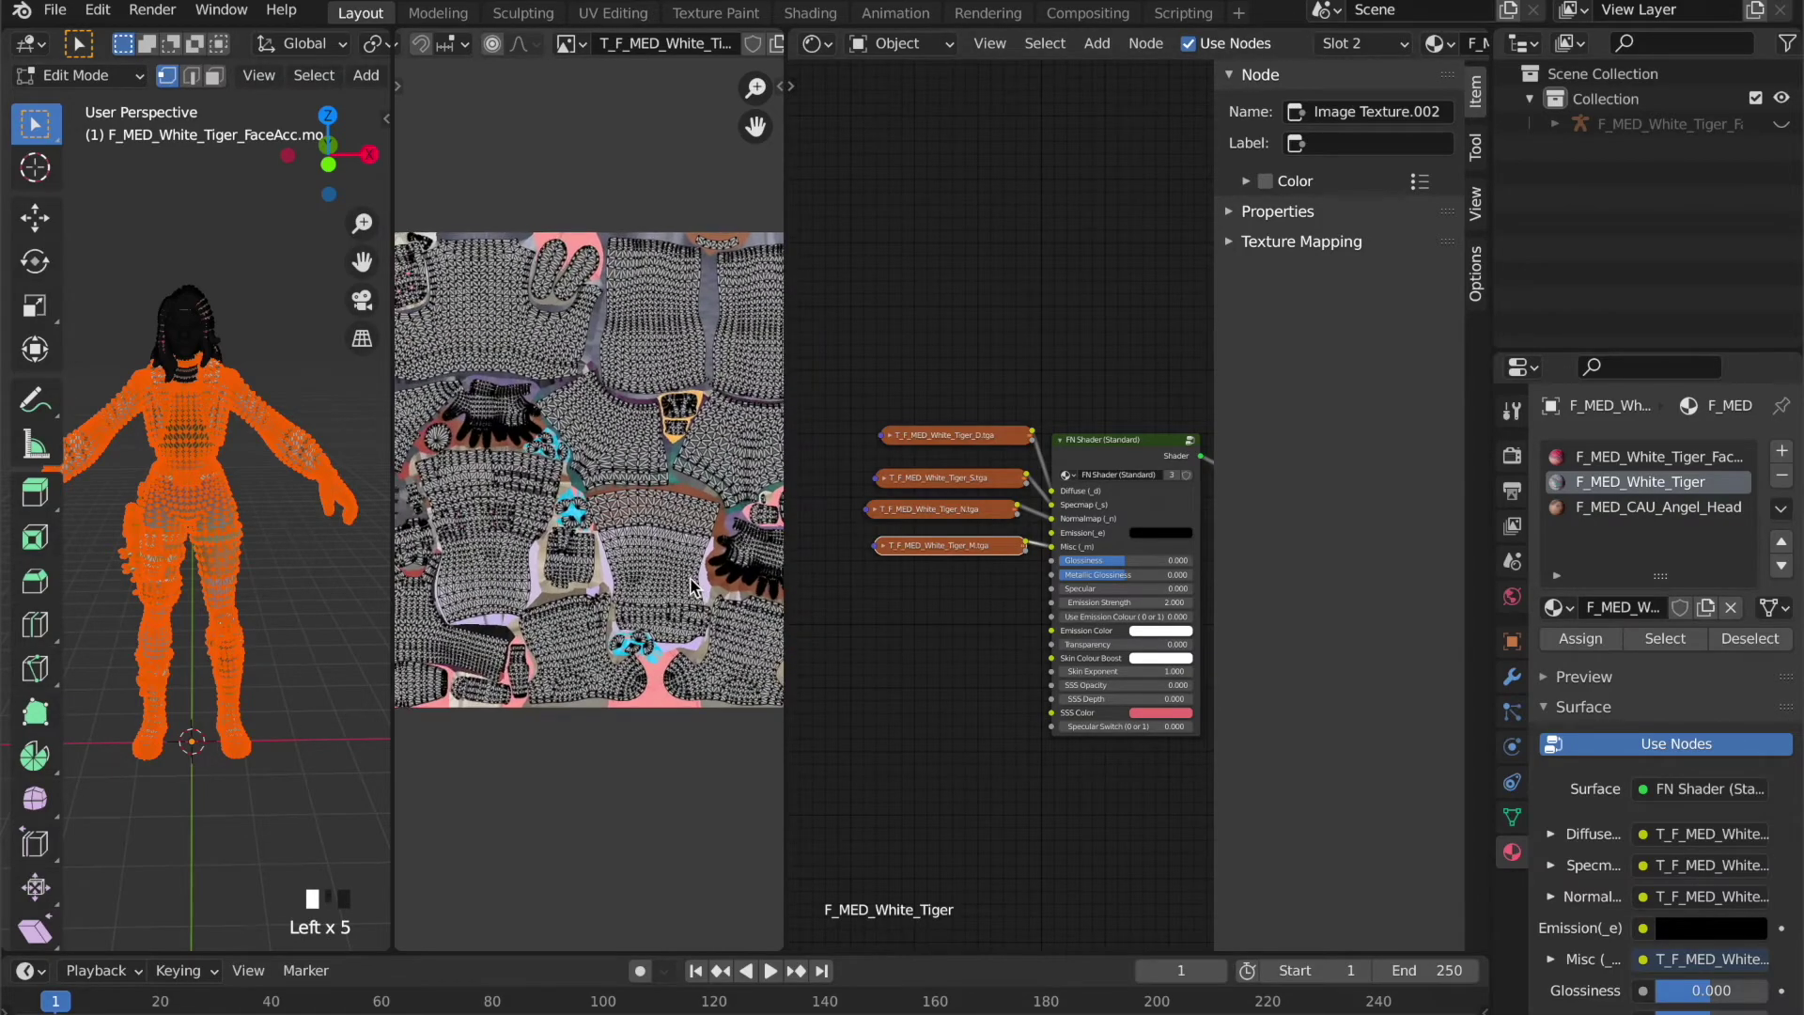
{"action": "scroll", "coordinate": [691, 590], "scroll_direction": "up", "scroll_amount": 1}
{"action": "scroll", "coordinate": [690, 589], "scroll_direction": "up", "scroll_amount": 1}
{"action": "scroll", "coordinate": [691, 589], "scroll_direction": "up", "scroll_amount": 1}
{"action": "scroll", "coordinate": [691, 589], "scroll_direction": "down", "scroll_amount": 2}
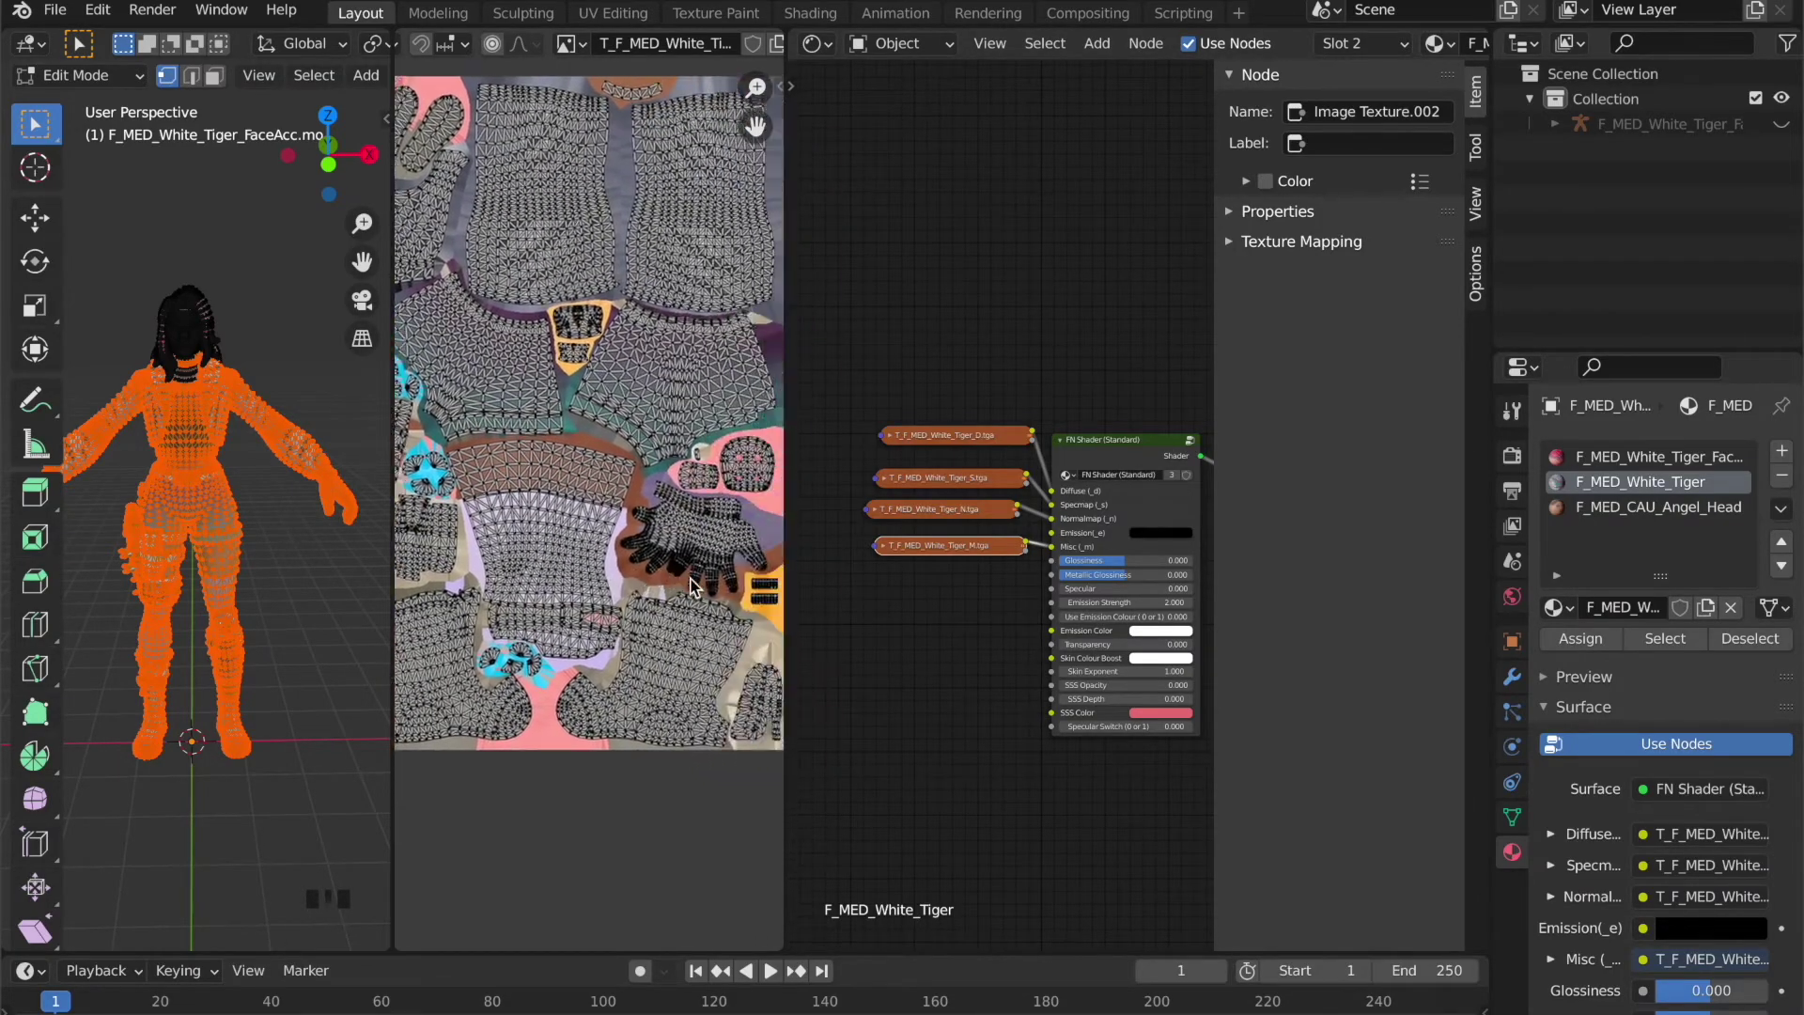
{"action": "scroll", "coordinate": [677, 586], "scroll_direction": "down", "scroll_amount": 1}
{"action": "scroll", "coordinate": [671, 582], "scroll_direction": "down", "scroll_amount": 1}
{"action": "scroll", "coordinate": [664, 581], "scroll_direction": "down", "scroll_amount": 1}
{"action": "scroll", "coordinate": [662, 582], "scroll_direction": "down", "scroll_amount": 1}
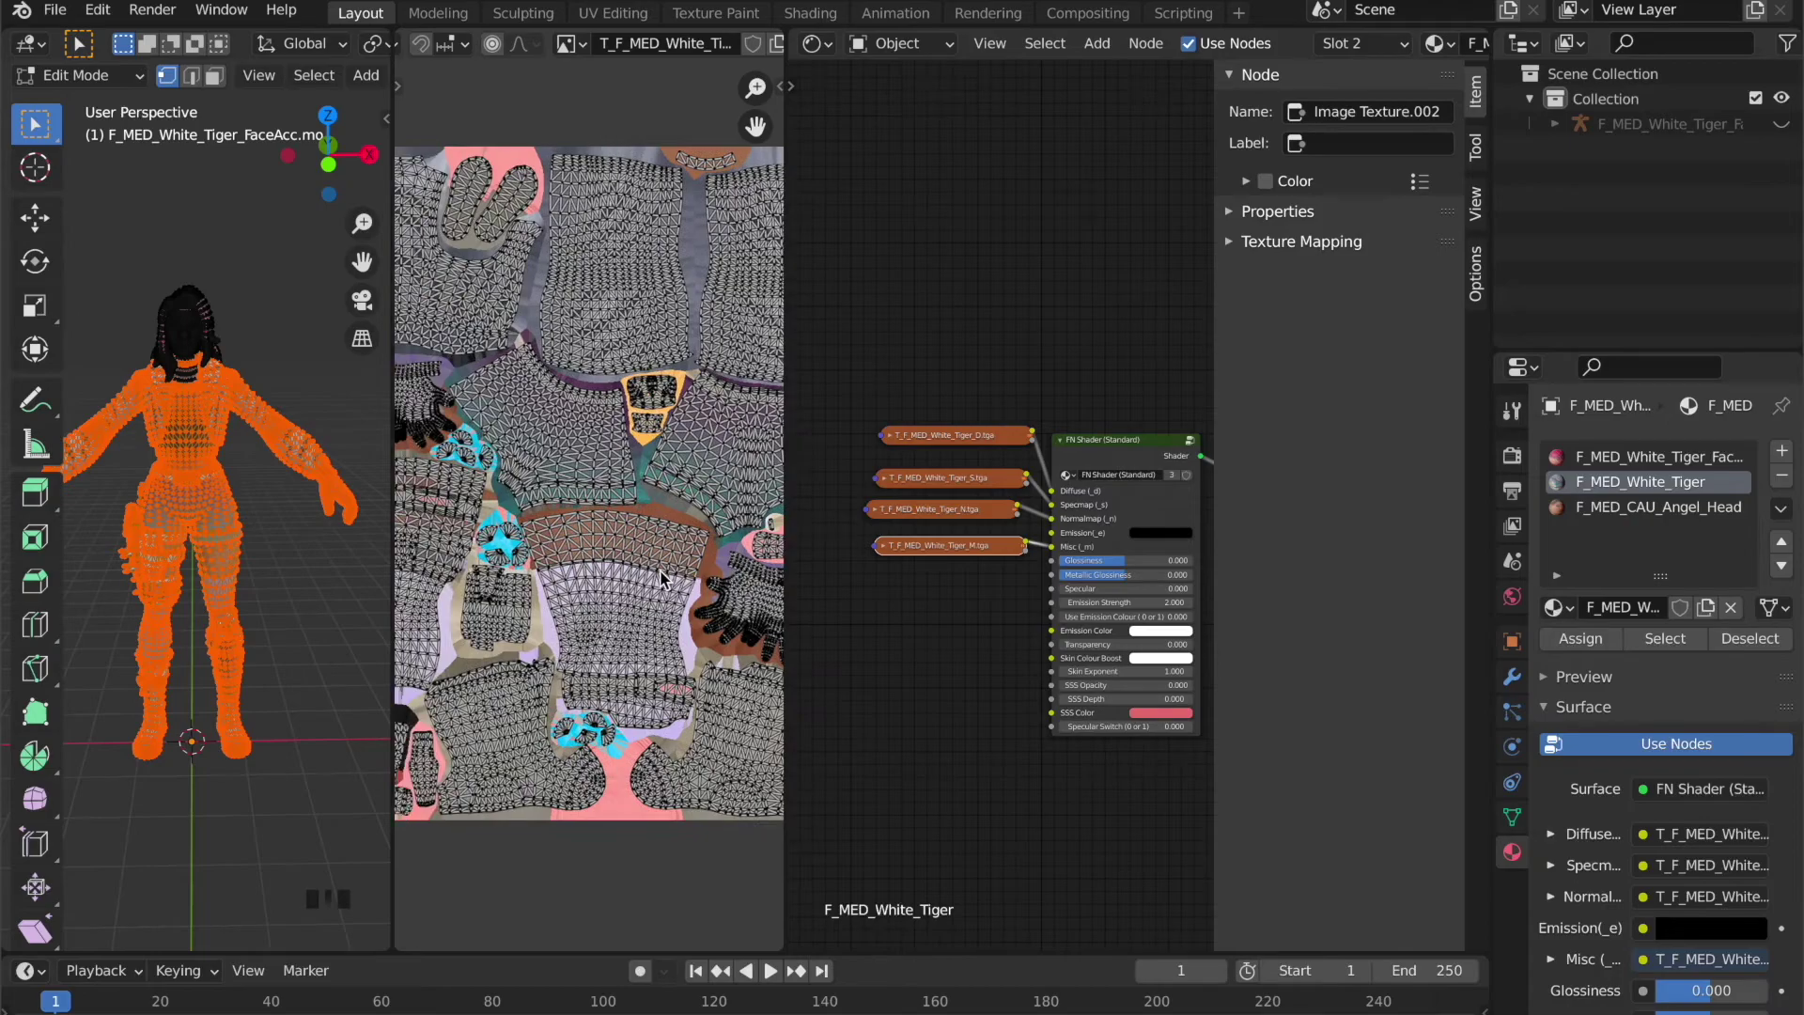
{"action": "scroll", "coordinate": [662, 579], "scroll_direction": "down", "scroll_amount": 1}
{"action": "scroll", "coordinate": [663, 579], "scroll_direction": "down", "scroll_amount": 1}
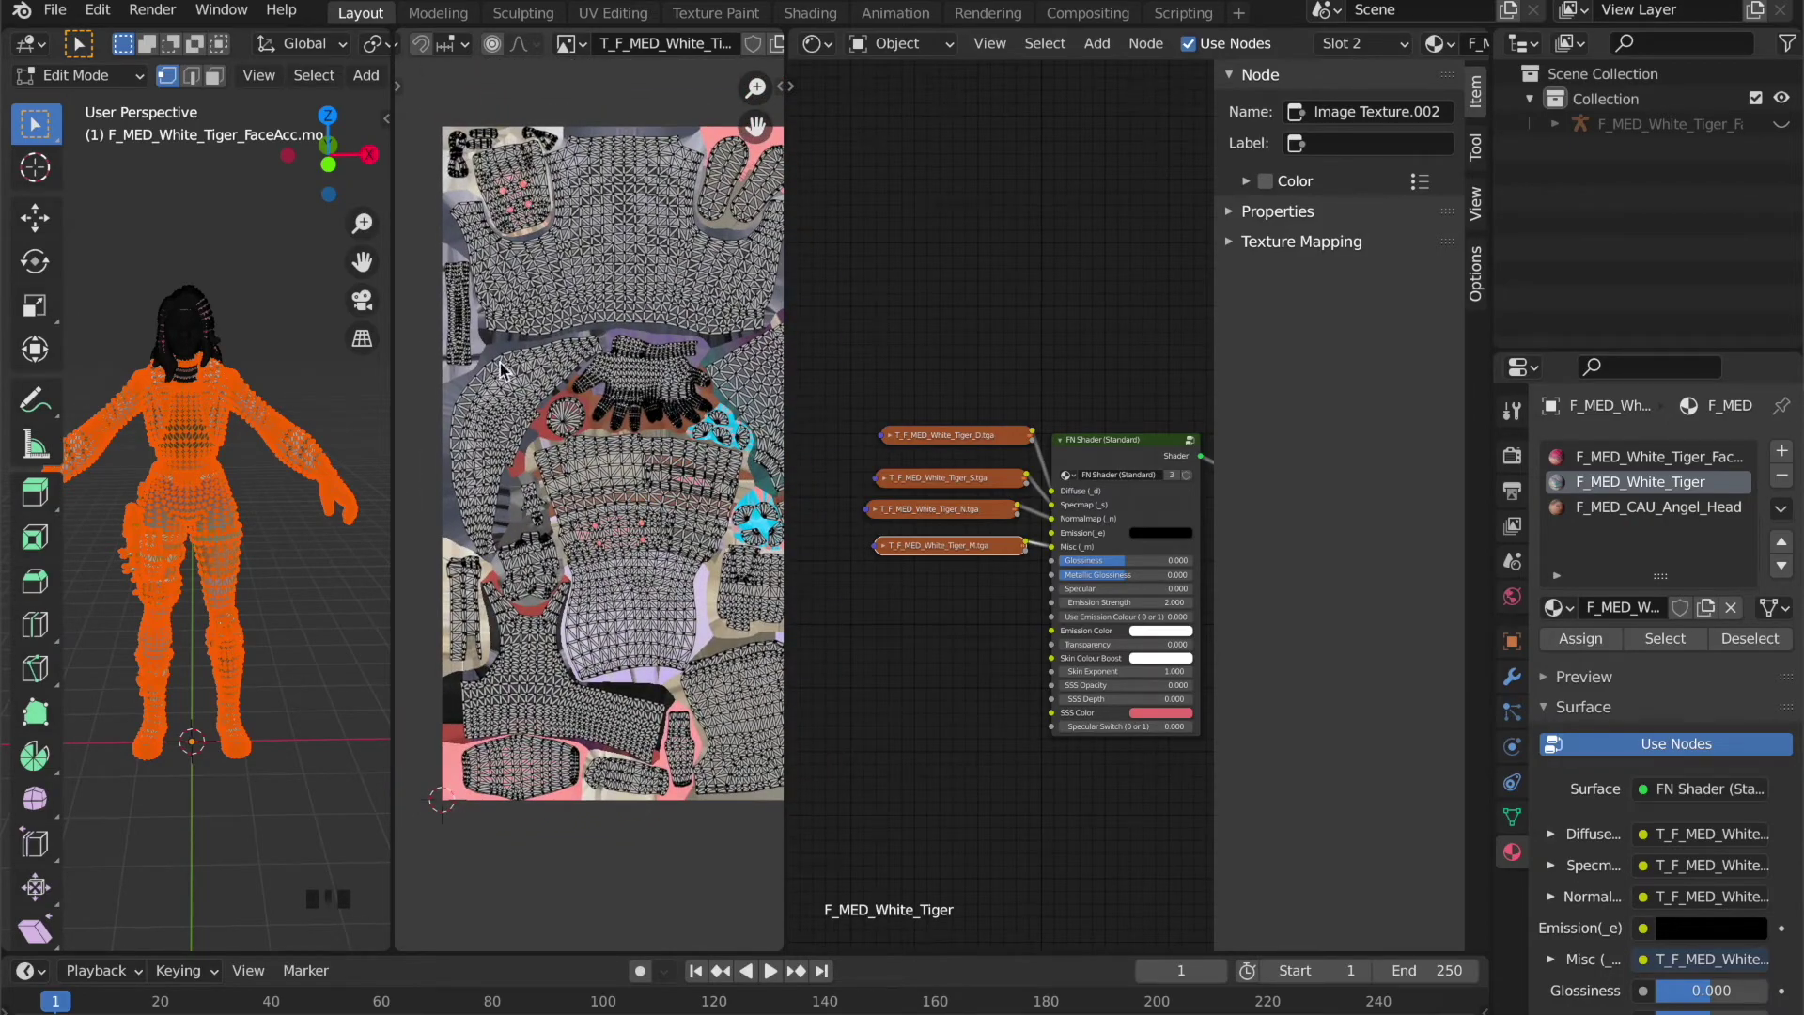
{"action": "left_click", "coordinate": [1755, 641]}
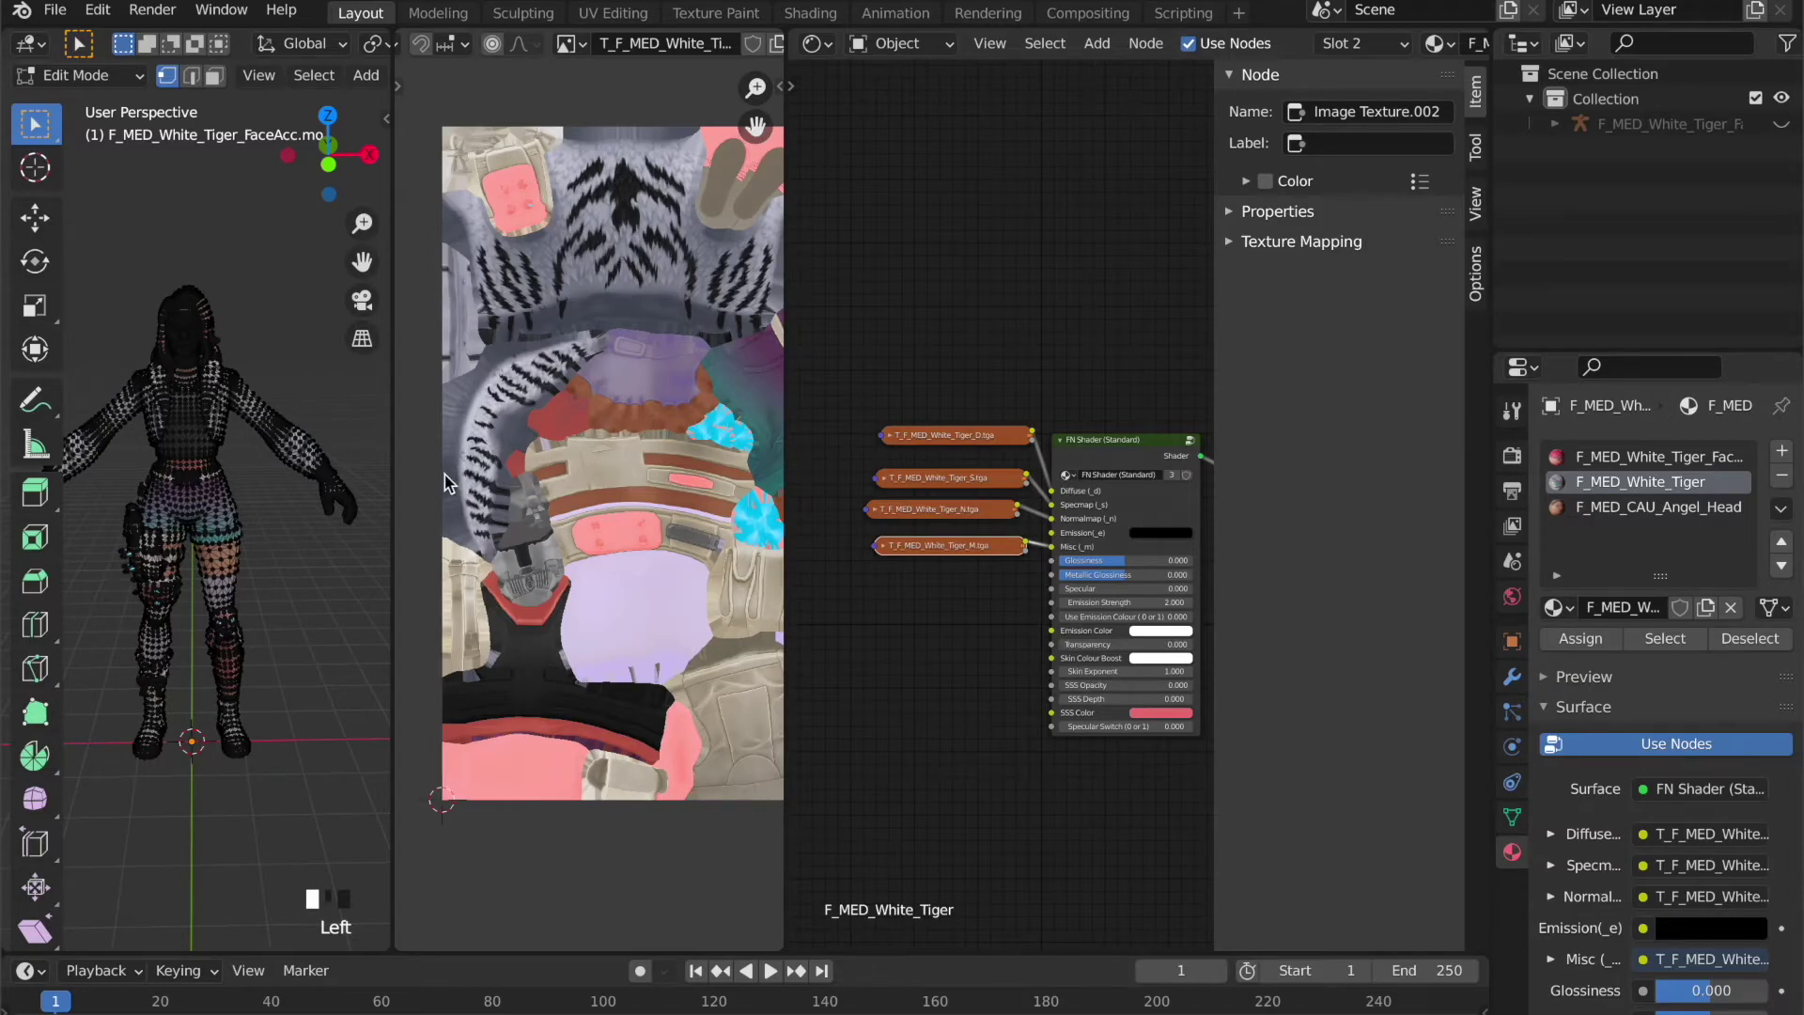
- Return the character to Object Mode and orbit the view slightly
{"action": "left_click", "coordinate": [82, 75]}
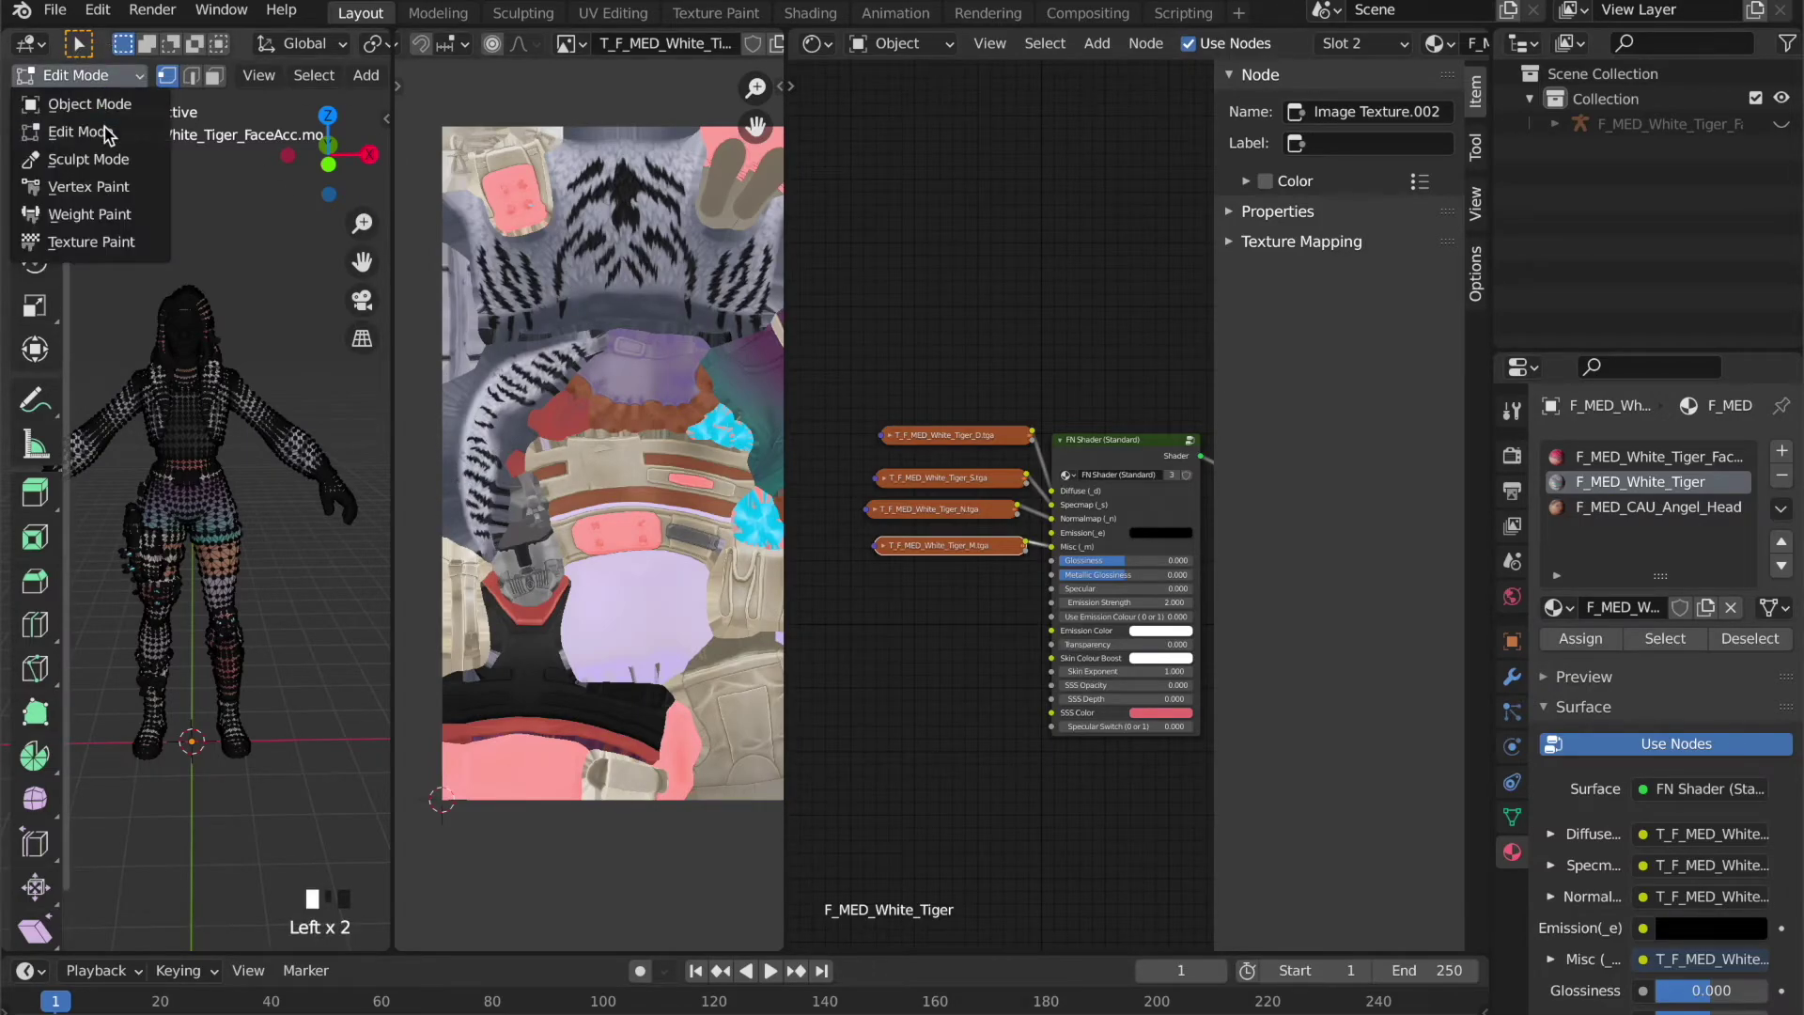
{"action": "left_click", "coordinate": [70, 105]}
{"action": "middle_click_drag", "start_coordinate": [214, 412], "coordinate": [214, 413]}
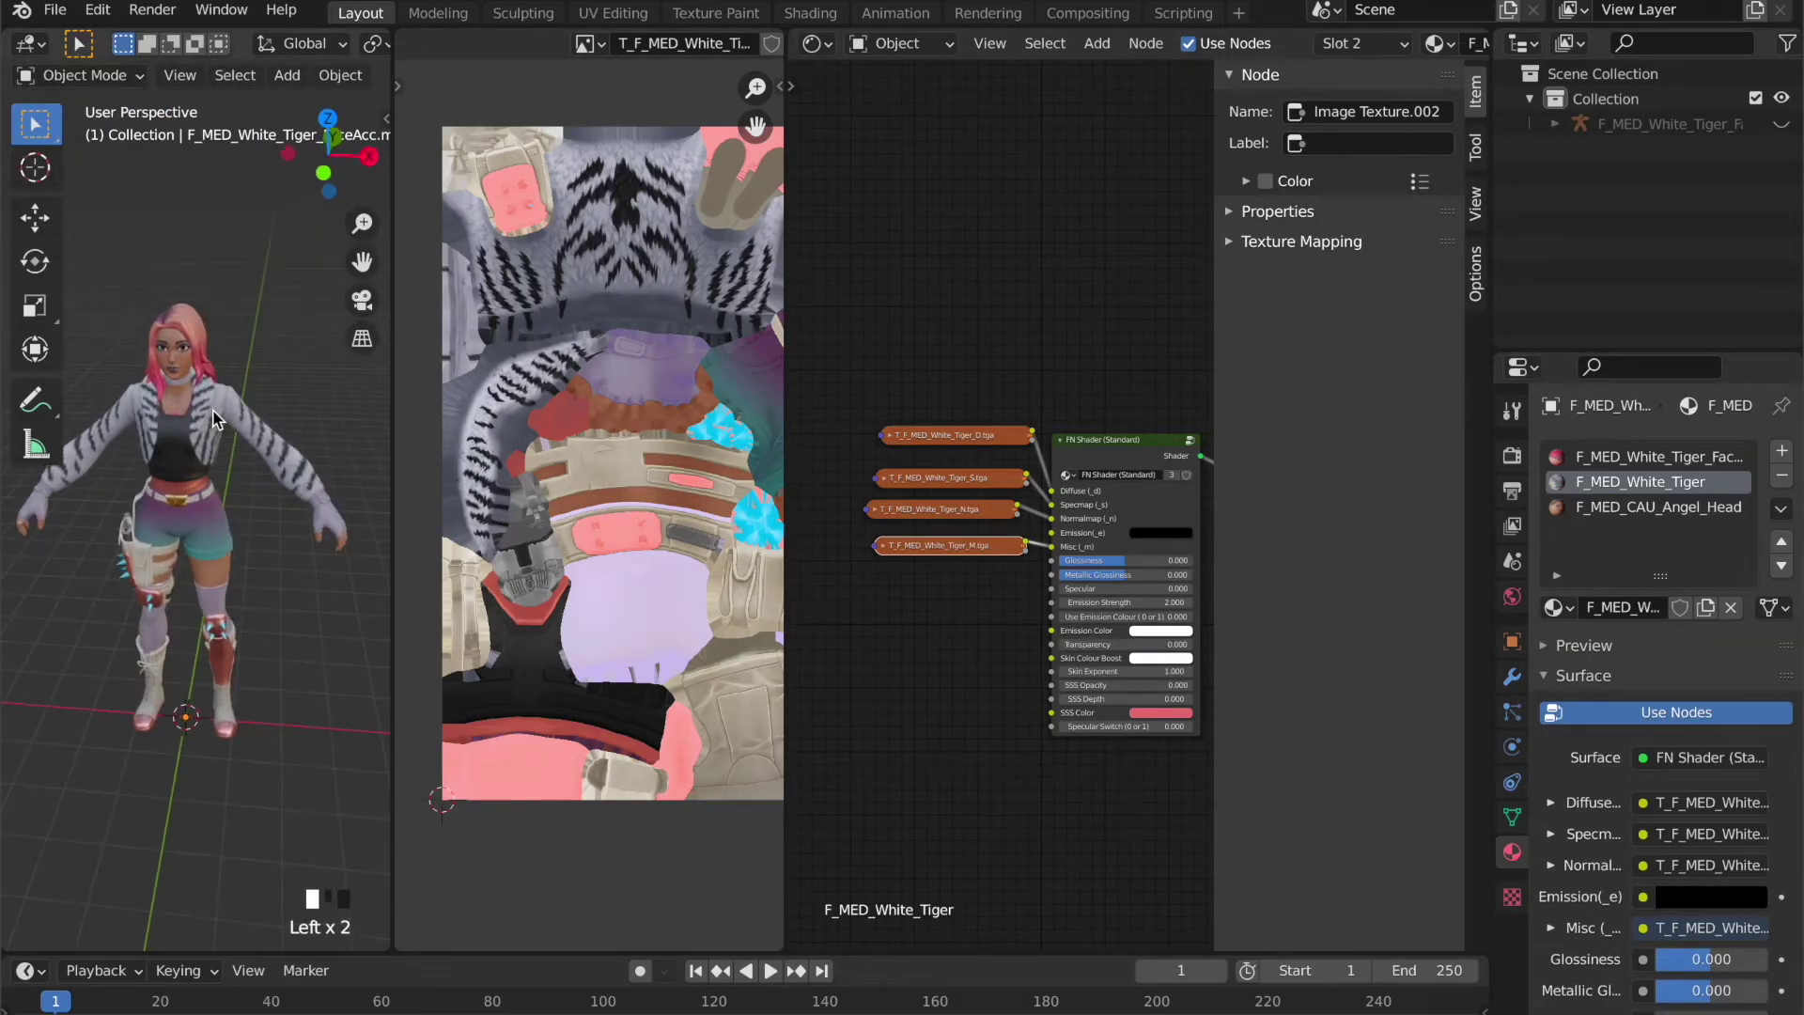
{"action": "scroll", "coordinate": [213, 411], "scroll_direction": "up", "scroll_amount": 2}
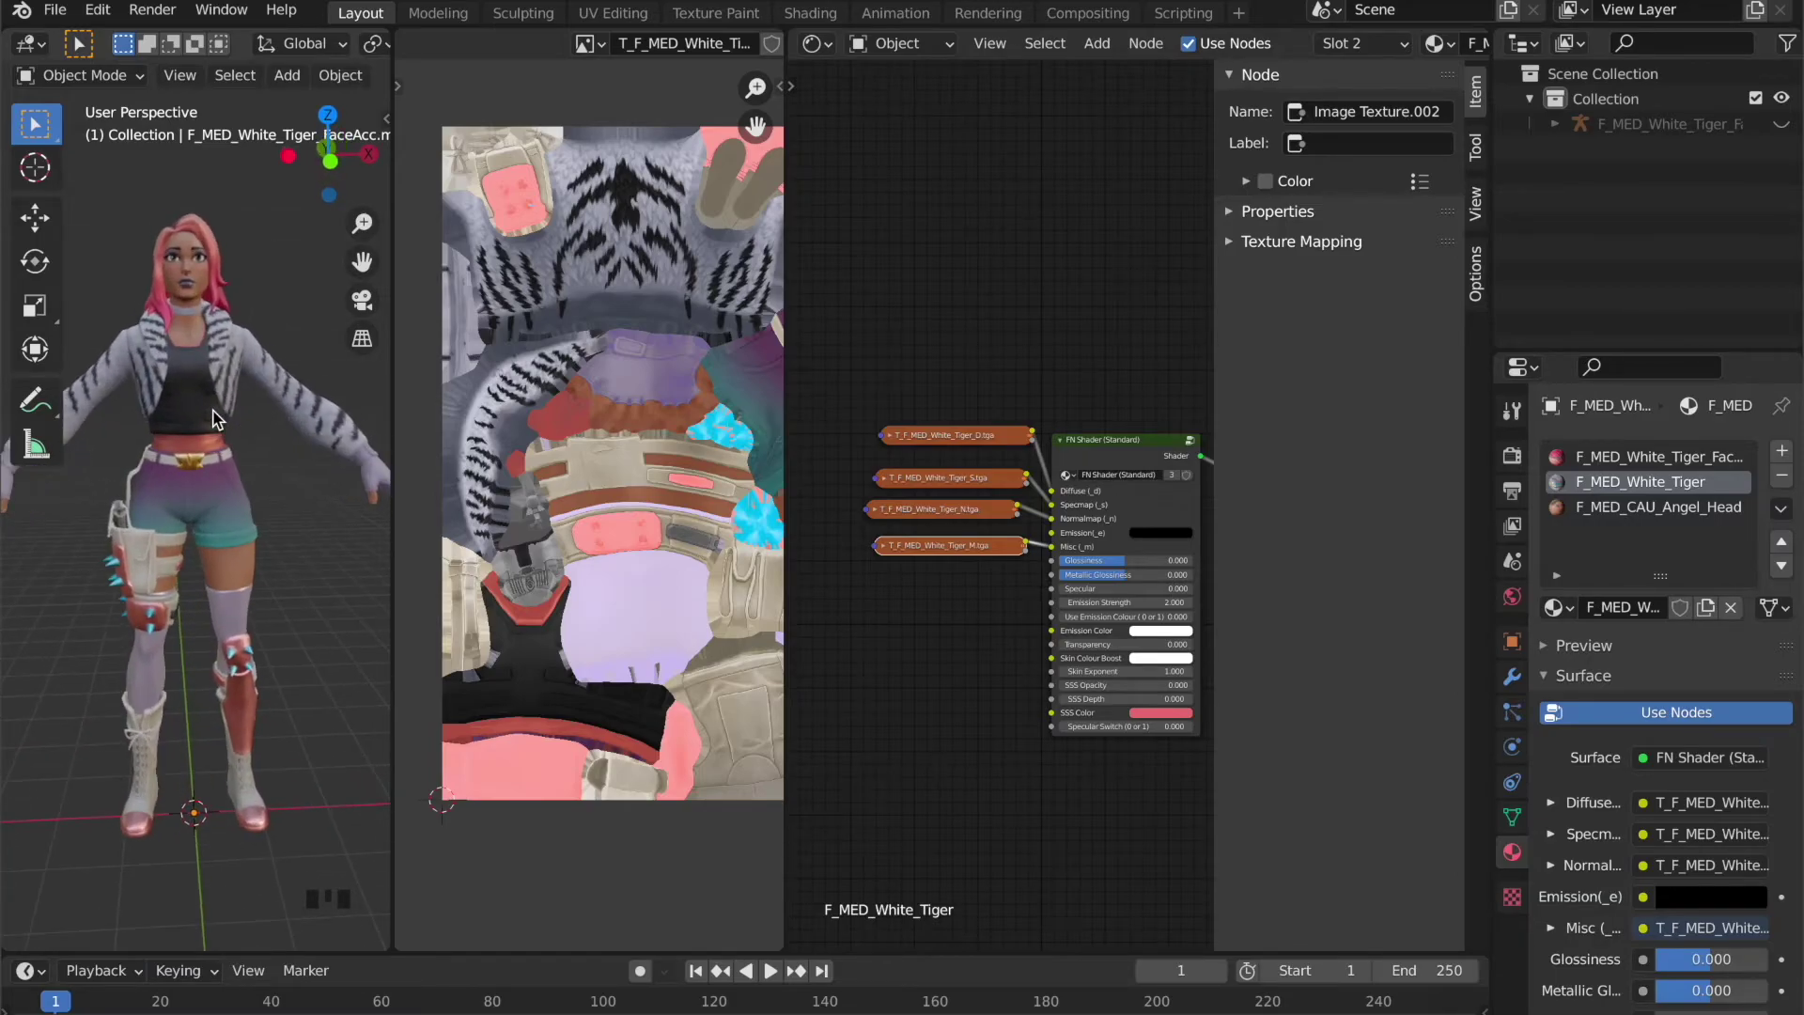
{"action": "scroll", "coordinate": [210, 417], "scroll_direction": "up", "scroll_amount": 2}
{"action": "scroll", "coordinate": [208, 416], "scroll_direction": "down", "scroll_amount": 2}
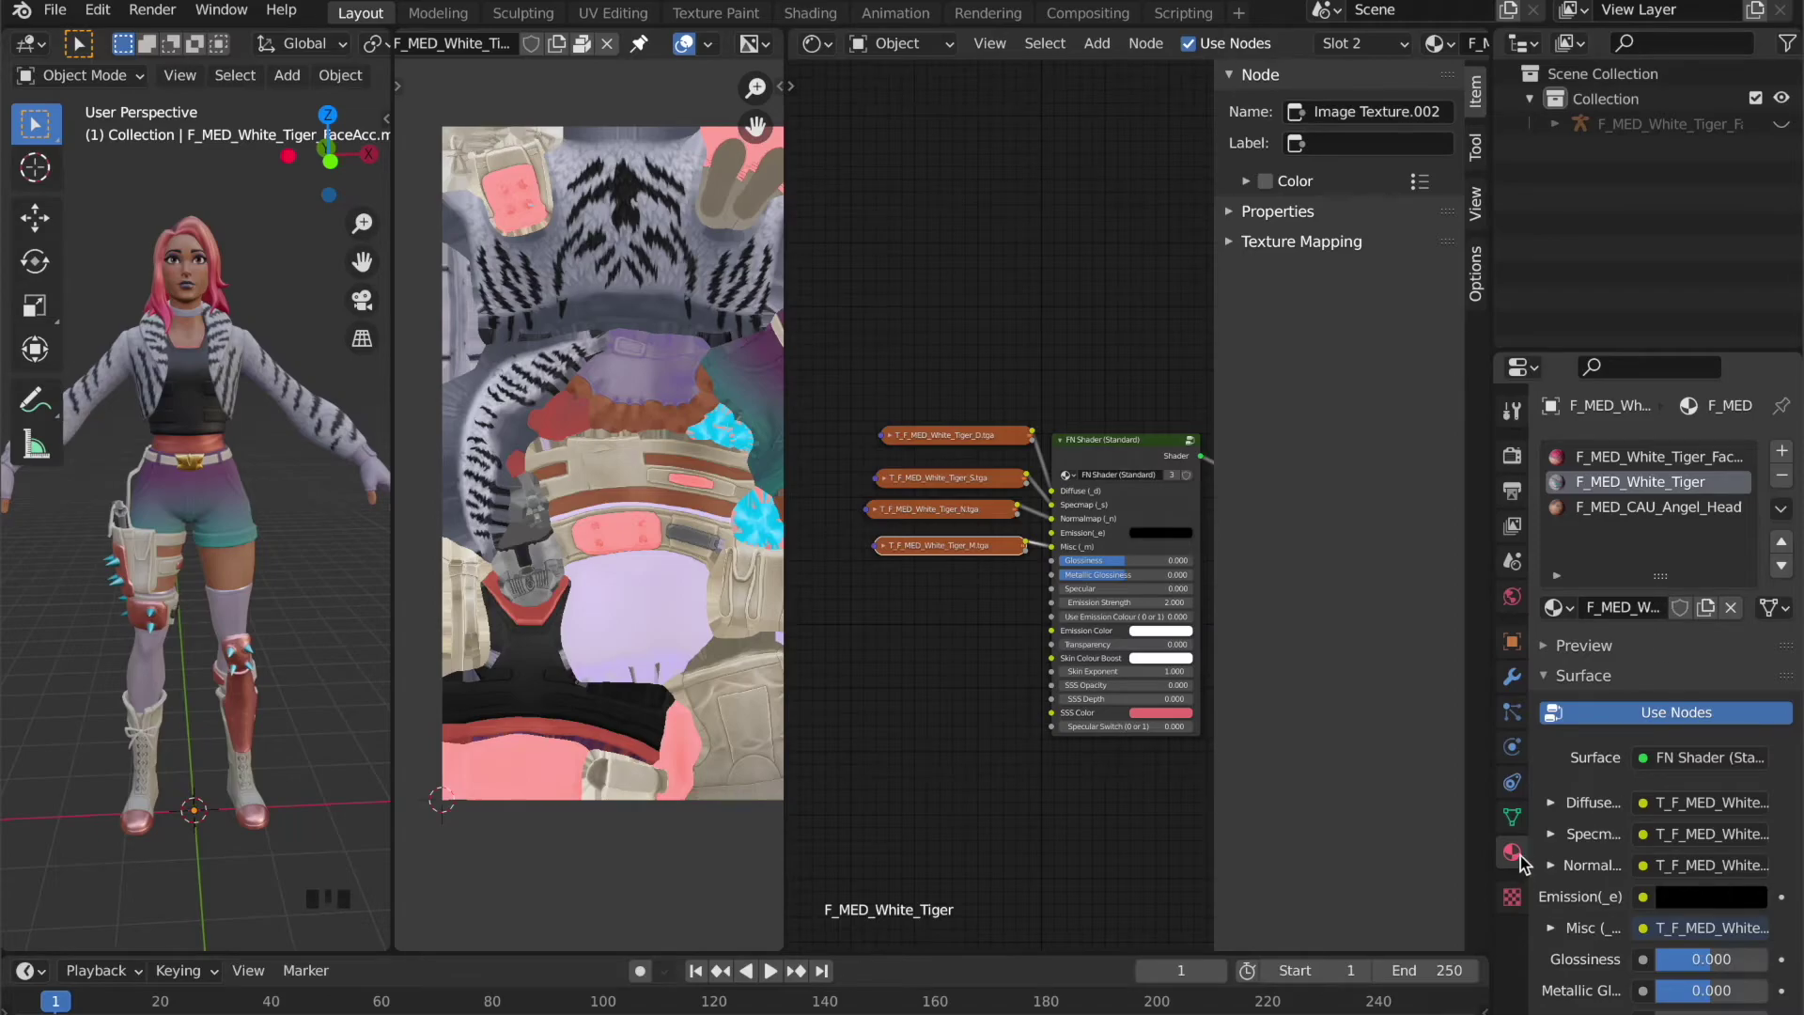
{"action": "left_click", "coordinate": [1523, 861]}
- Check the full-mesh UV layout in Edit Mode, then return to Object Mode and pan the texture
{"action": "left_click", "coordinate": [84, 75]}
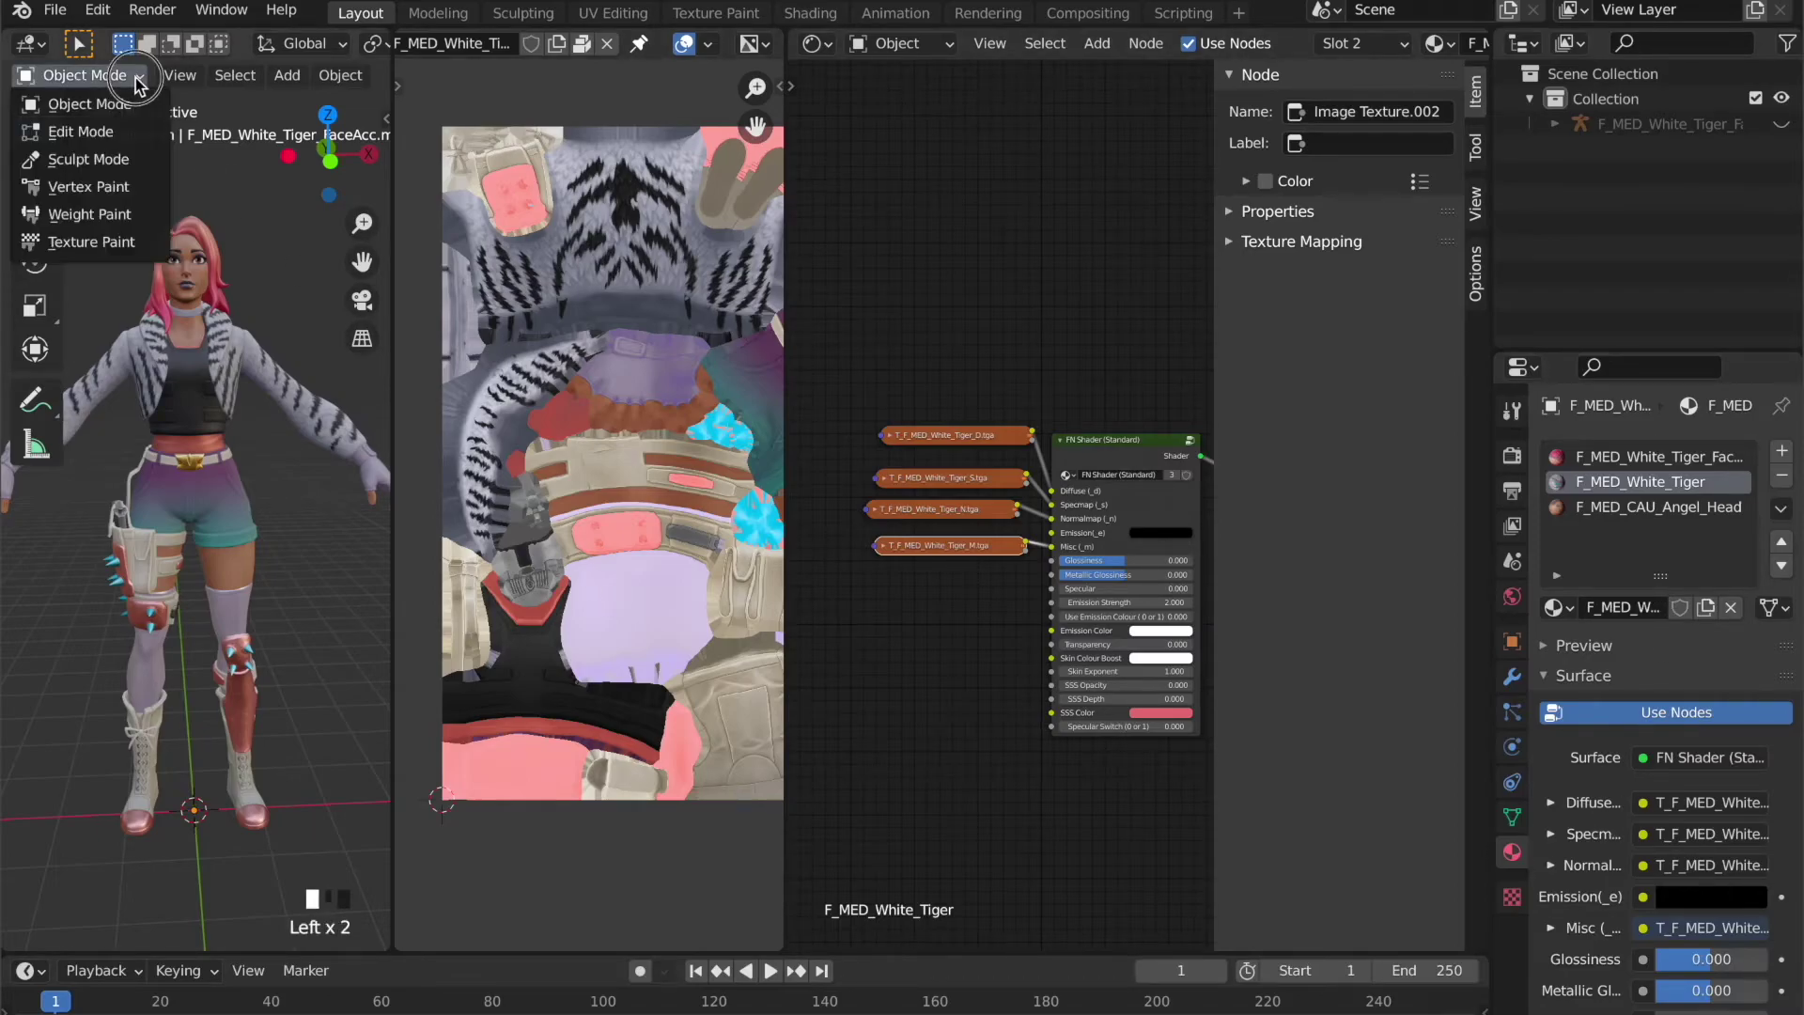
{"action": "left_click", "coordinate": [78, 125]}
{"action": "left_click", "coordinate": [1702, 643]}
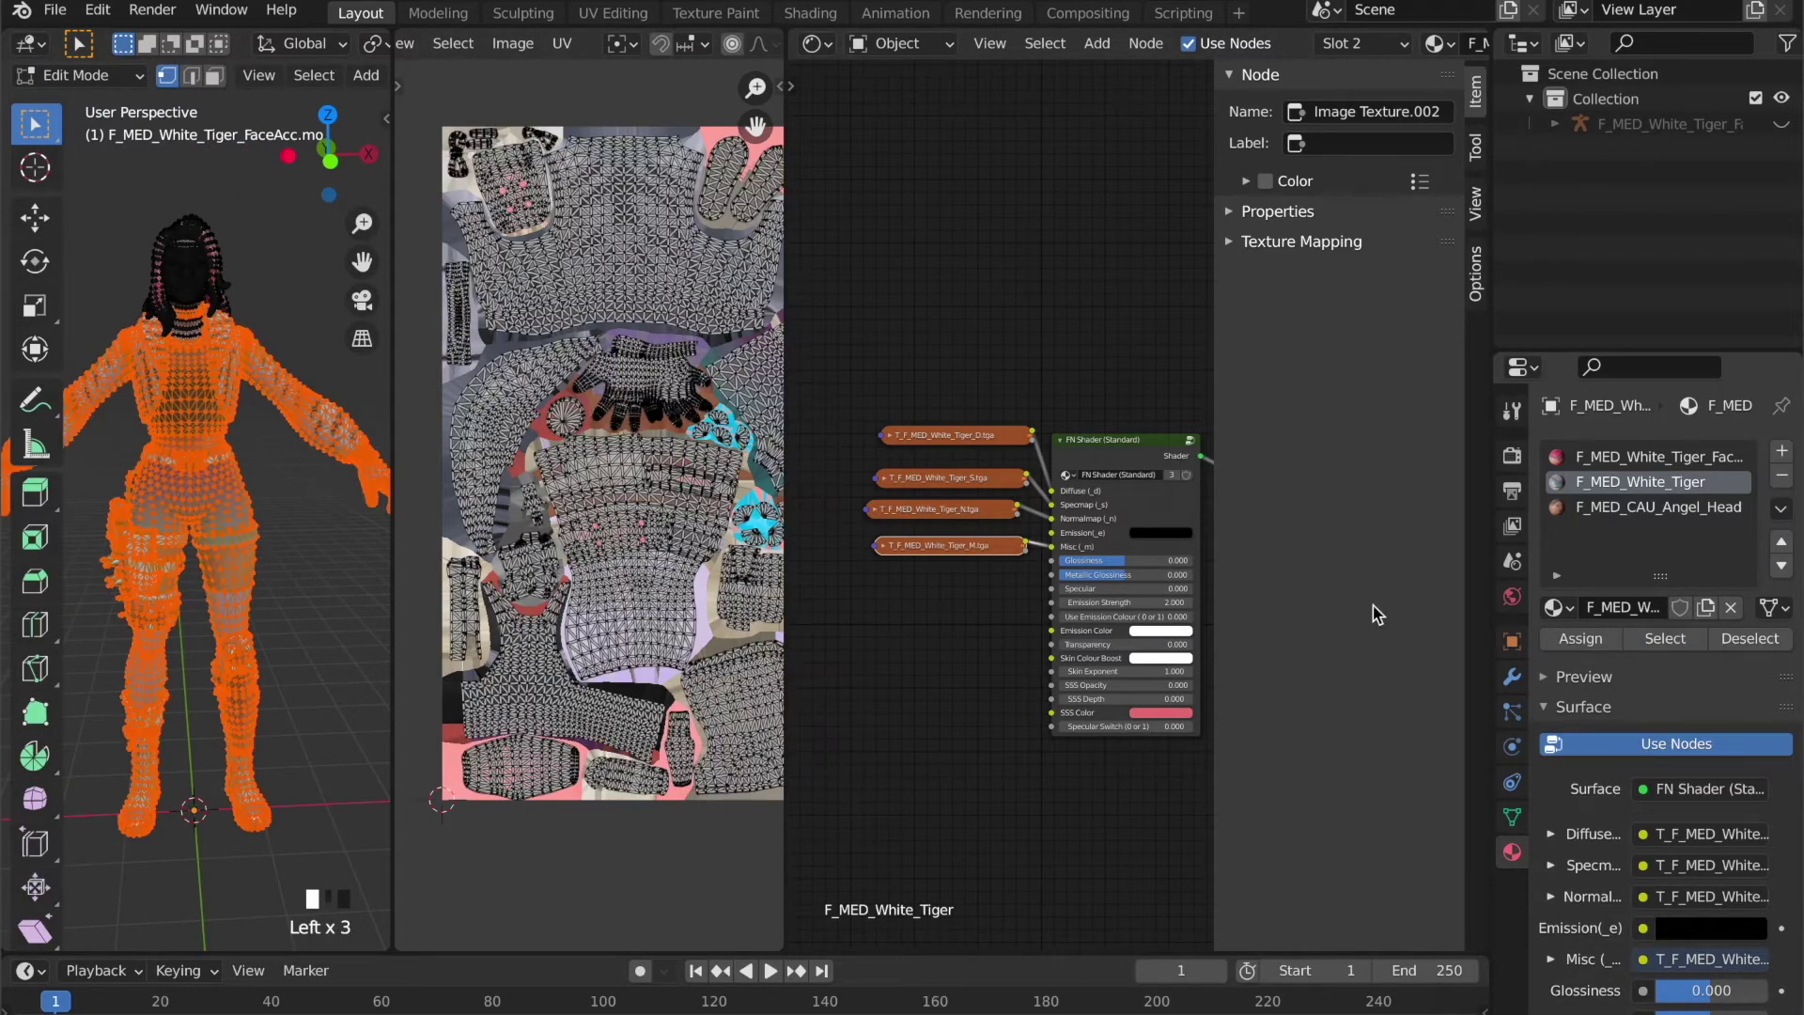
{"action": "left_click", "coordinate": [120, 75]}
{"action": "left_click", "coordinate": [90, 104]}
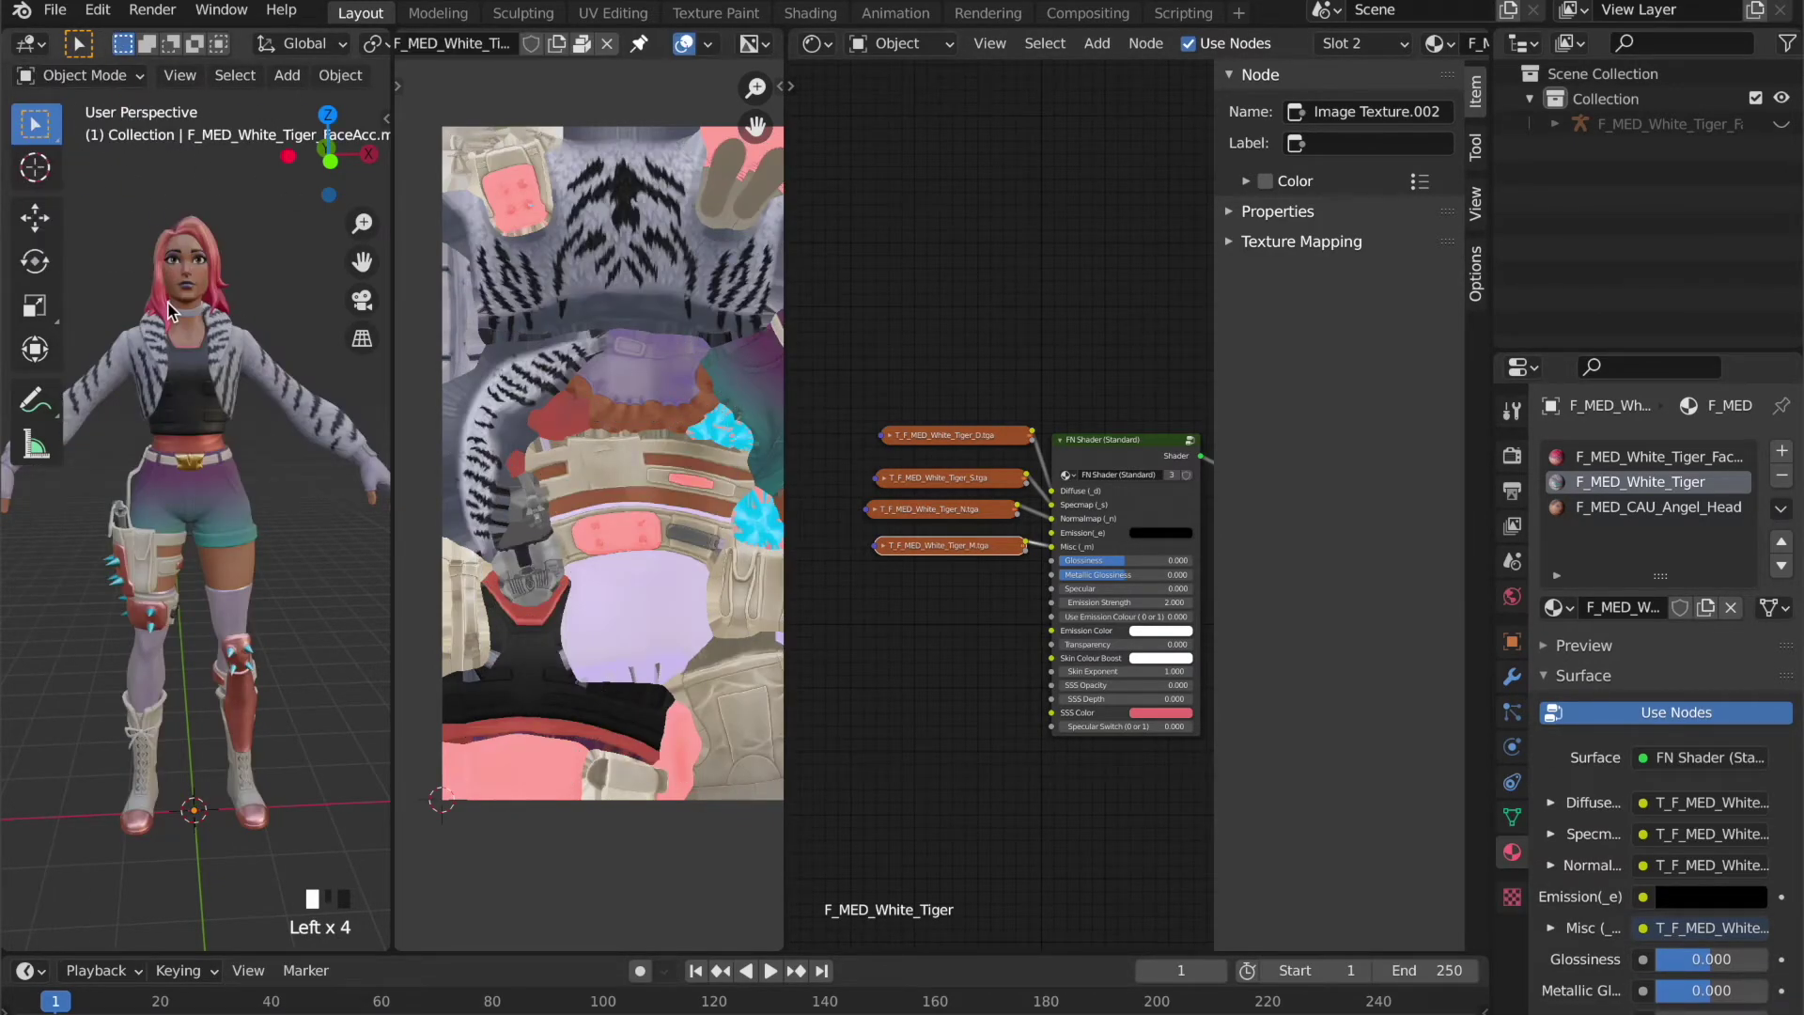
{"action": "middle_click_drag", "start_coordinate": [777, 418], "coordinate": [740, 440]}
{"action": "scroll", "coordinate": [741, 440], "scroll_direction": "down", "scroll_amount": 3}
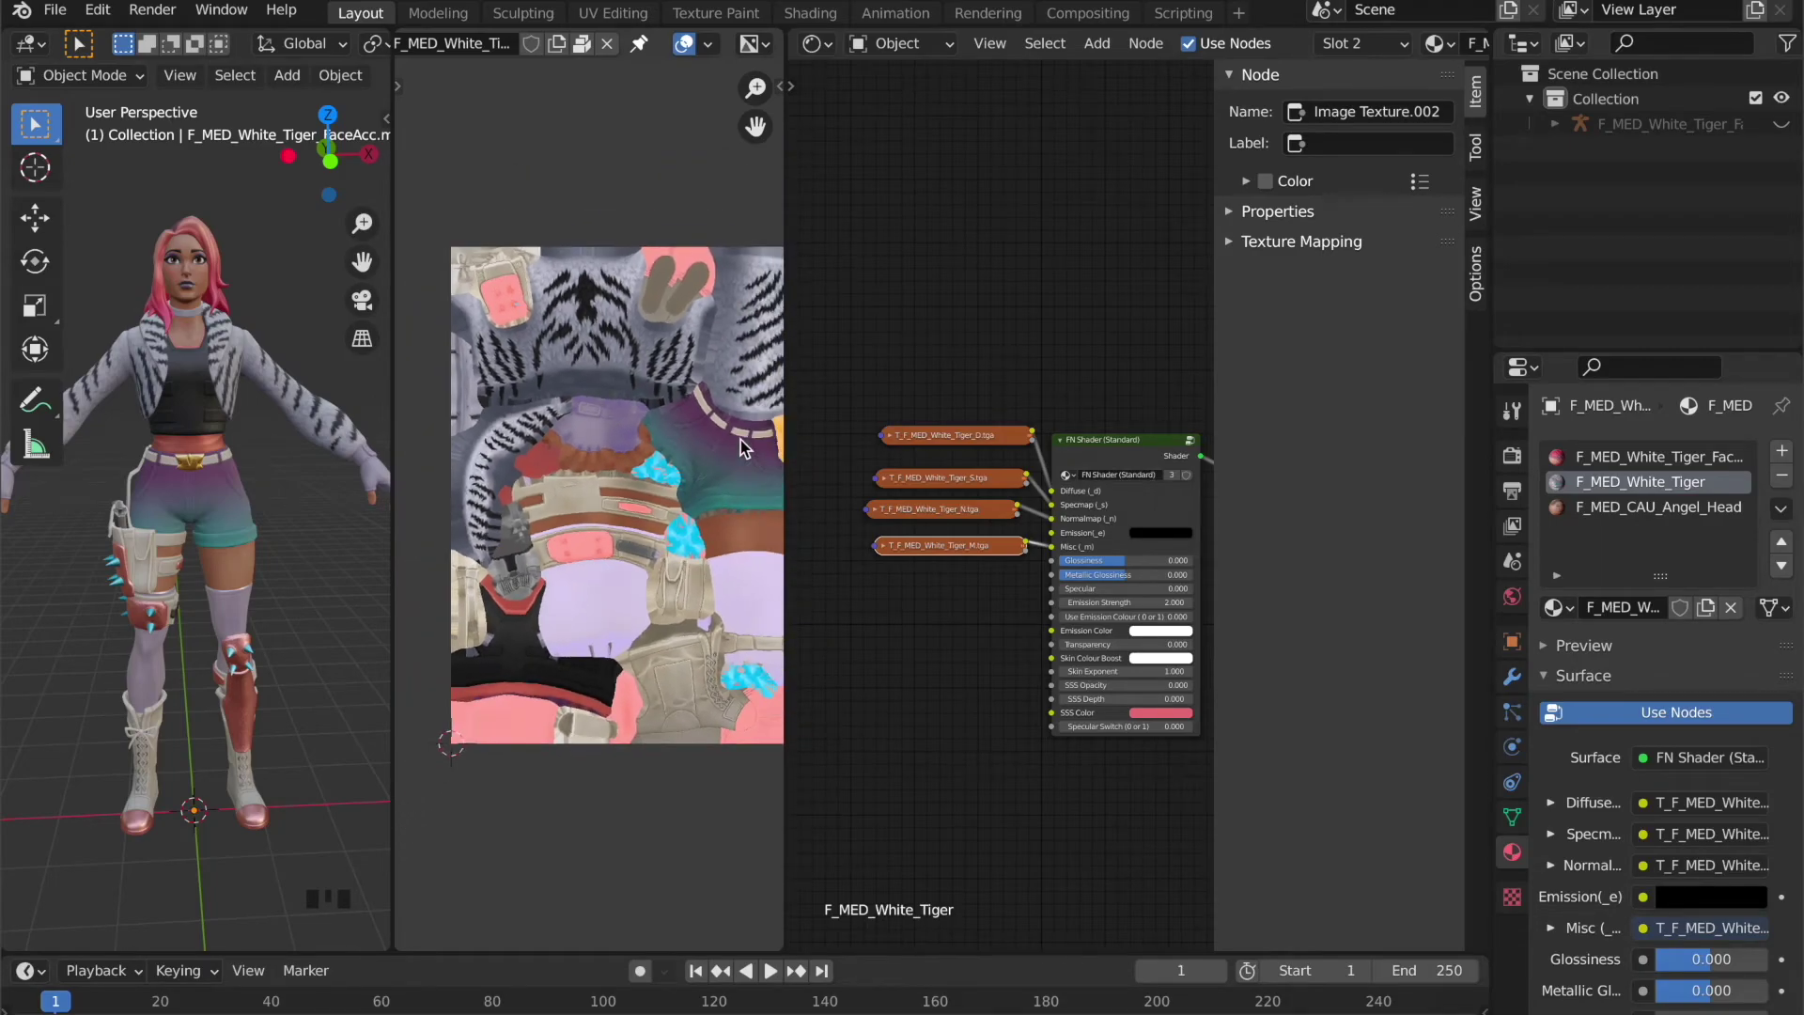
{"action": "scroll", "coordinate": [741, 440], "scroll_direction": "down", "scroll_amount": 2}
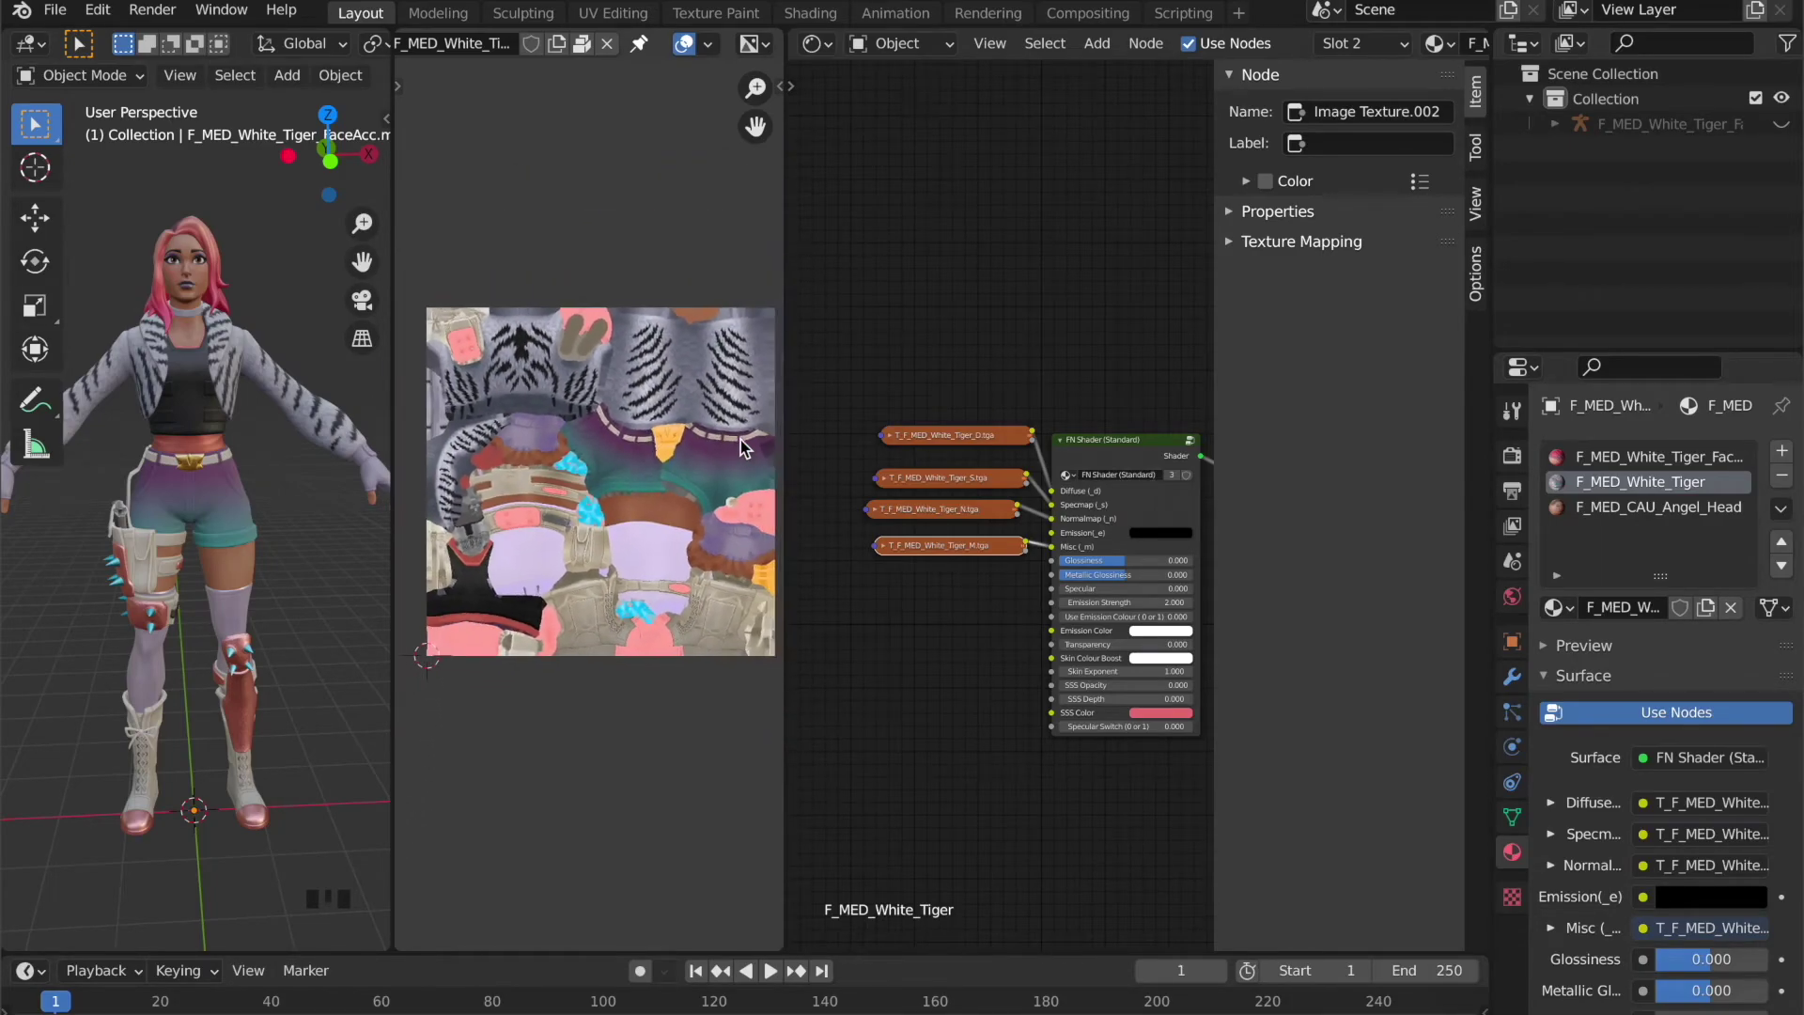
{"action": "scroll", "coordinate": [526, 58], "scroll_direction": "up", "scroll_amount": 2}
{"action": "scroll", "coordinate": [526, 58], "scroll_direction": "up", "scroll_amount": 2}
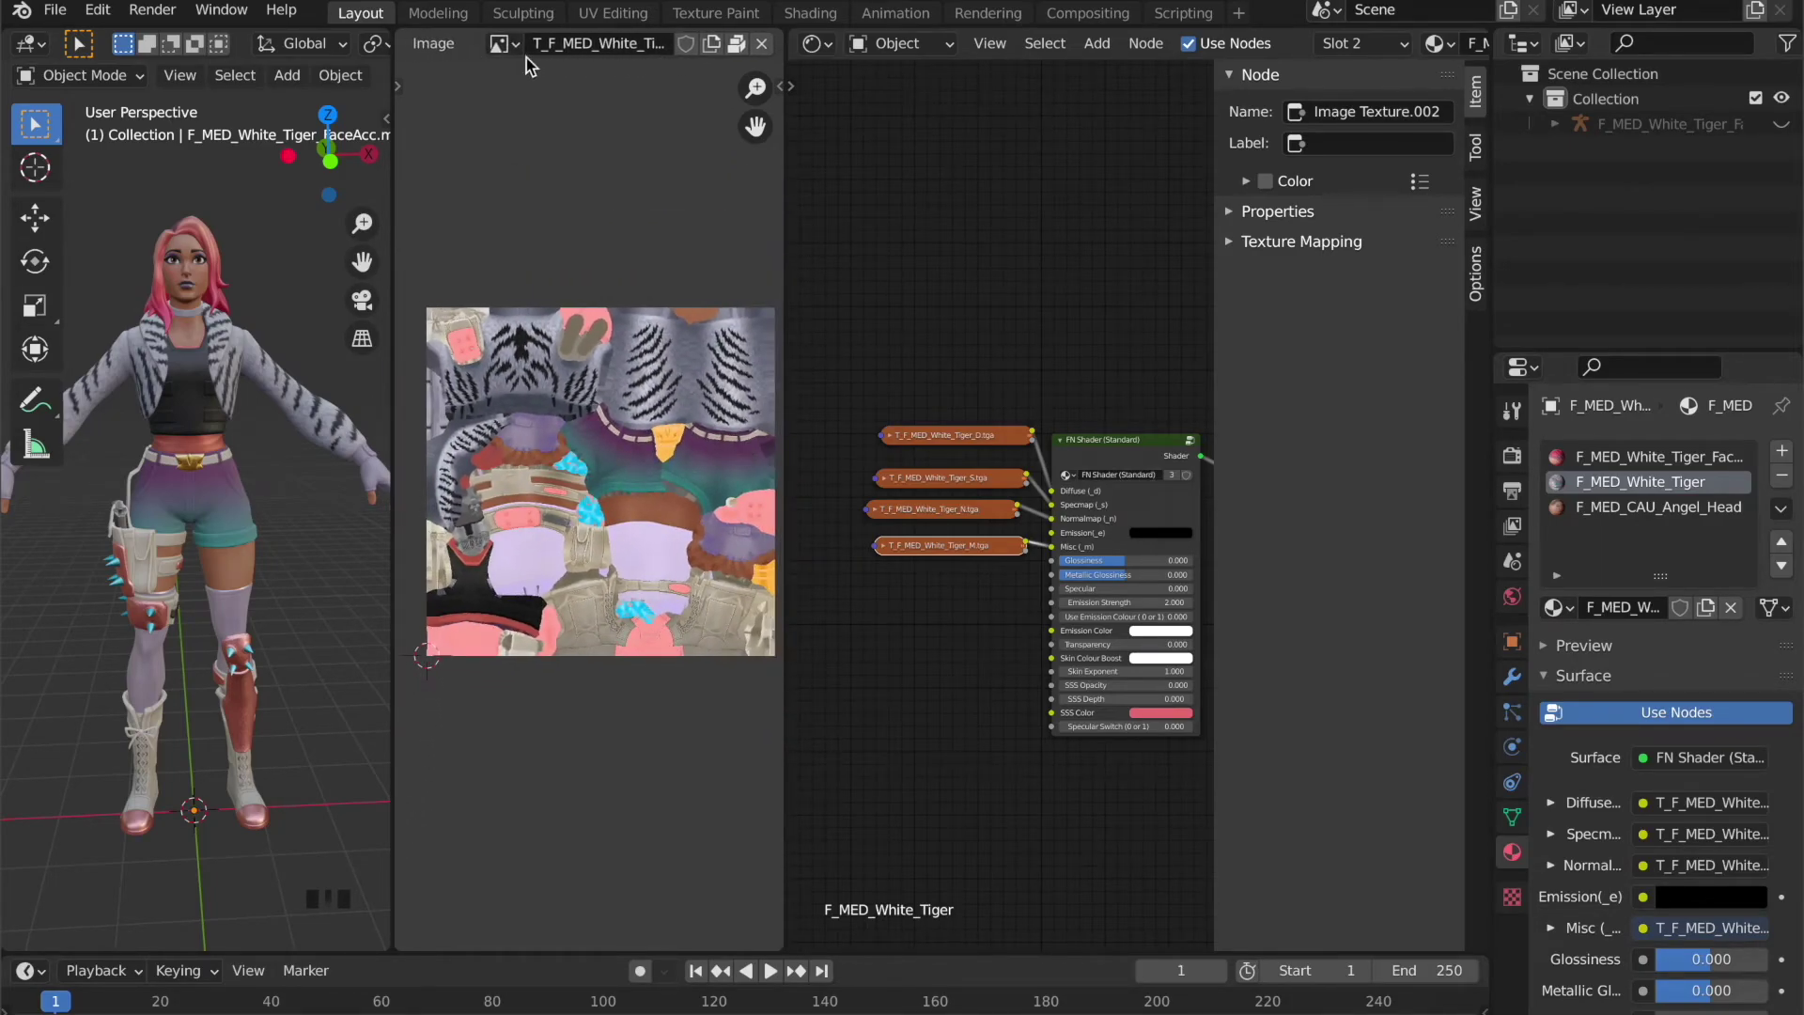
{"action": "scroll", "coordinate": [526, 58], "scroll_direction": "up", "scroll_amount": 1}
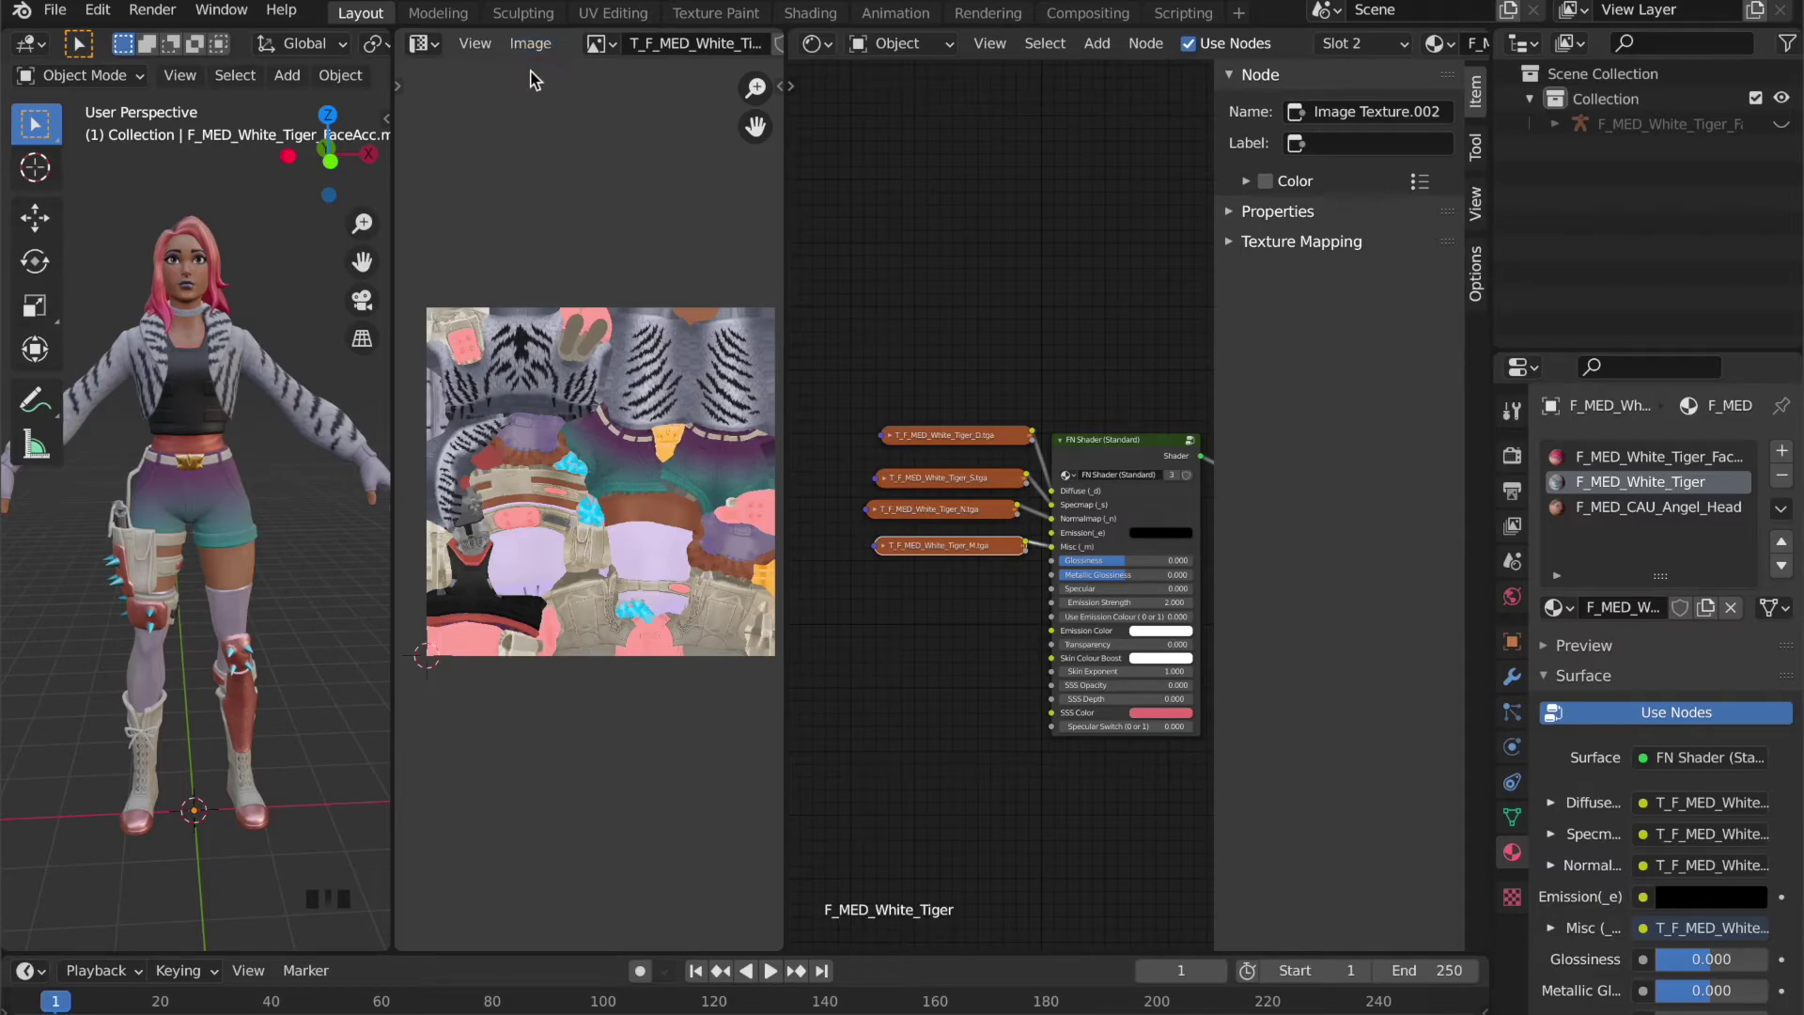
{"action": "left_click", "coordinate": [533, 45]}
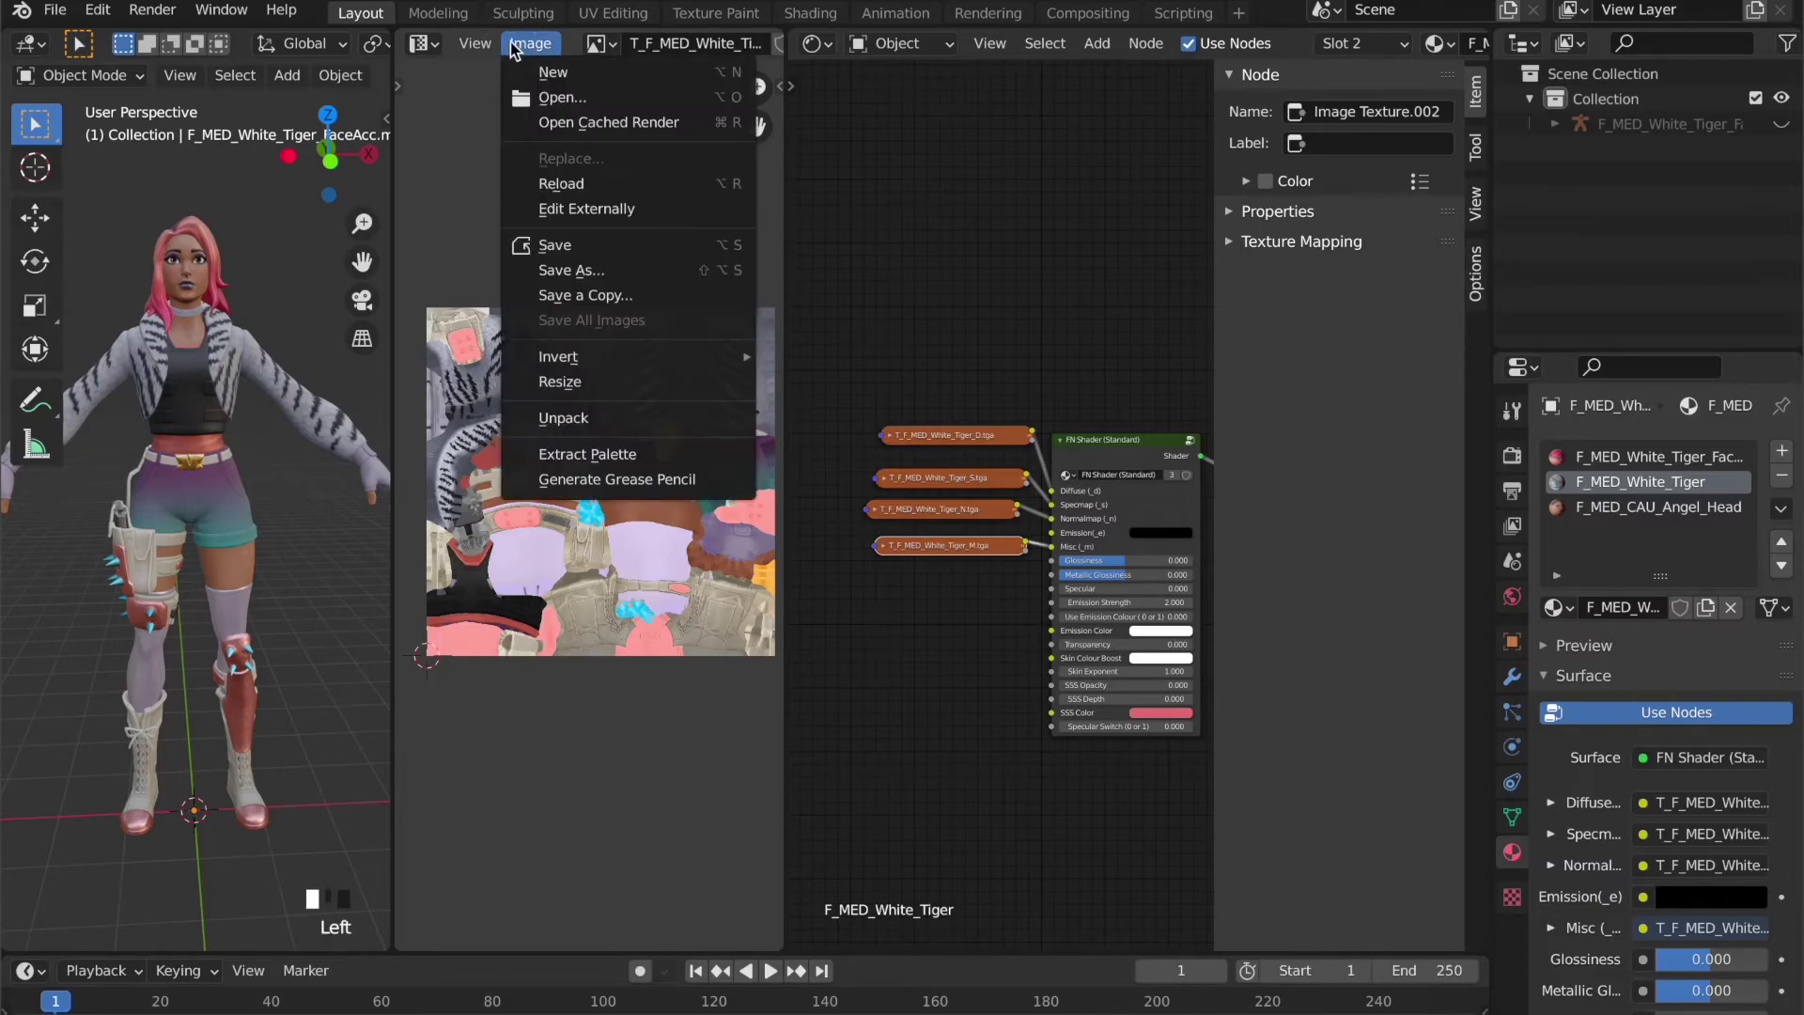
- Start Save As for the tiger texture in Targa format, targeting the Downloads folder
{"action": "left_click", "coordinate": [625, 270]}
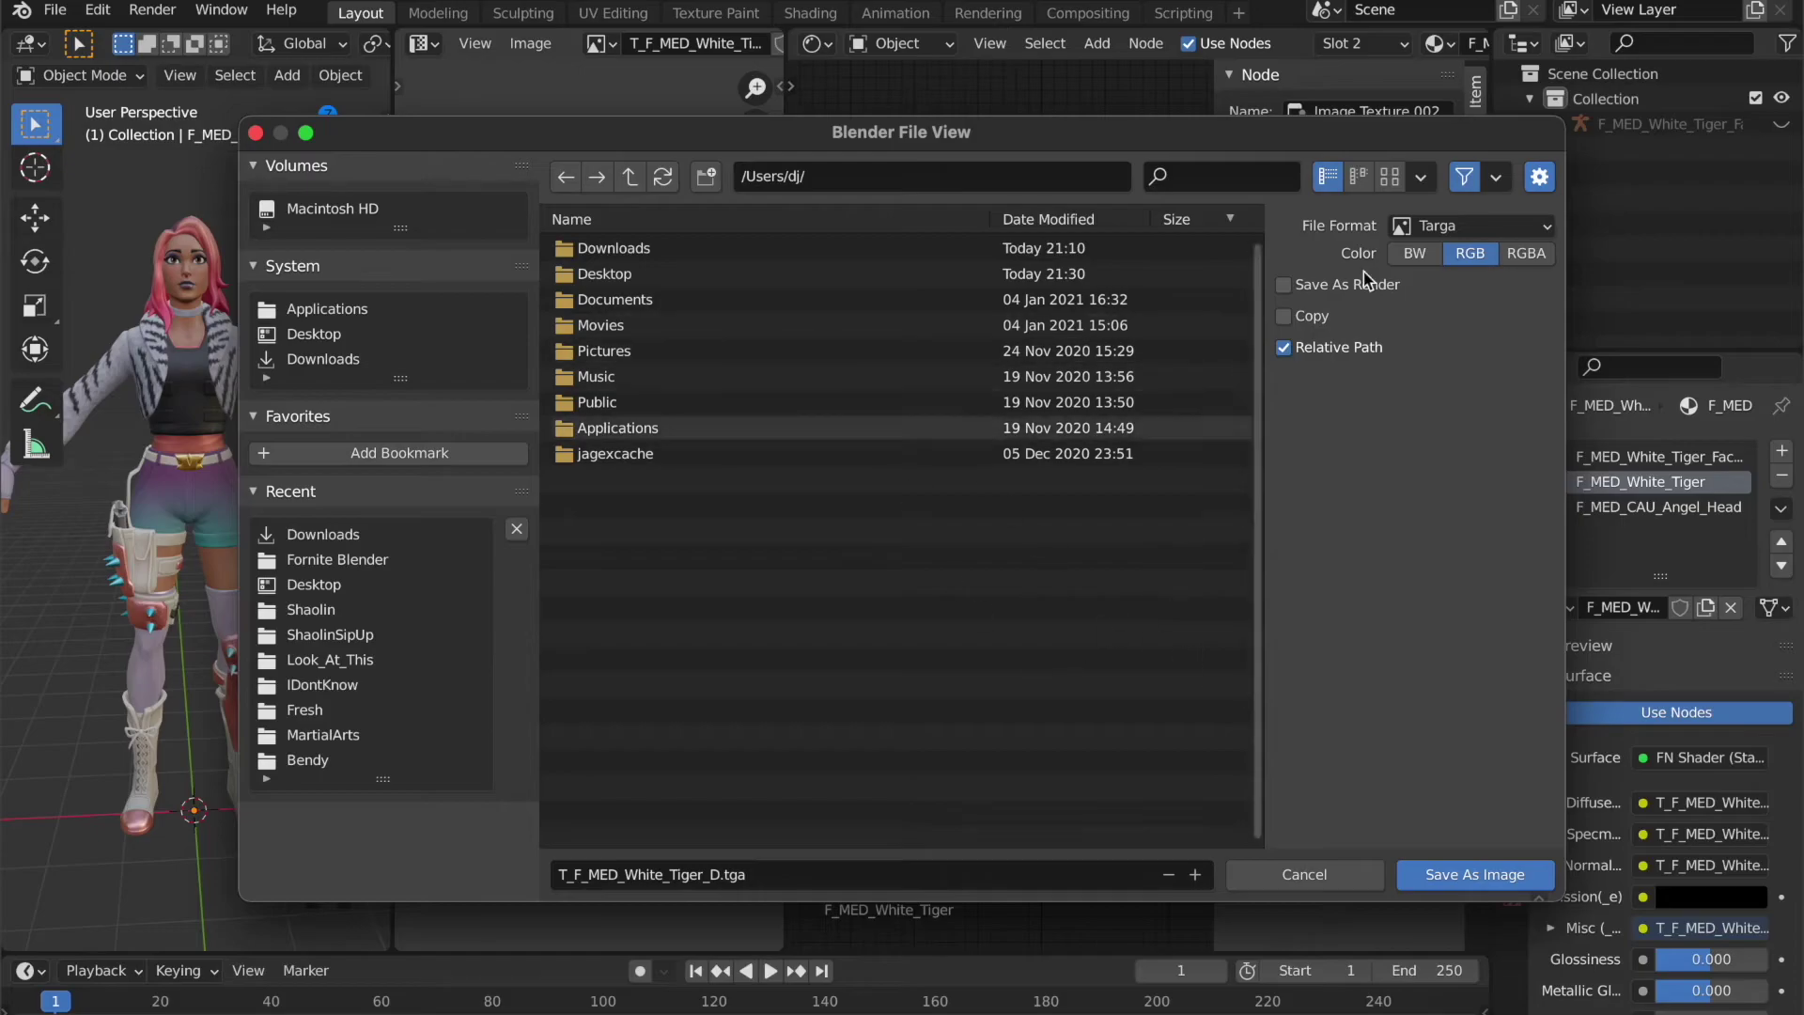
{"action": "left_click", "coordinate": [1511, 226]}
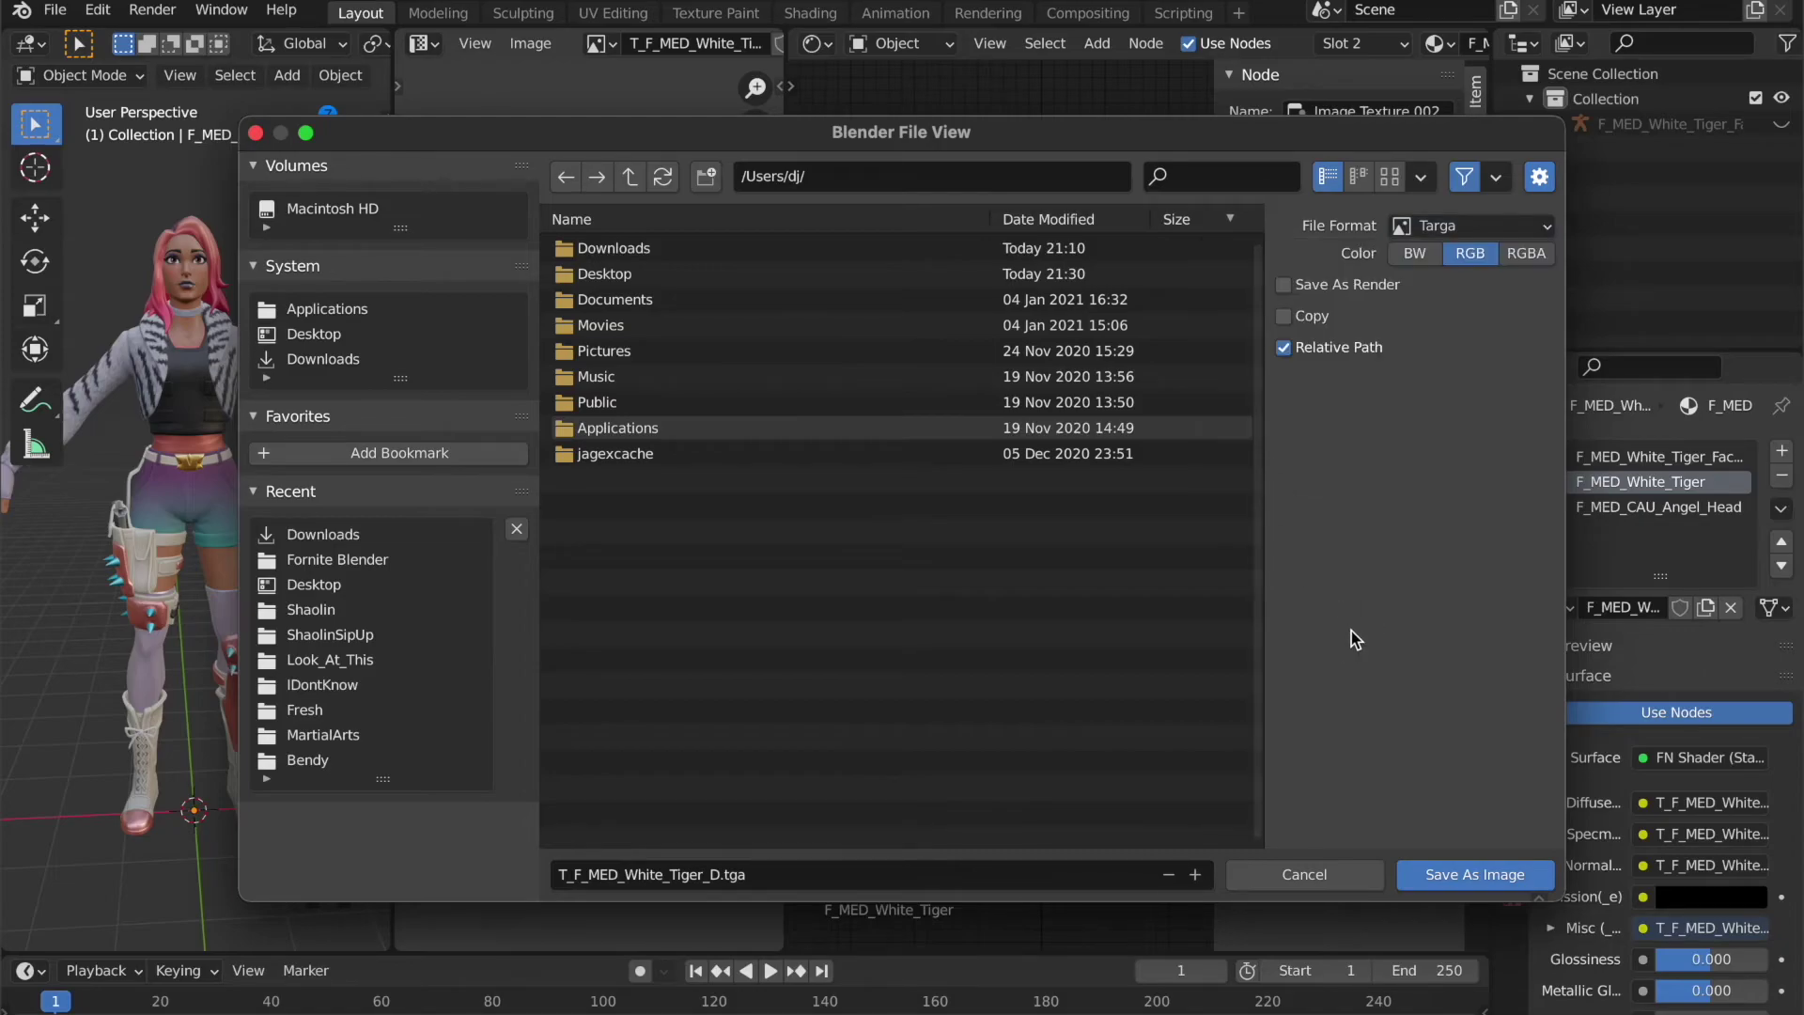
{"action": "left_click", "coordinate": [345, 363]}
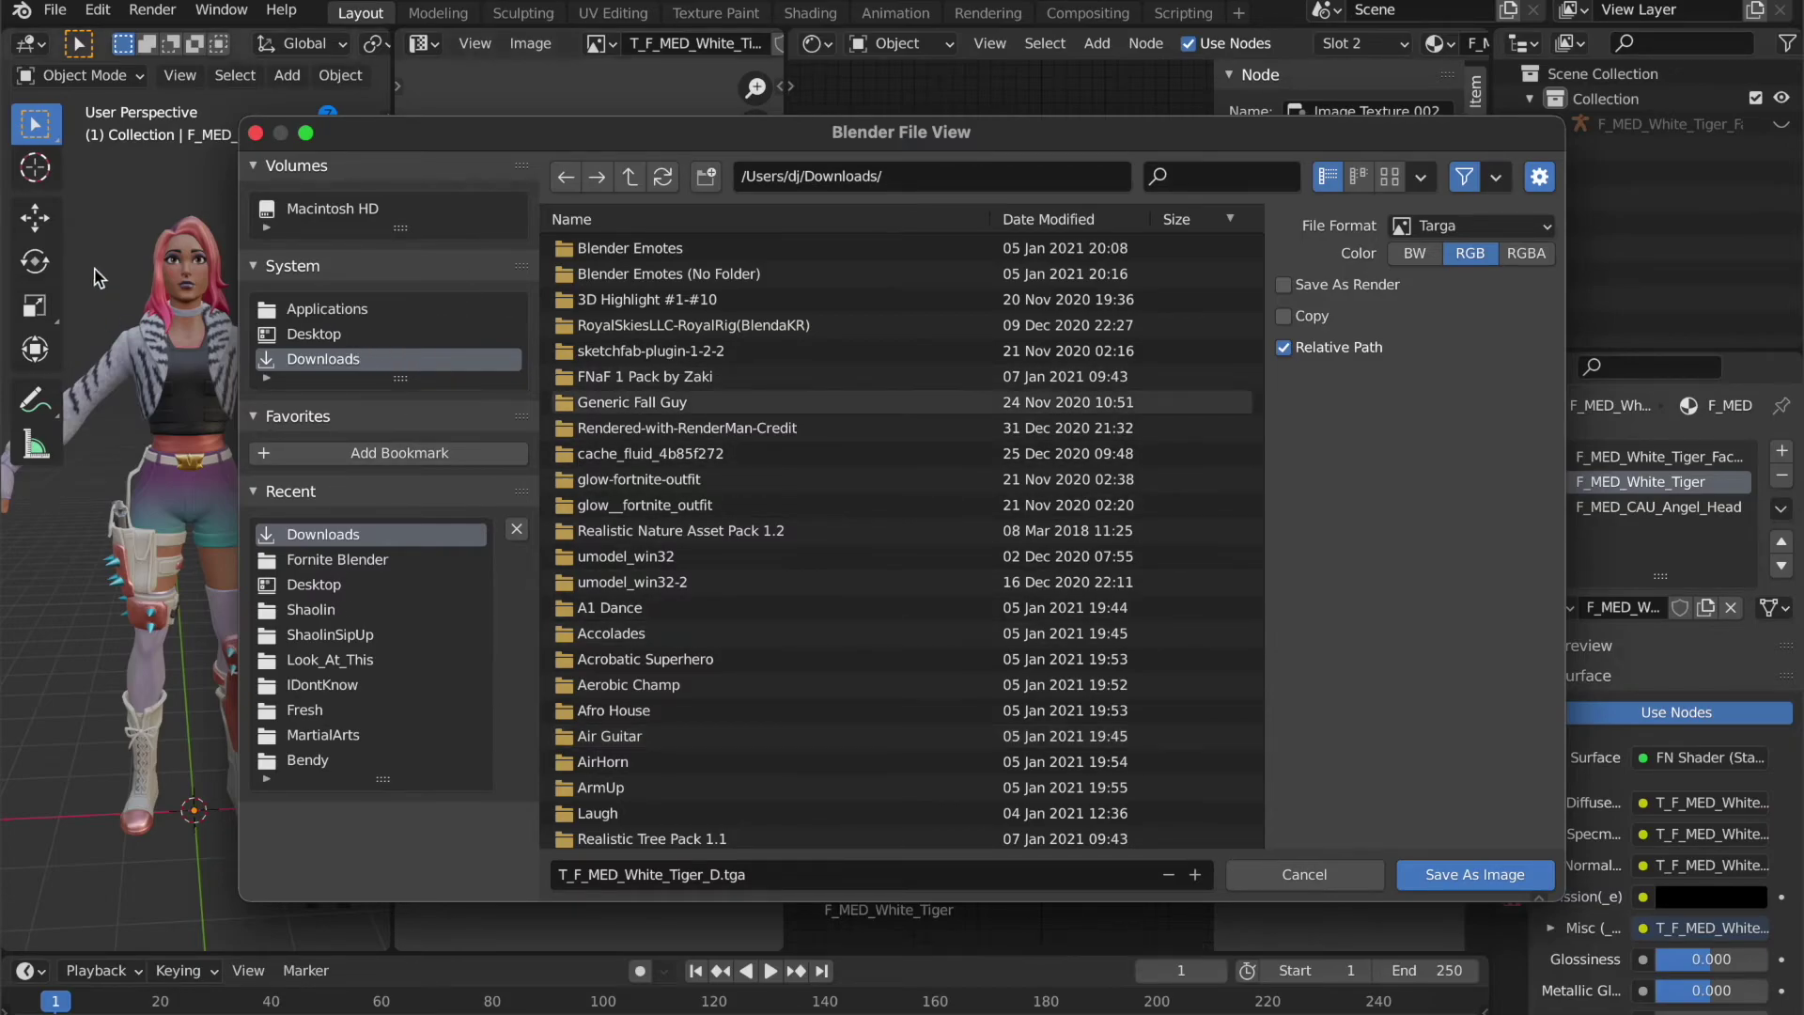
{"action": "left_click", "coordinate": [681, 875]}
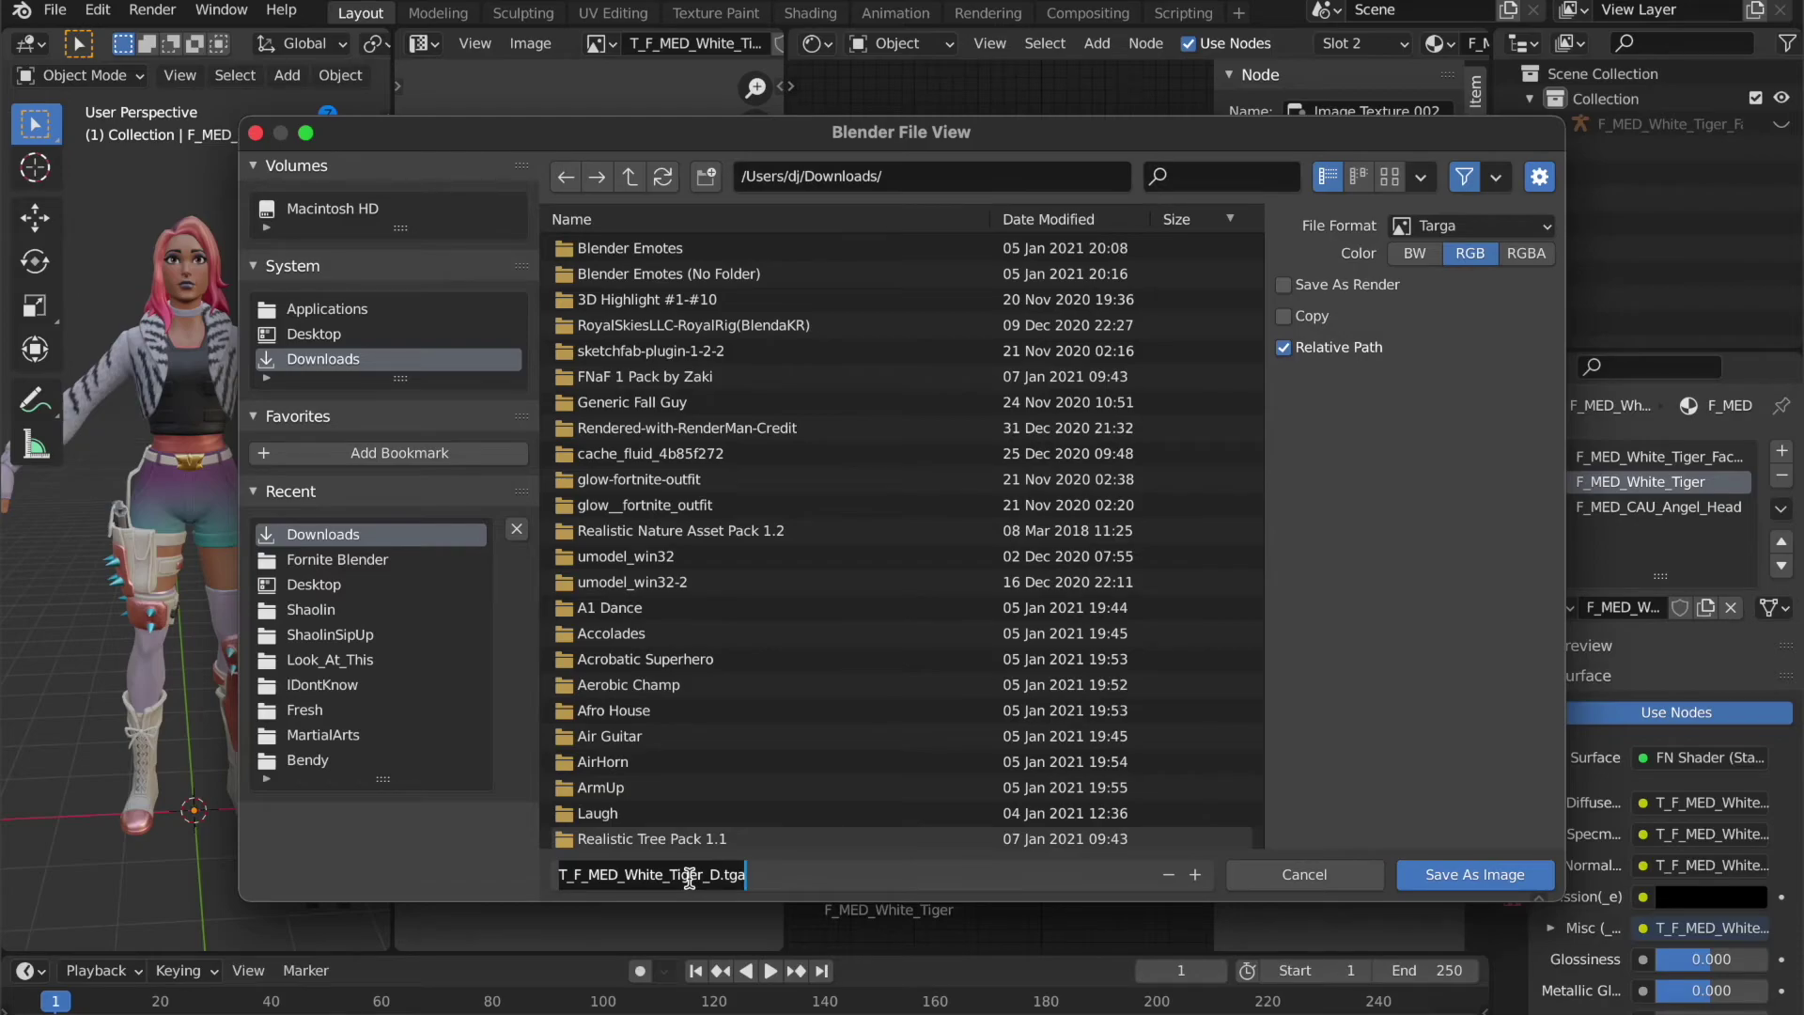
{"action": "type", "text": "Wilde Body"}
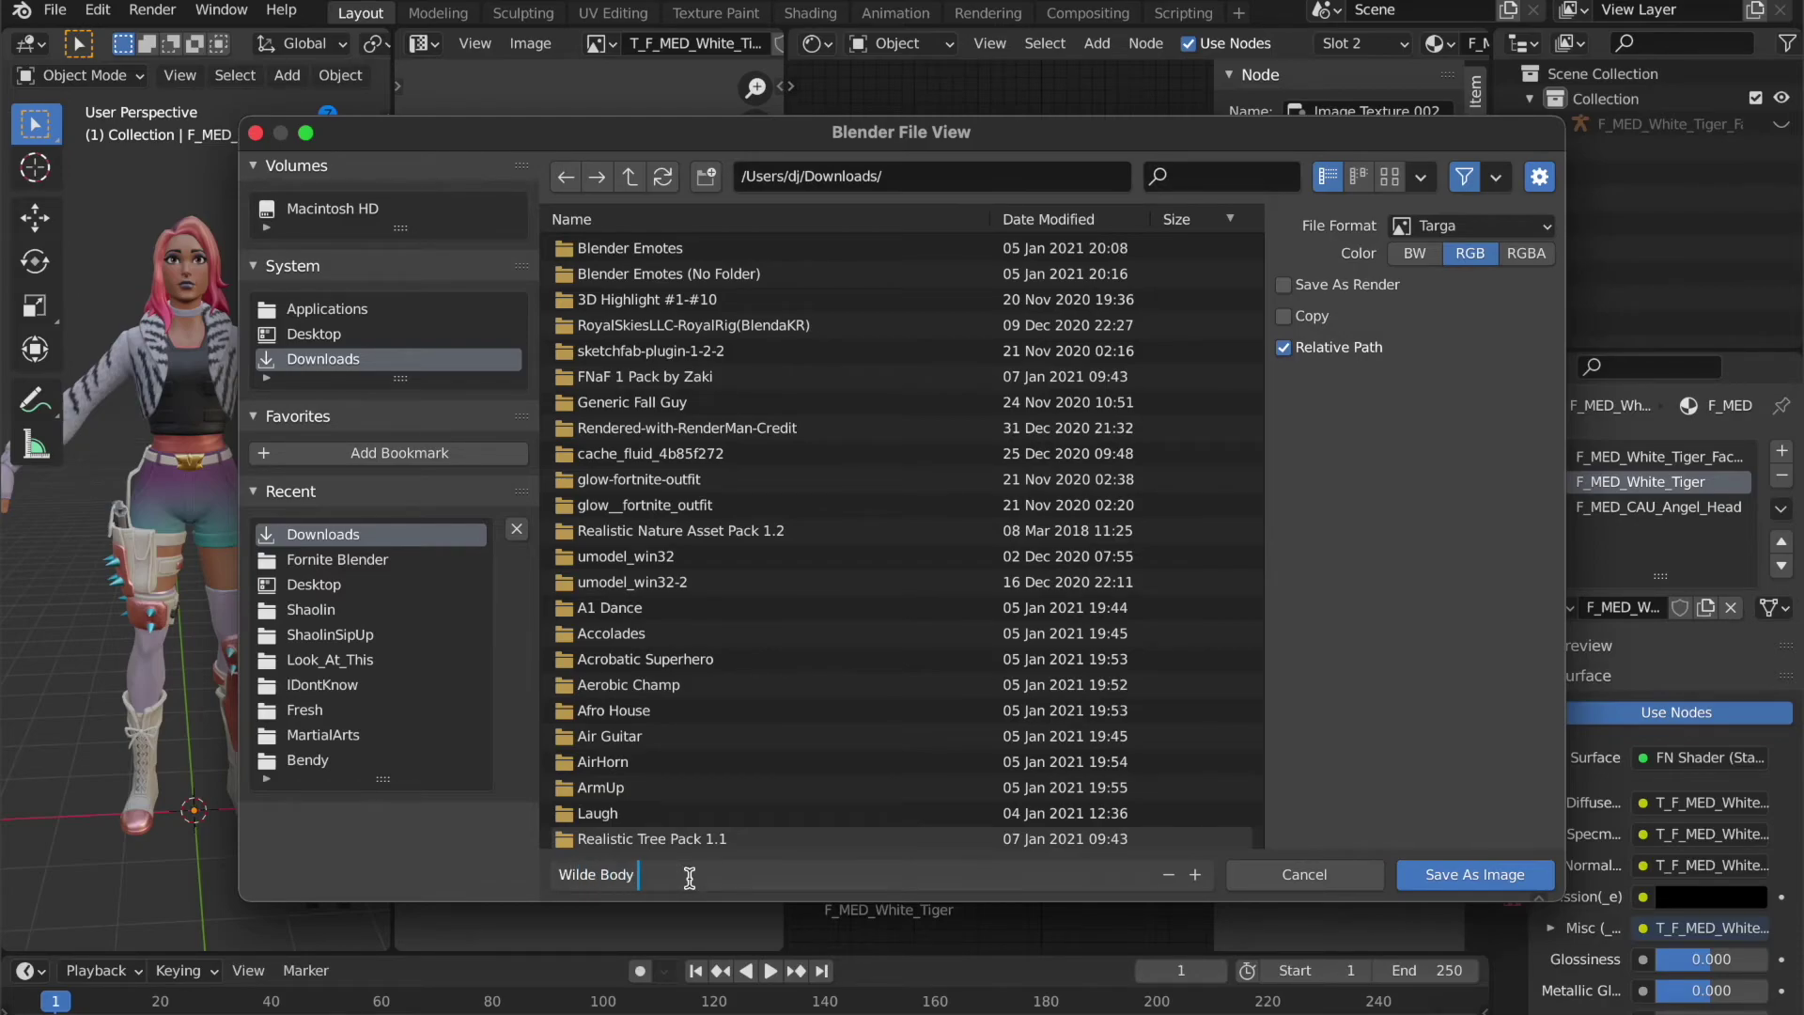
{"action": "type", "text": " Texture"}
- Enter 'Wilde Body Texture' as the filename, then cancel the save dialog
{"action": "left_click", "coordinate": [1286, 874]}
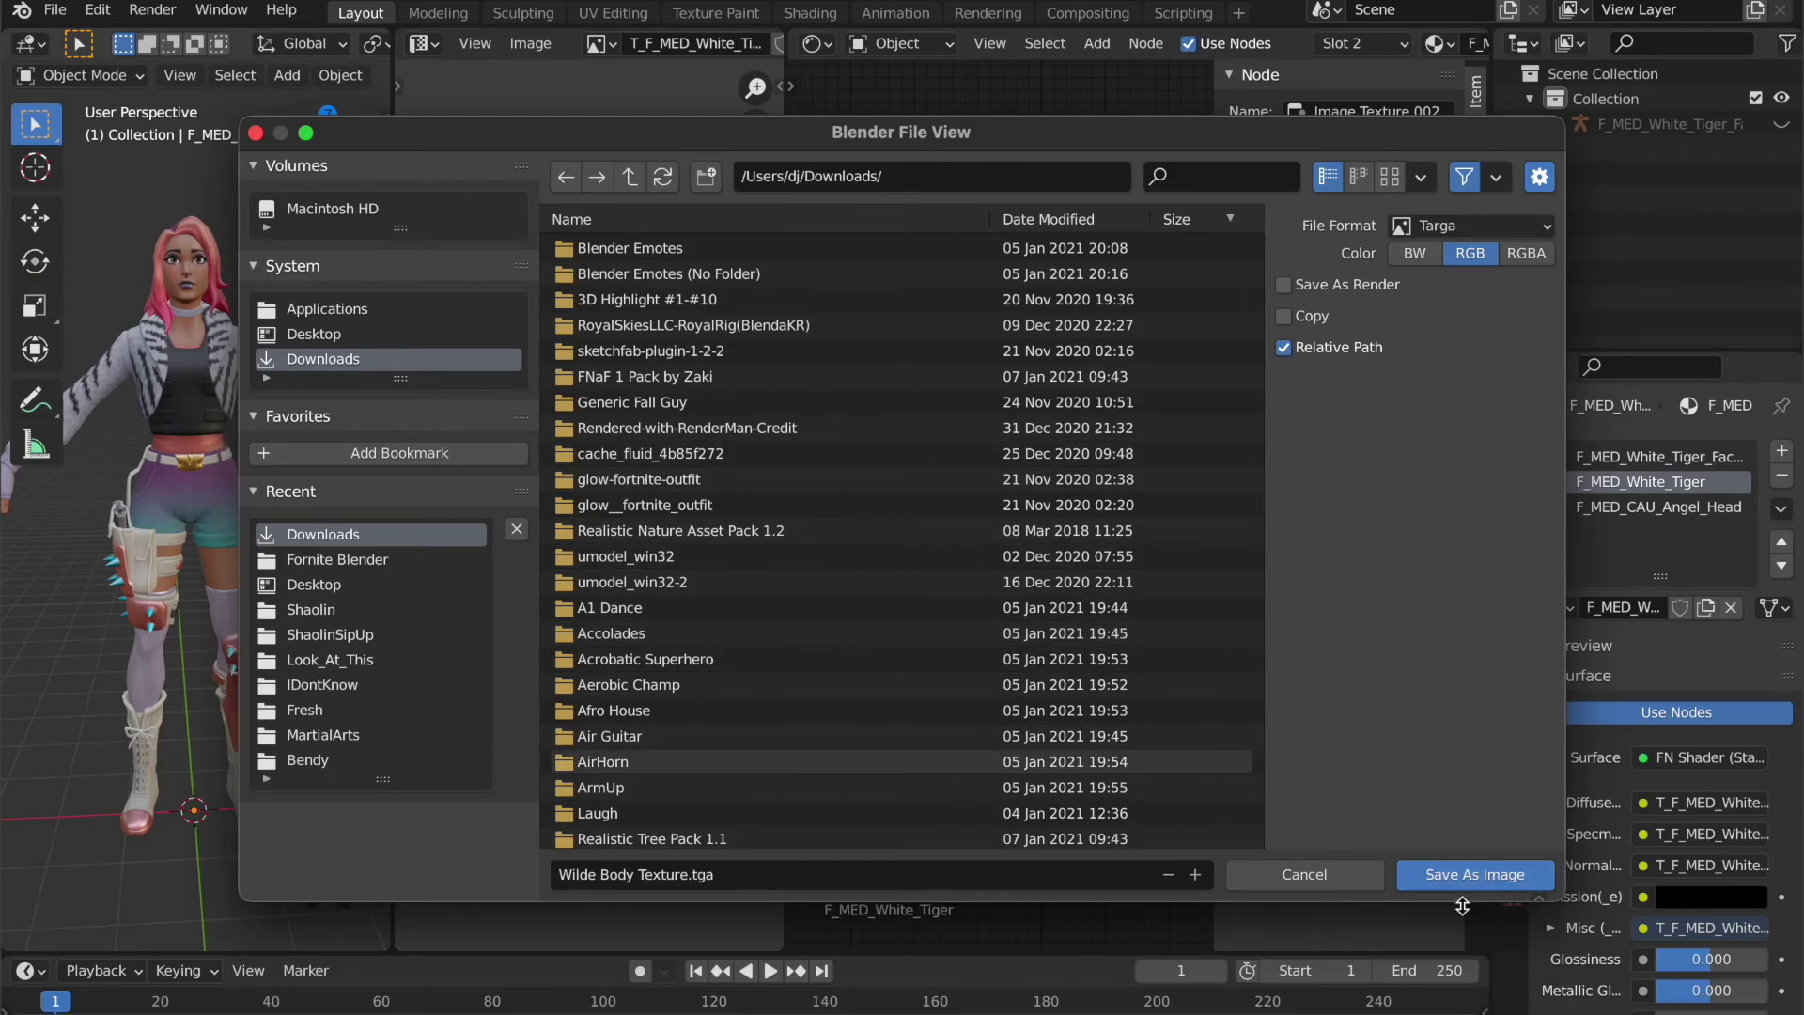
{"action": "left_click", "coordinate": [1325, 882]}
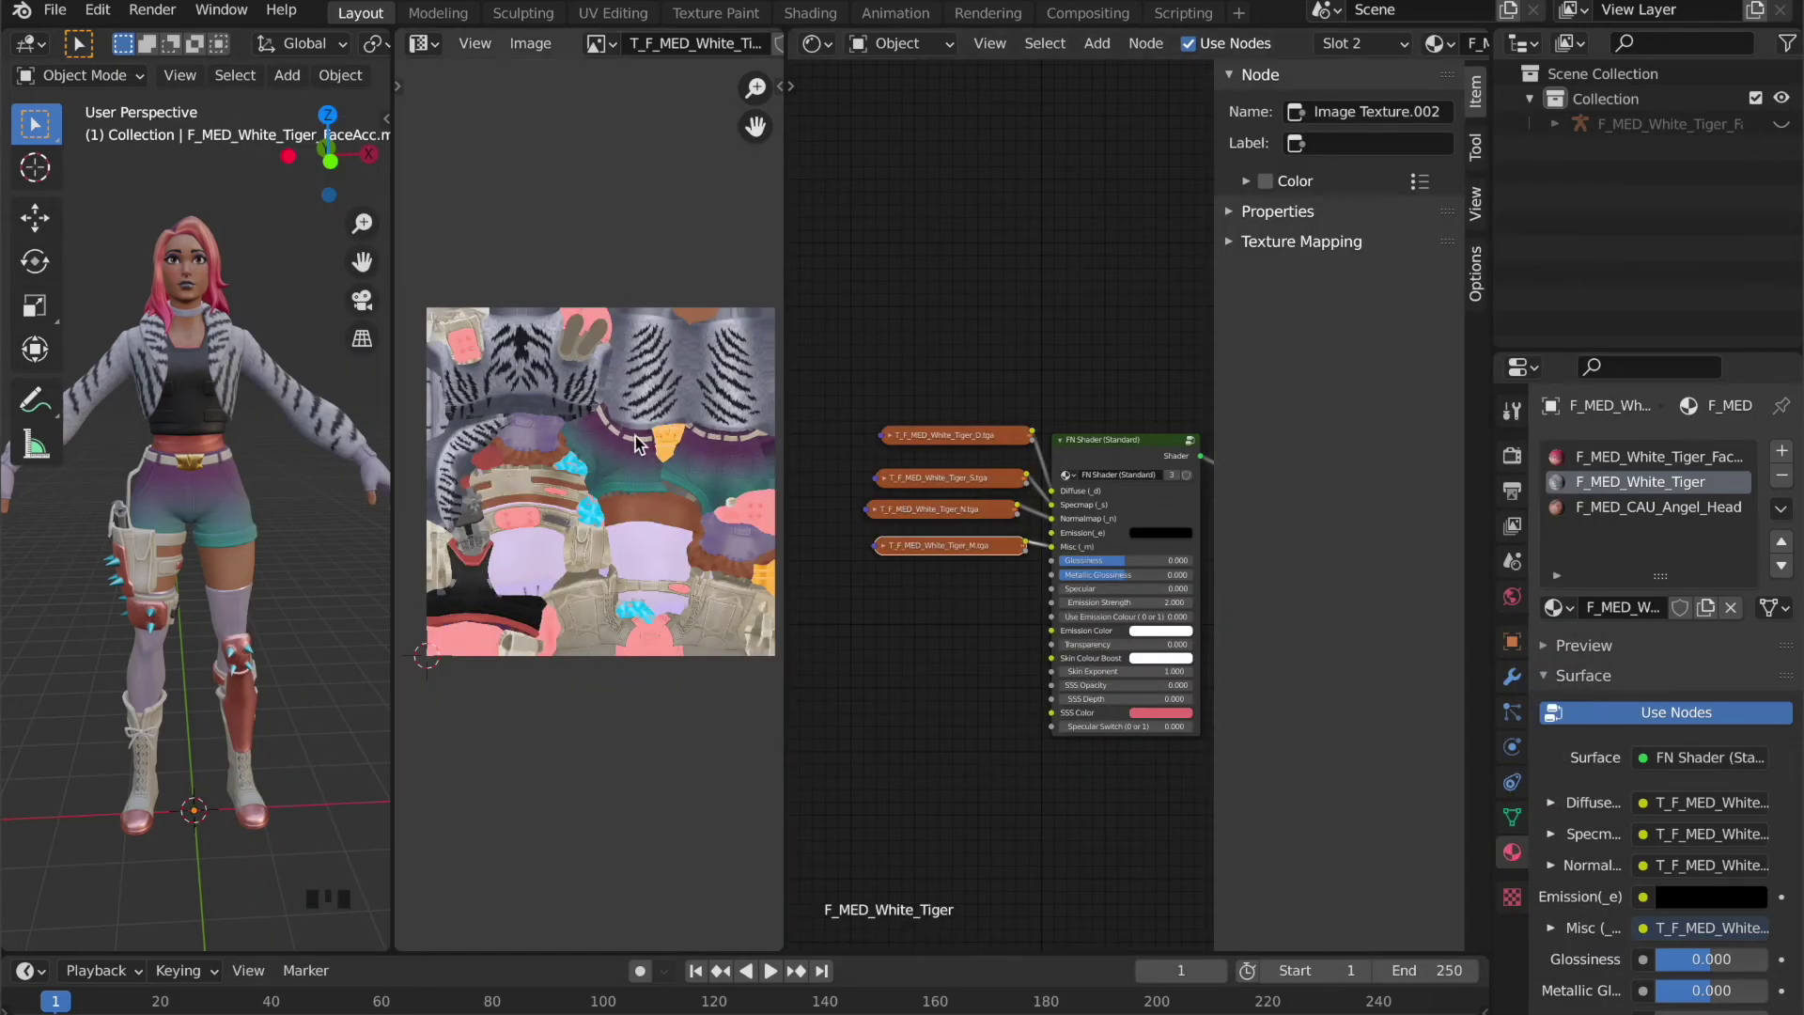
{"action": "scroll", "coordinate": [637, 444], "scroll_direction": "up", "scroll_amount": 2}
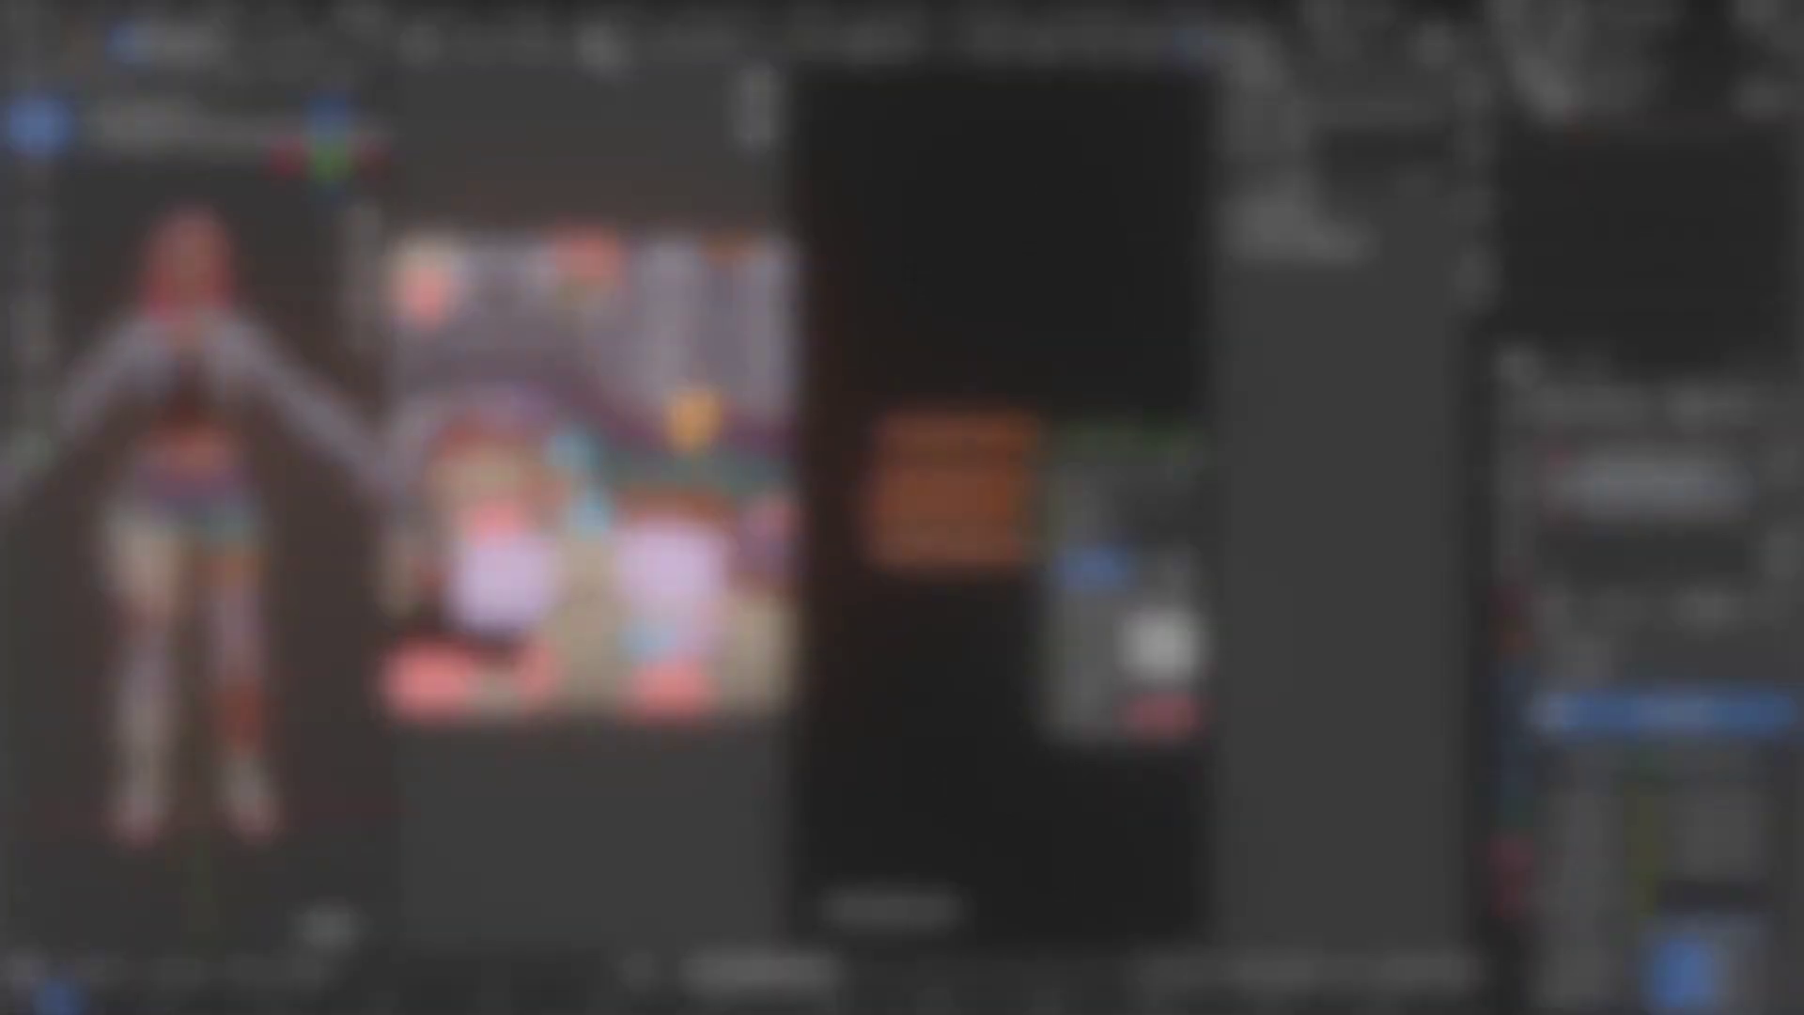
- Enter Edit Mode with Tab and turn off UV Sync Selection in the image editor
{"action": "key", "text": "Tab"}
{"action": "left_click", "coordinate": [472, 45]}
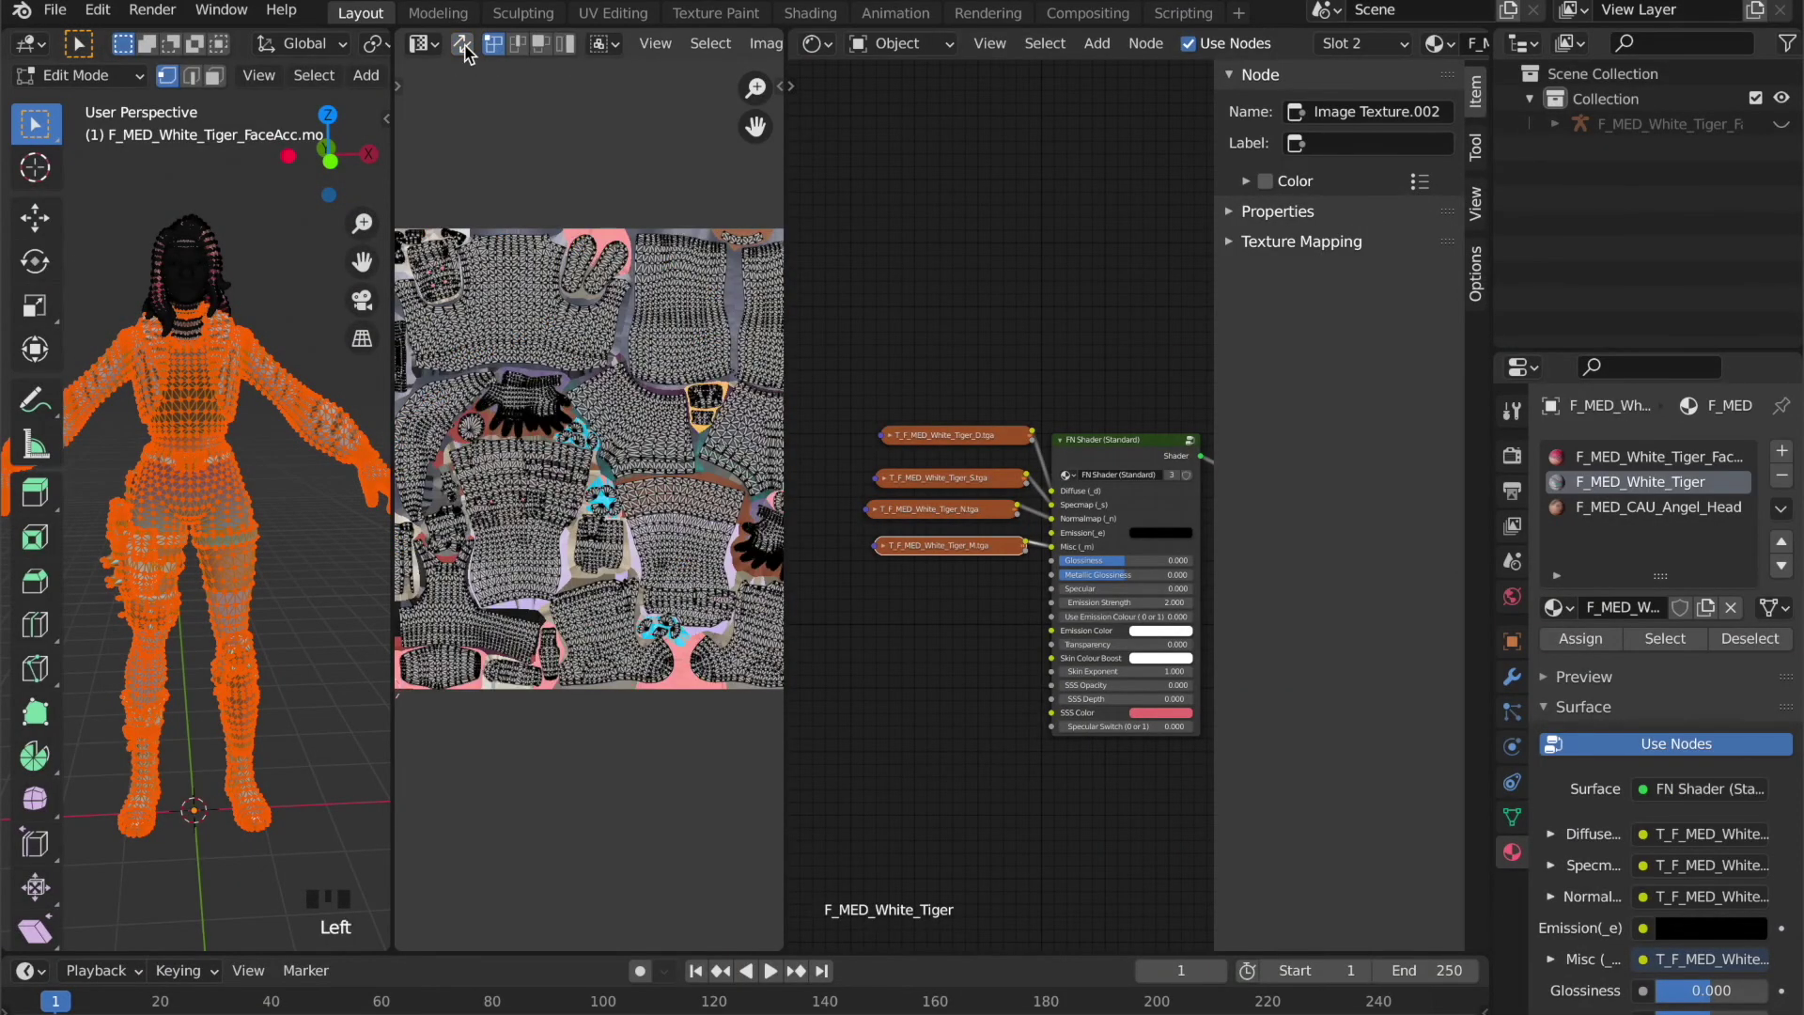